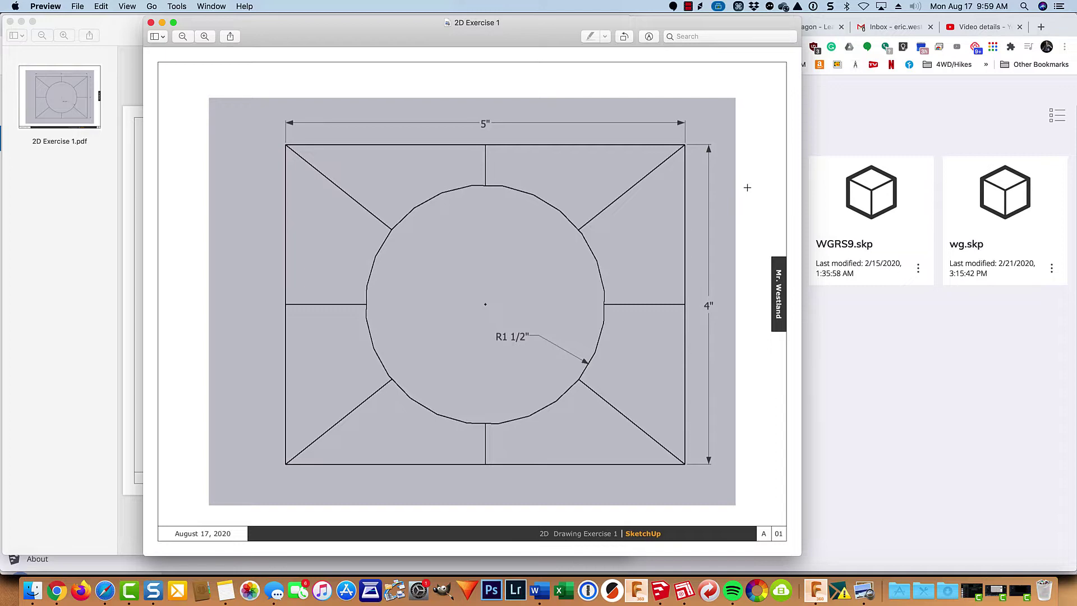
# Step: Start a new model from the Simple Template - Feet and Inches
pyautogui.click(57, 597)
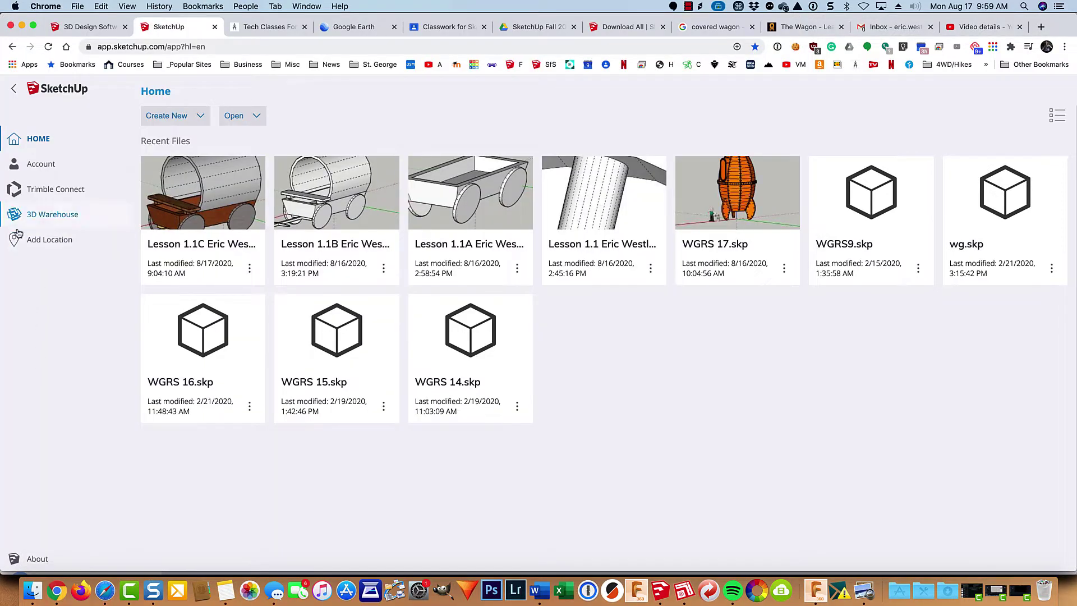
pyautogui.click(189, 114)
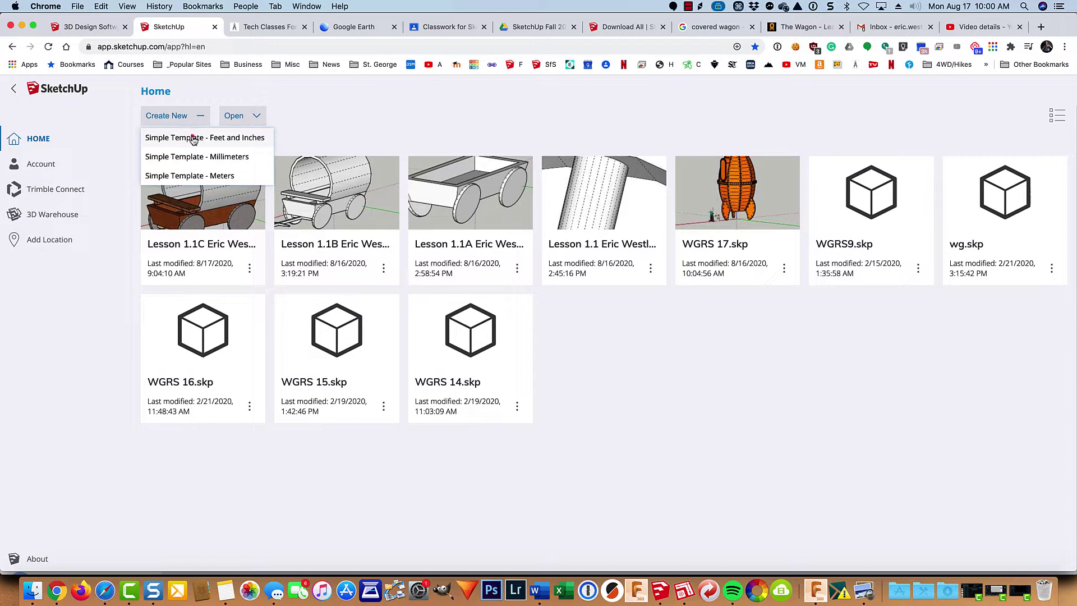
pyautogui.click(193, 138)
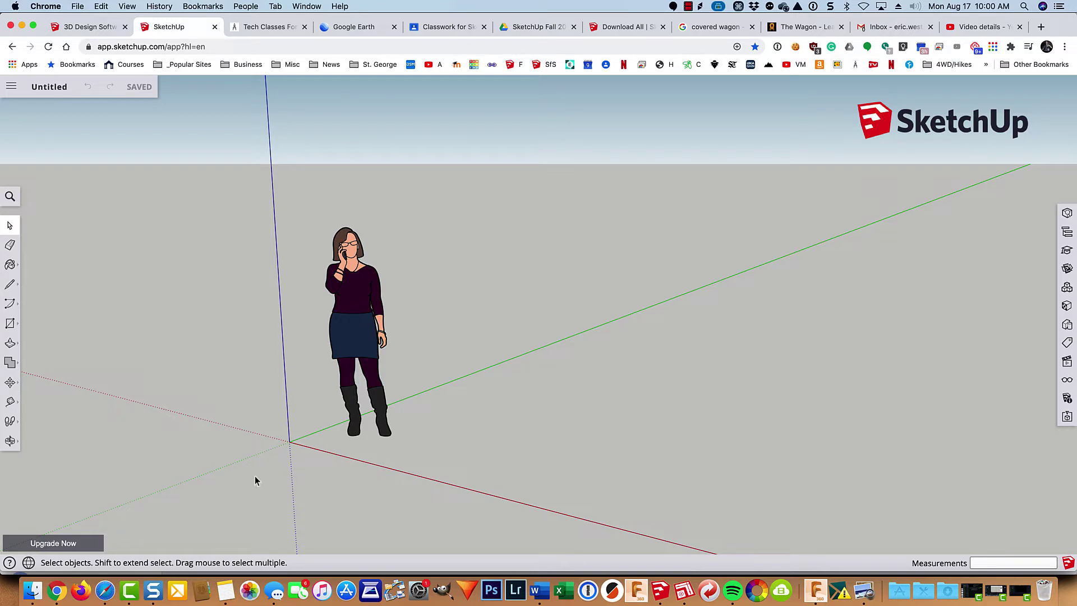
# Step: Compare the new empty model against the reference PDF drawing in Preview
pyautogui.click(864, 590)
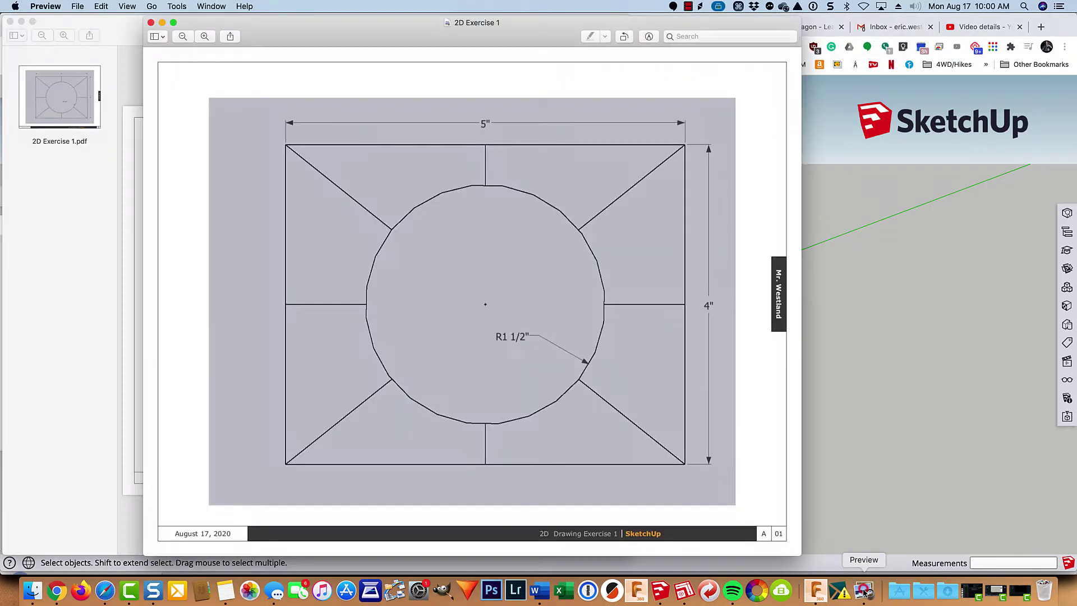
pyautogui.click(58, 589)
pyautogui.click(862, 591)
pyautogui.click(52, 594)
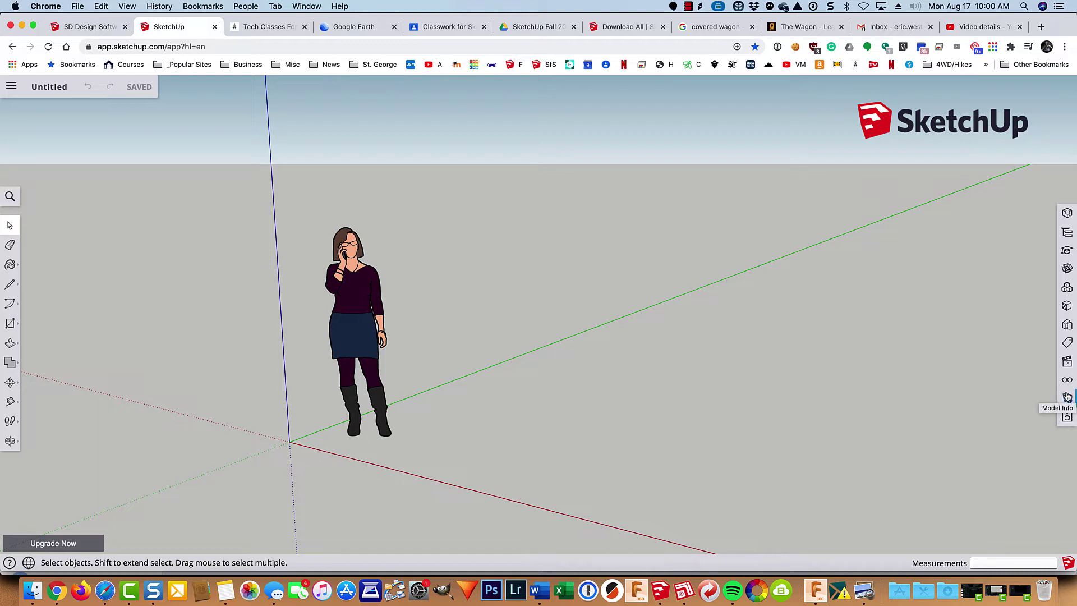
# Step: Show the Scenes panel with the standard views beside the model
pyautogui.click(1066, 363)
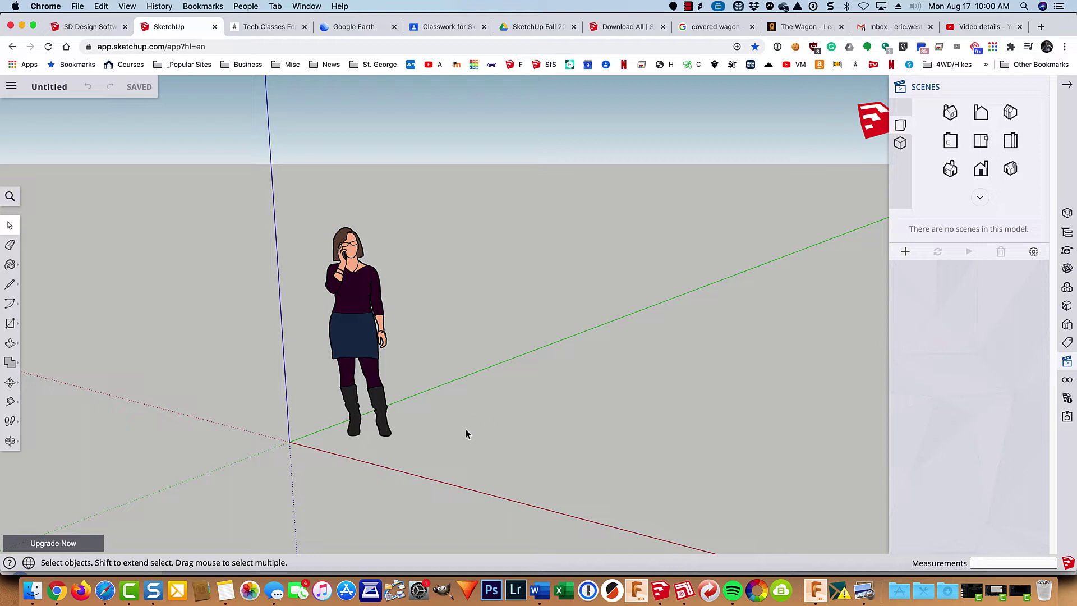
# Step: Draw a closed four-sided face on the ground beside the figure with the Line tool
pyautogui.press('l')
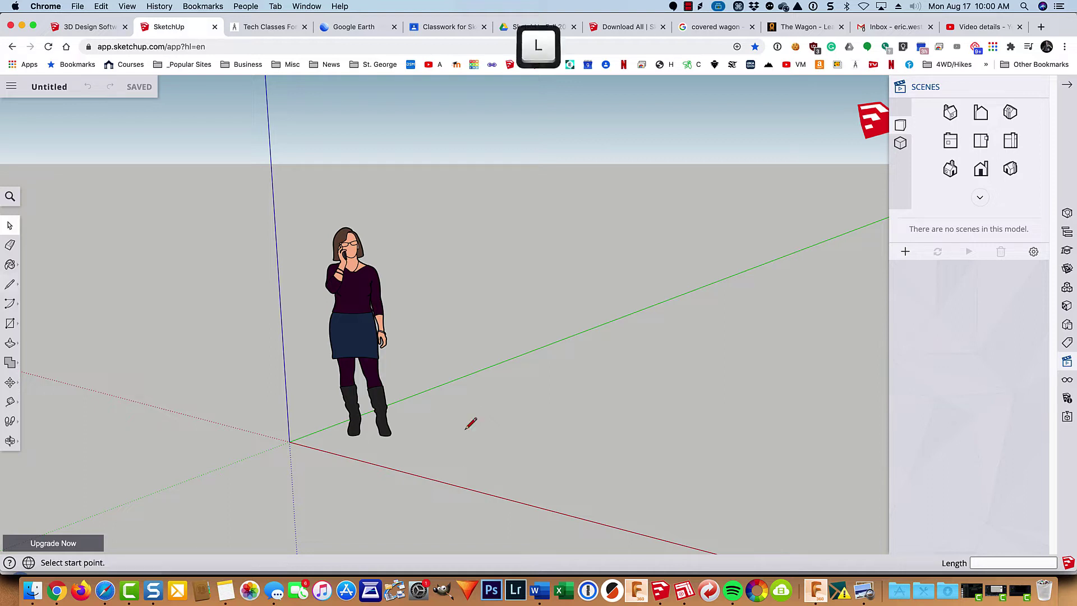
pyautogui.click(466, 446)
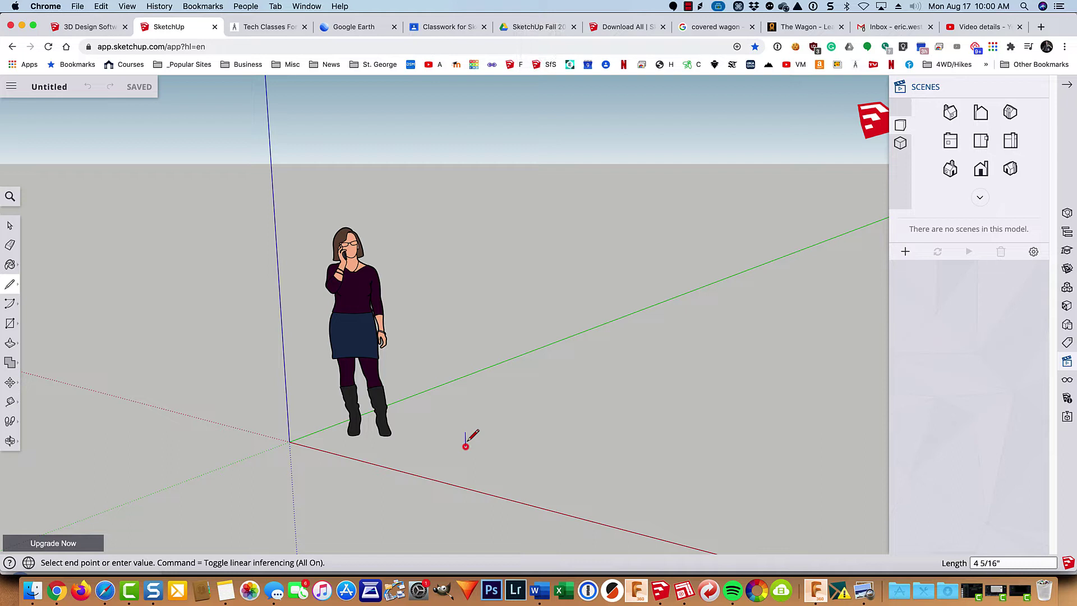
pyautogui.click(501, 326)
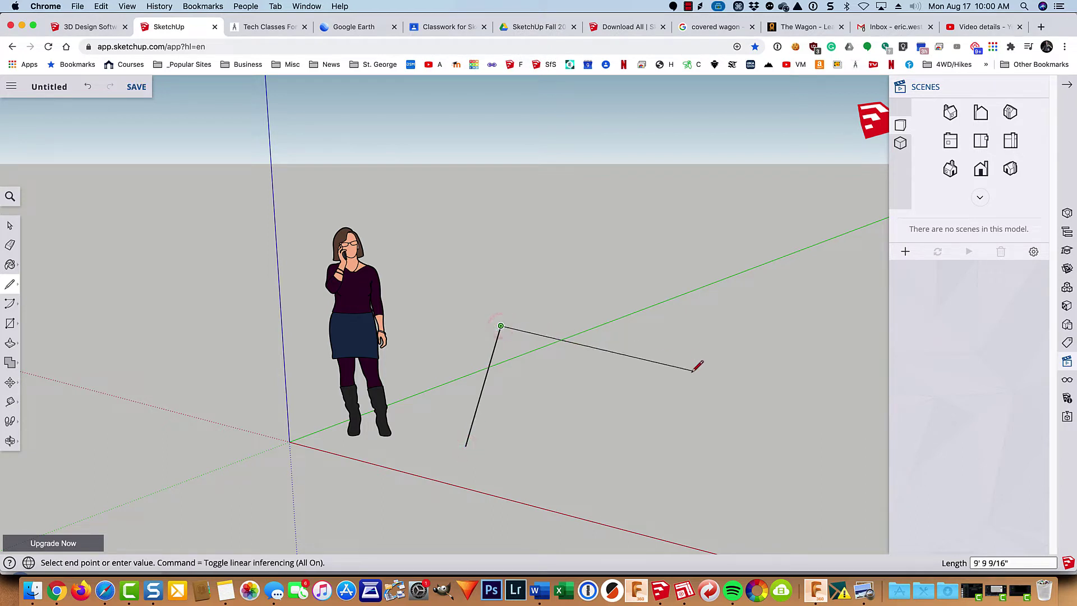
pyautogui.click(692, 371)
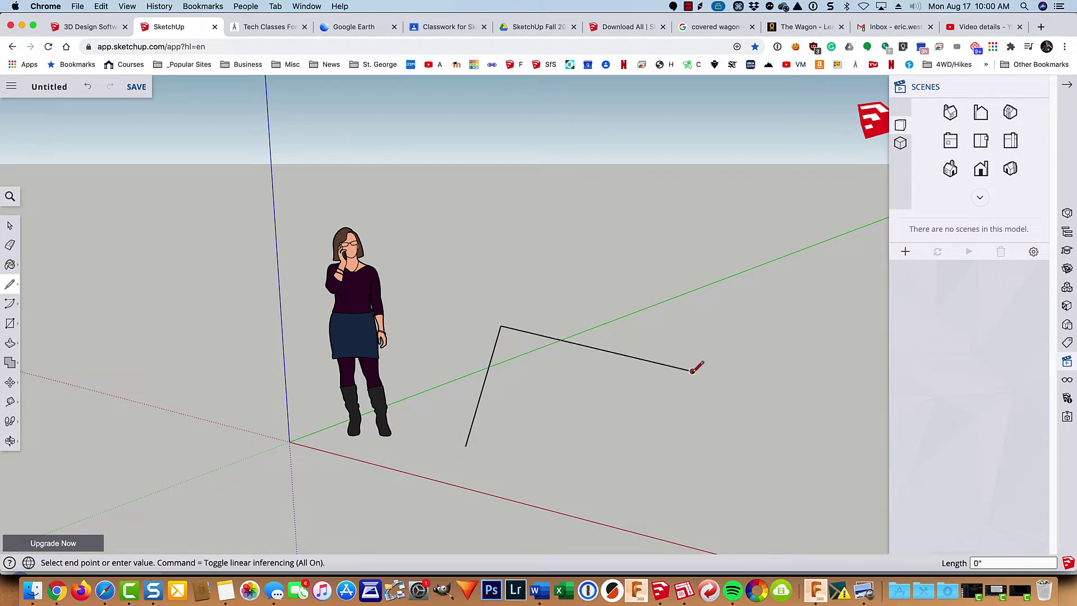
pyautogui.click(661, 490)
pyautogui.click(466, 446)
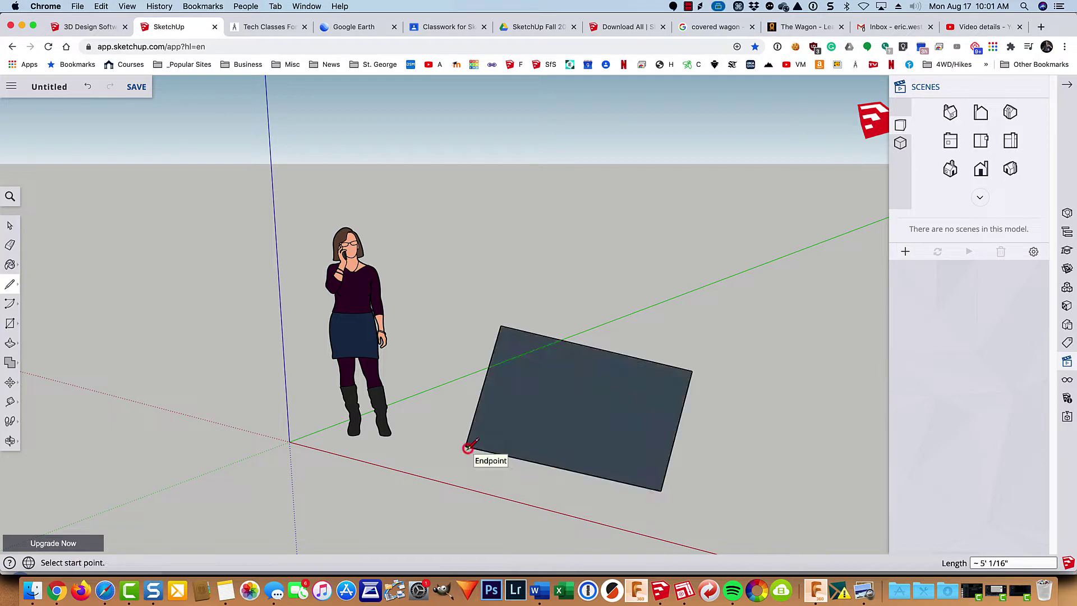
pyautogui.moveTo(751, 452)
pyautogui.mouseDown(button='middle')
pyautogui.moveTo(695, 344)
pyautogui.moveTo(714, 435)
pyautogui.moveTo(769, 445)
pyautogui.moveTo(738, 456)
pyautogui.moveTo(779, 404)
pyautogui.mouseUp(button='middle')
# Step: Draw a second closed four-sided outline left of the figure, then stop drawing
pyautogui.press('l')
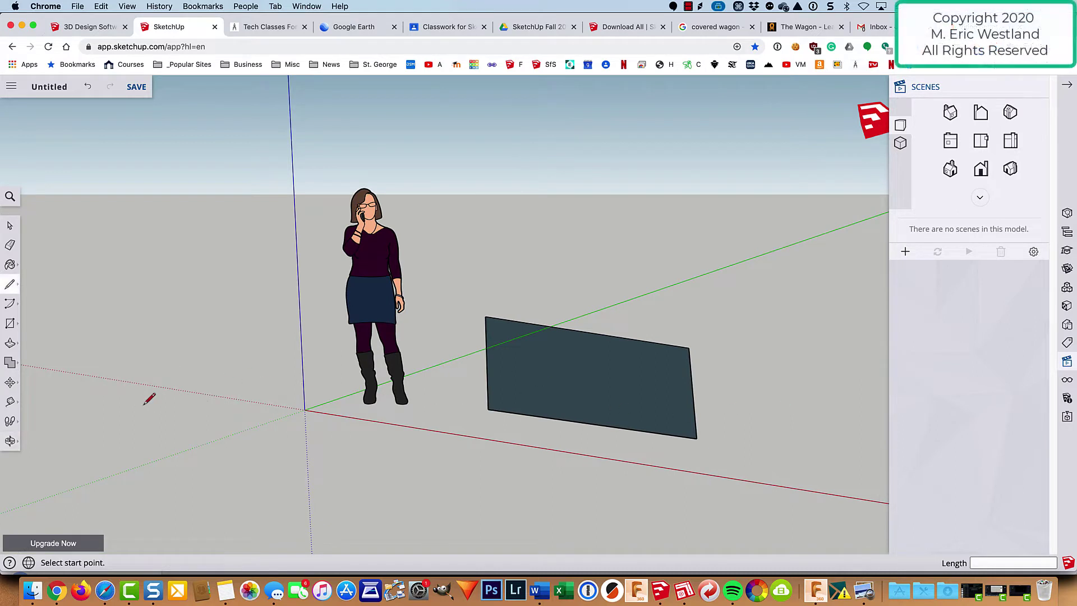
pyautogui.click(78, 318)
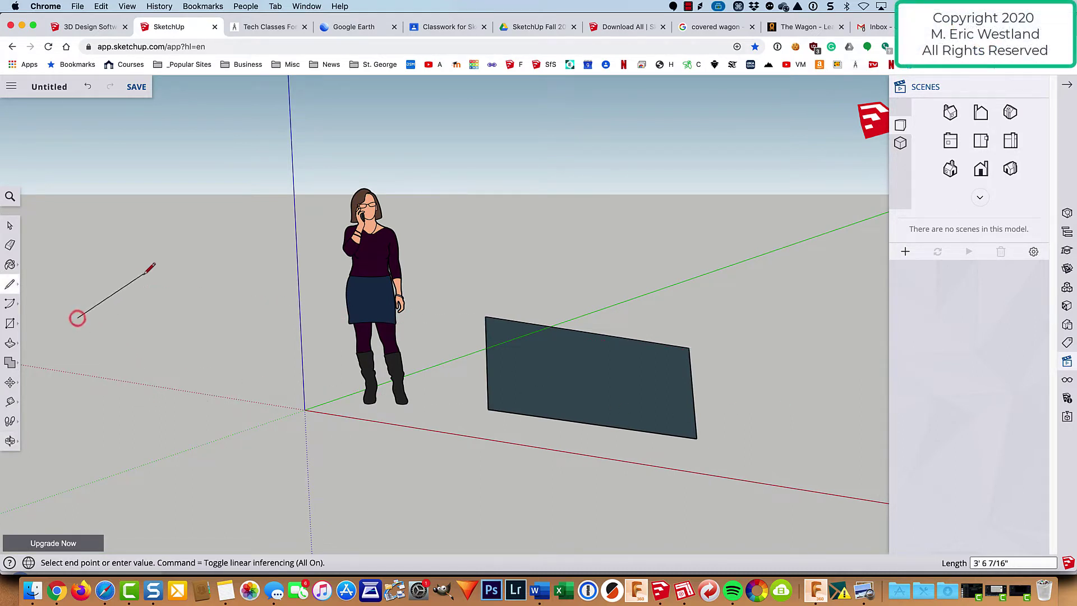
pyautogui.click(169, 248)
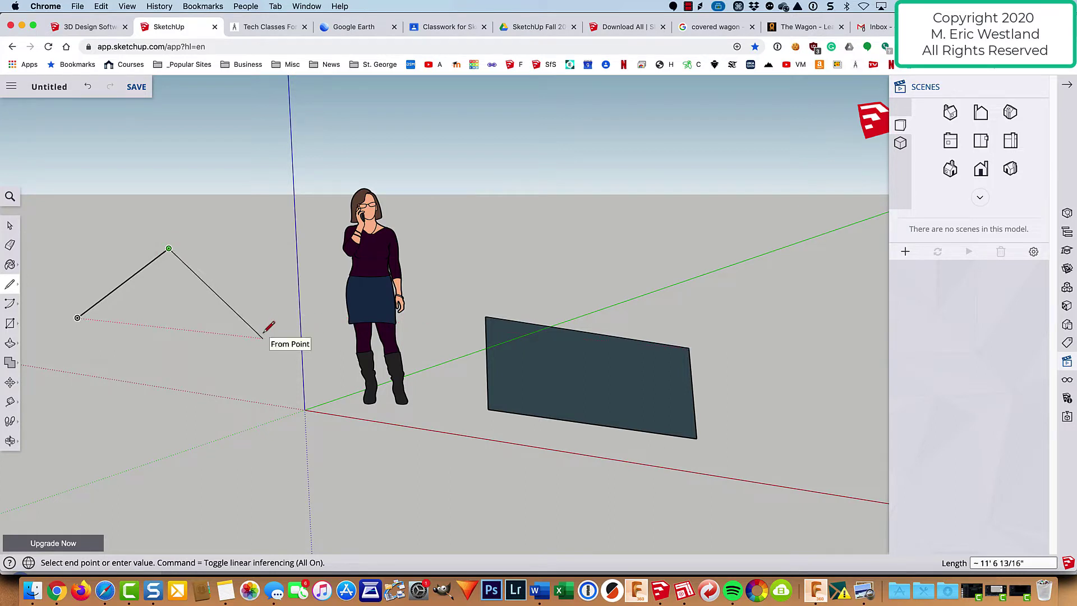
pyautogui.click(268, 372)
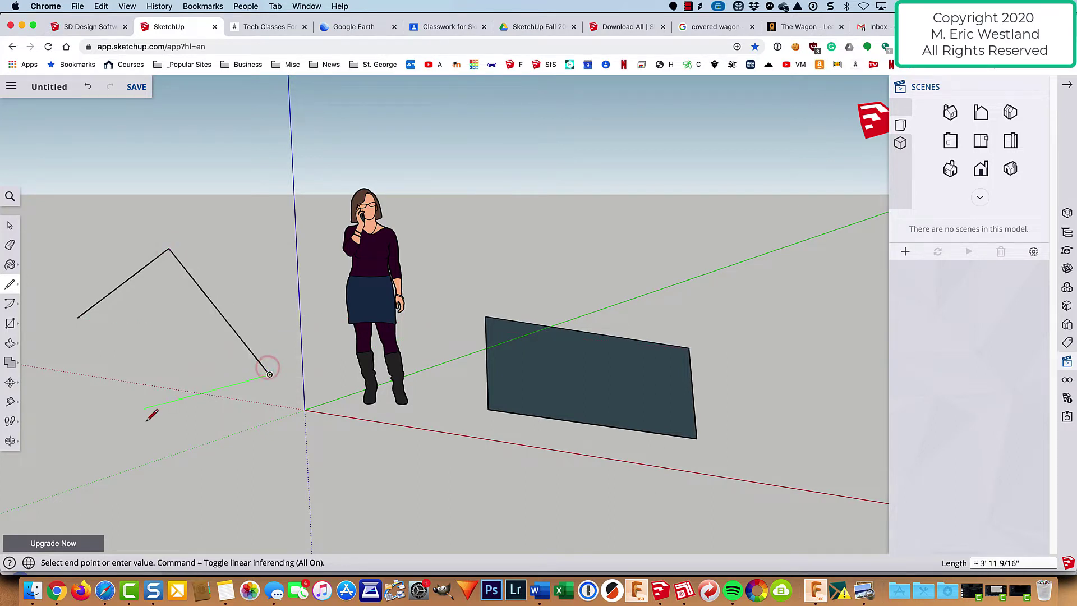
pyautogui.click(84, 384)
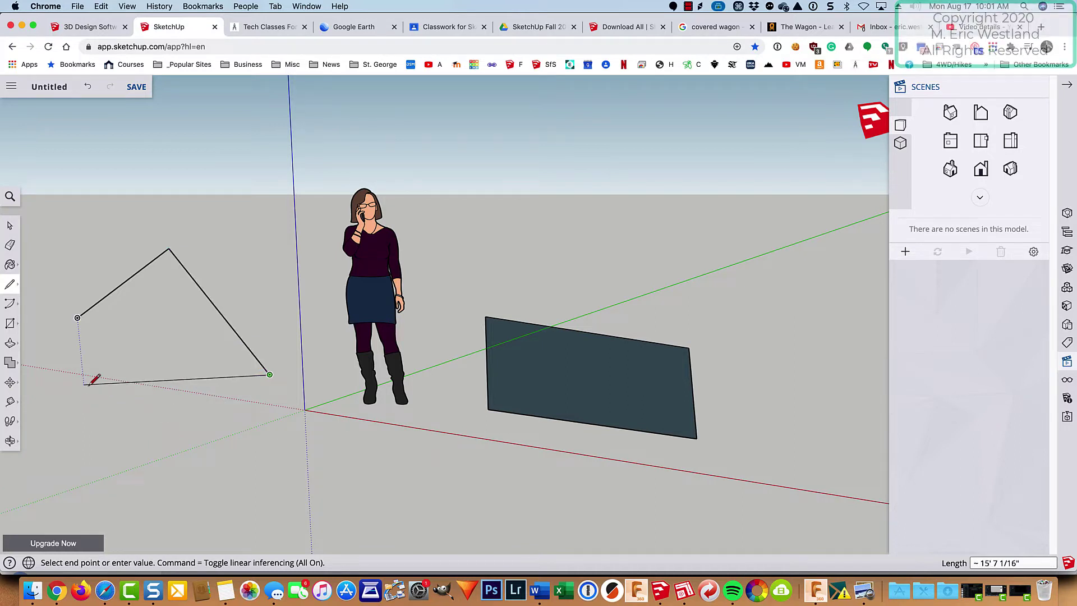
pyautogui.click(77, 318)
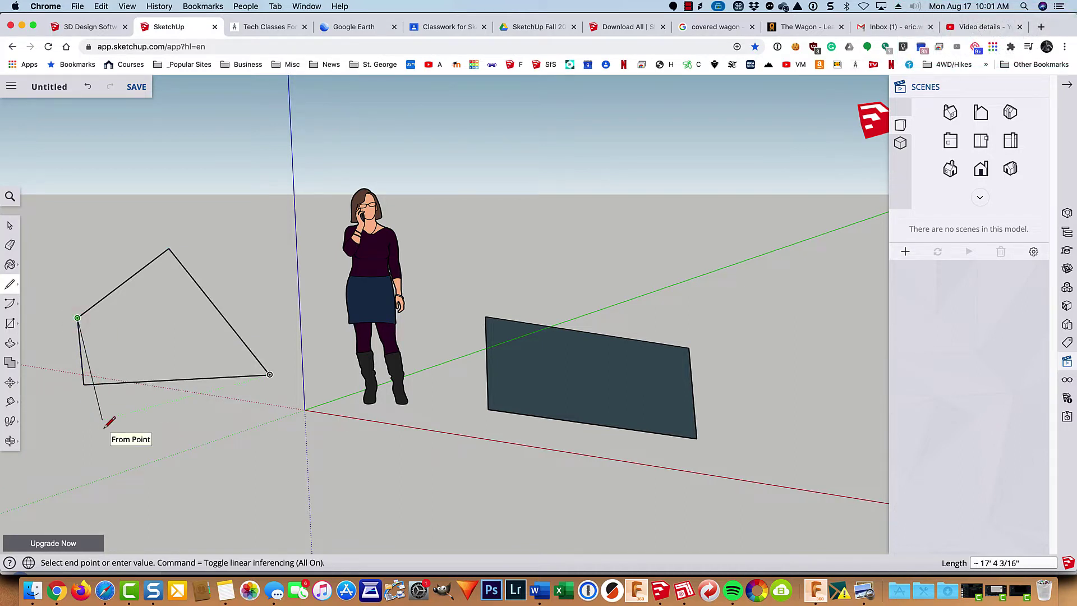
pyautogui.press('Escape')
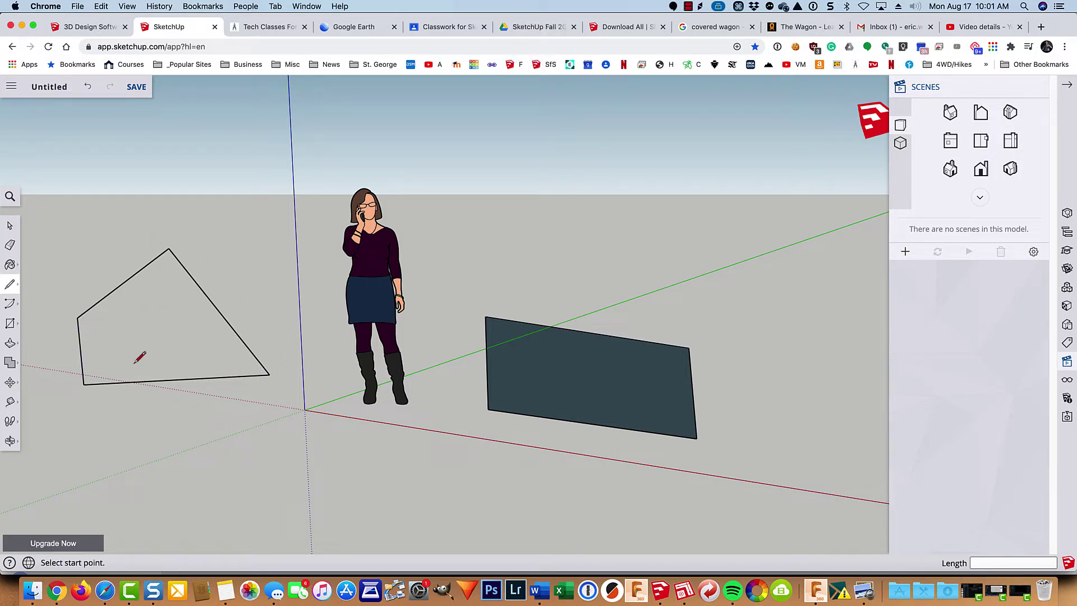
# Step: Delete the person figure and the filled face, keeping the four-sided outline
pyautogui.press('o')
pyautogui.moveTo(154, 415); pyautogui.dragTo(207, 416)
pyautogui.press('l')
pyautogui.scroll(-4, 214, 414)
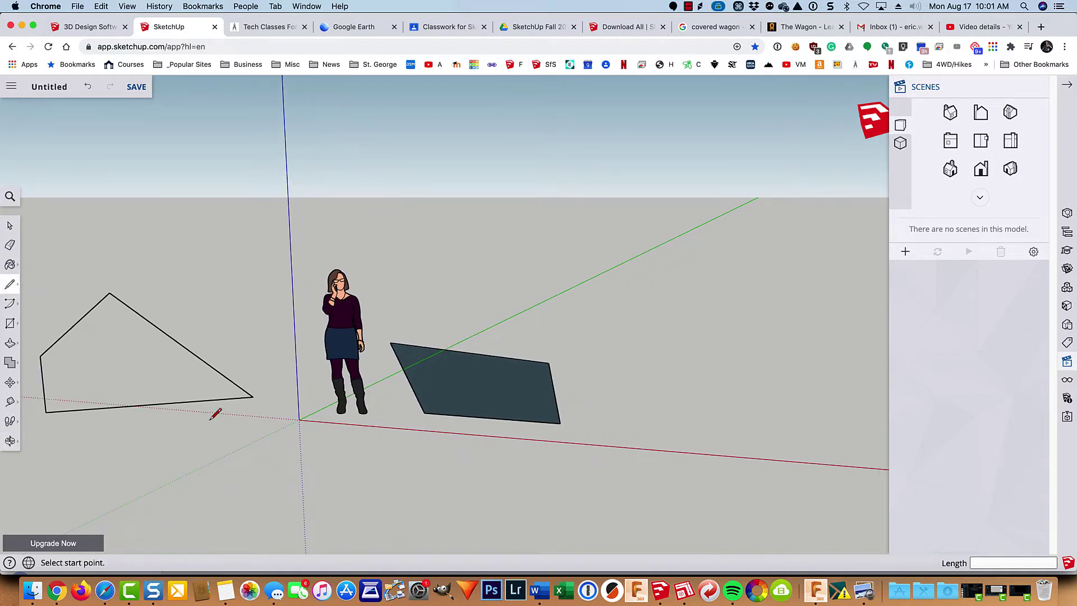
pyautogui.press('space')
pyautogui.moveTo(525, 338)
pyautogui.mouseDown()
pyautogui.moveTo(395, 460)
pyautogui.moveTo(293, 470)
pyautogui.moveTo(281, 450)
pyautogui.mouseUp()
pyautogui.press('Delete')
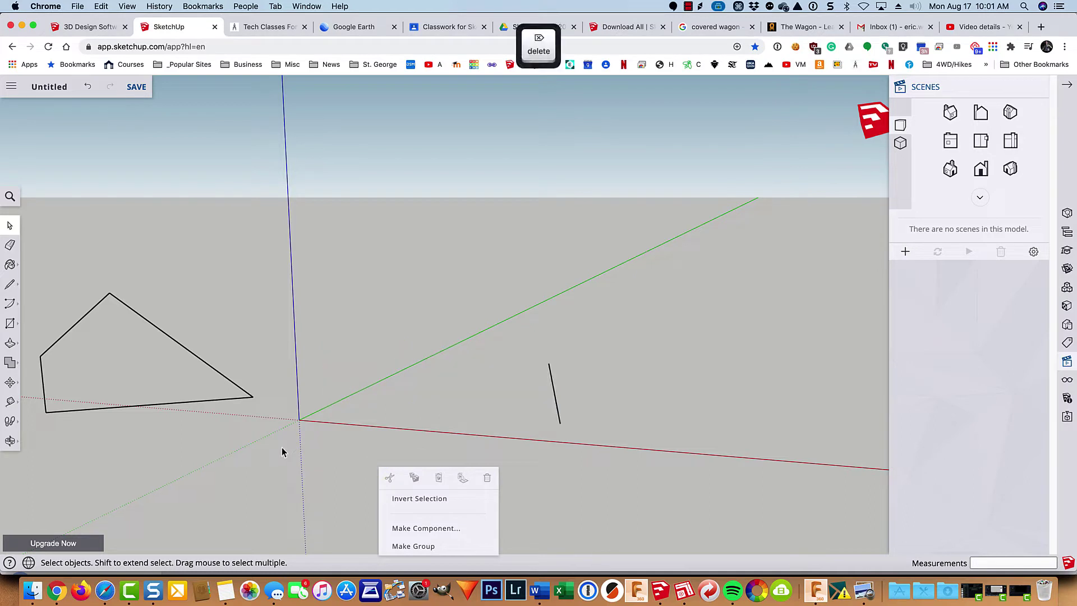
pyautogui.moveTo(608, 339); pyautogui.dragTo(507, 429)
pyautogui.click(484, 442)
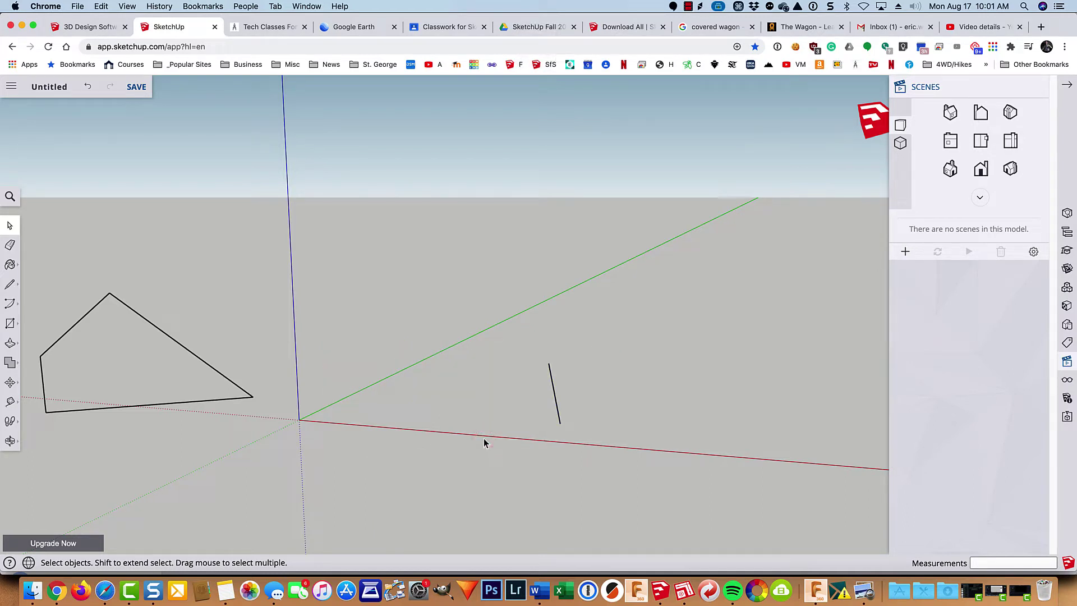
# Step: Zoom to extents and orbit until looking down onto the remaining outline
pyautogui.hotkey('shift', 'z')
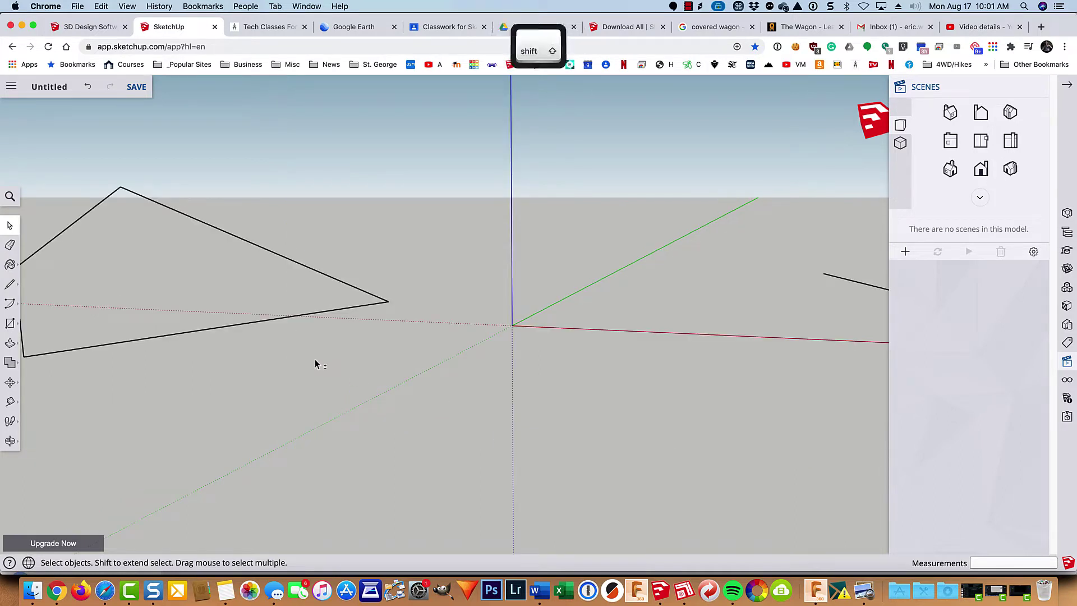
pyautogui.keyDown('shift'); pyautogui.moveTo(311, 356); pyautogui.dragTo(637, 375, button='middle'); pyautogui.keyUp('shift')
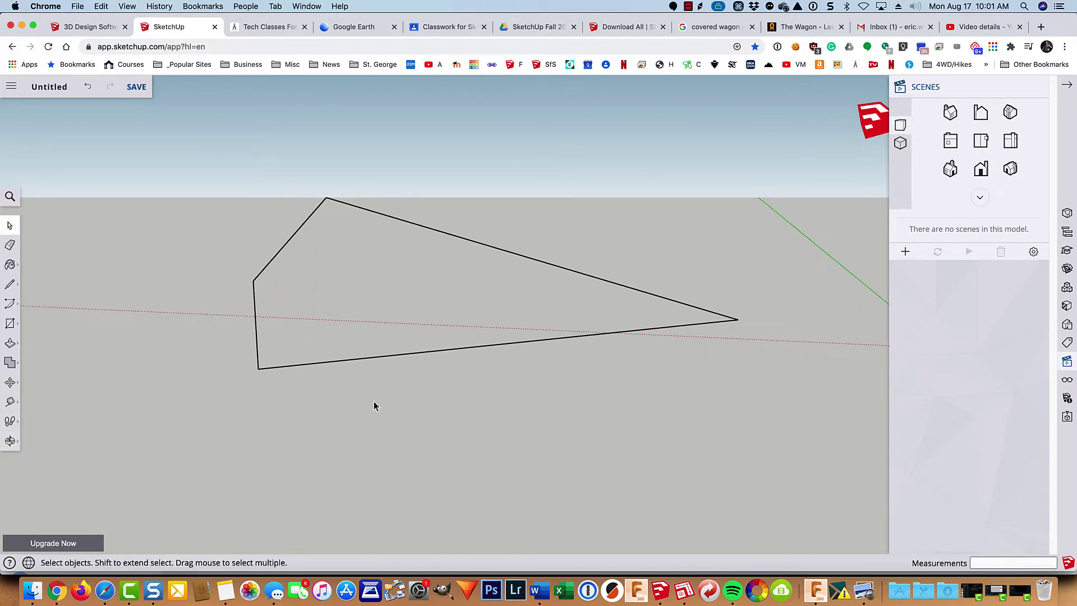
pyautogui.moveTo(392, 303); pyautogui.dragTo(695, 311, button='middle')
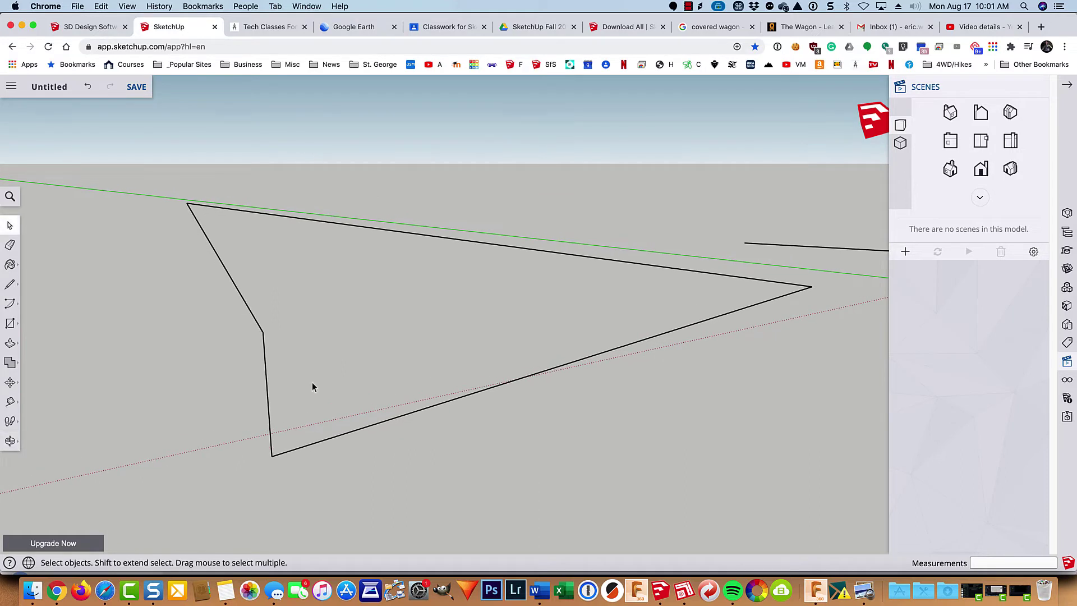
pyautogui.moveTo(313, 385); pyautogui.dragTo(582, 366, button='middle')
pyautogui.moveTo(224, 404); pyautogui.dragTo(14, 404, button='middle')
pyautogui.moveTo(565, 428); pyautogui.dragTo(240, 508, button='middle')
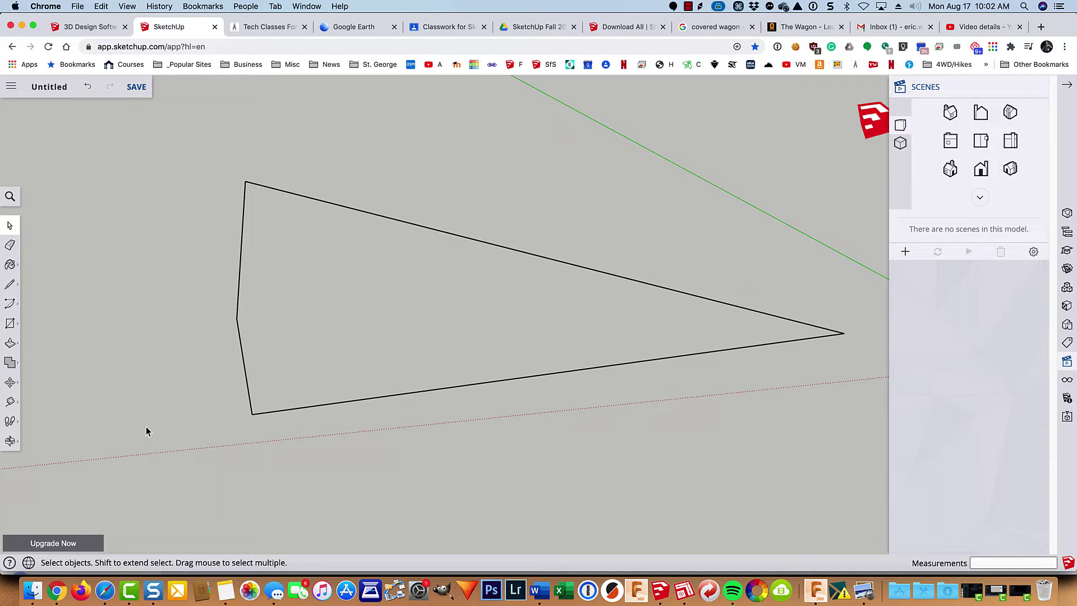
pyautogui.press('super+a')
pyautogui.press('BackSpace')
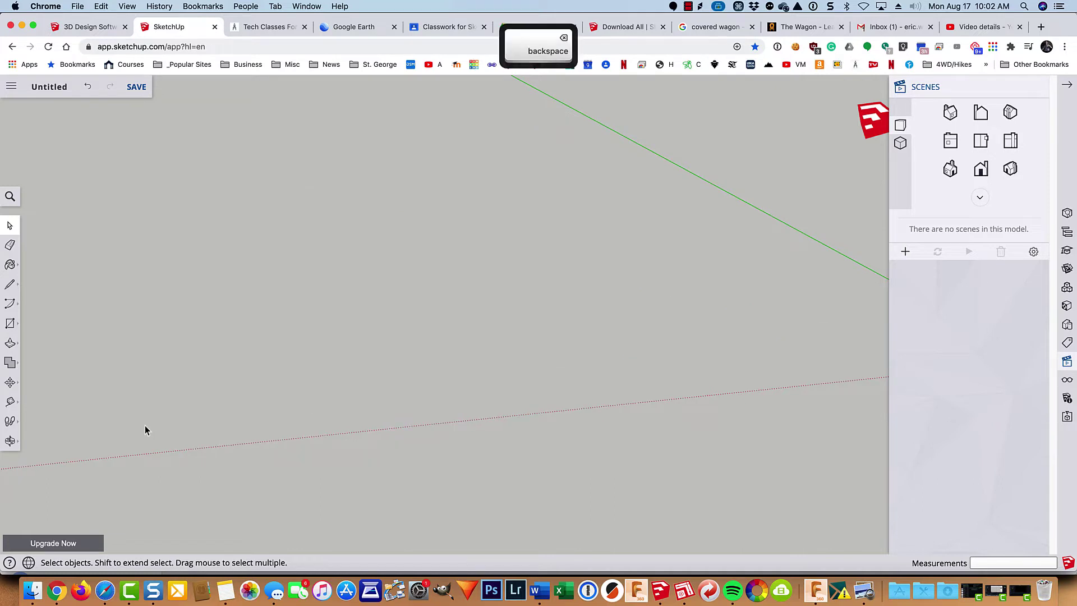
pyautogui.click(973, 144)
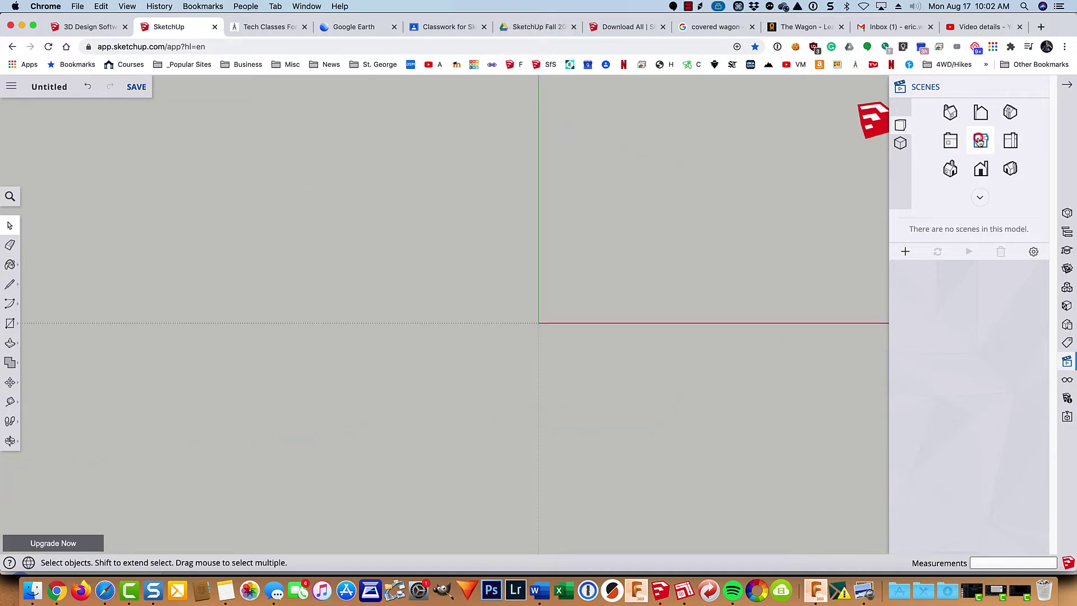
pyautogui.moveTo(688, 235); pyautogui.dragTo(421, 330, button='middle')
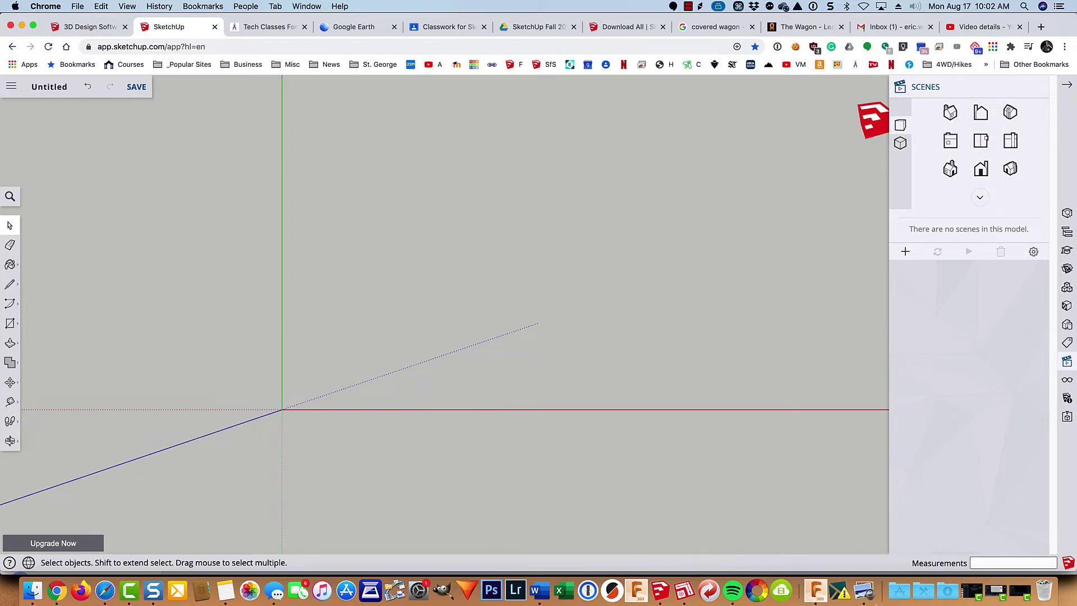
pyautogui.click(864, 590)
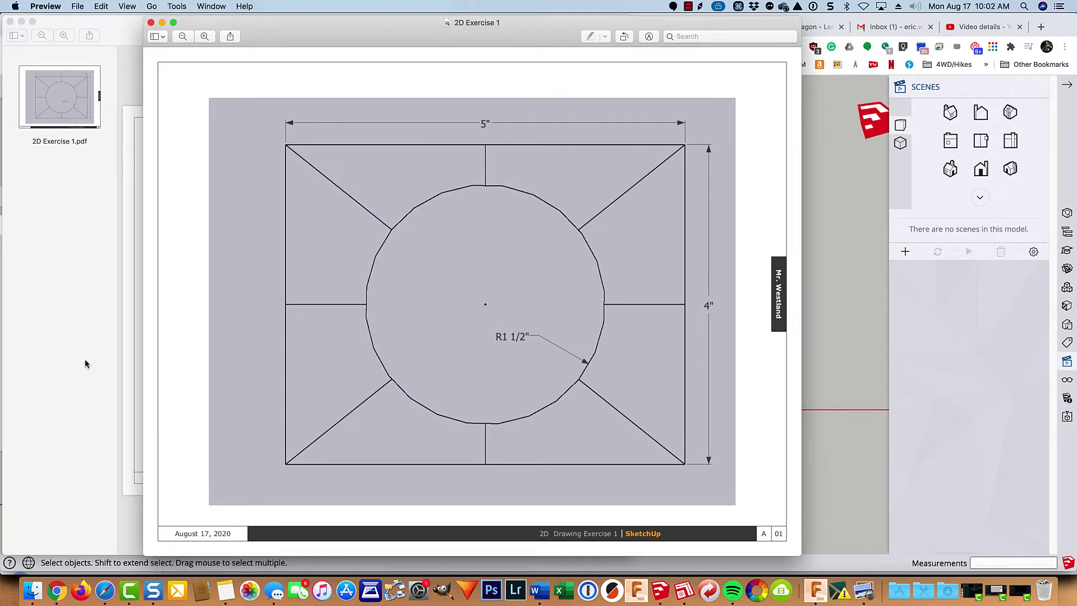
pyautogui.click(58, 591)
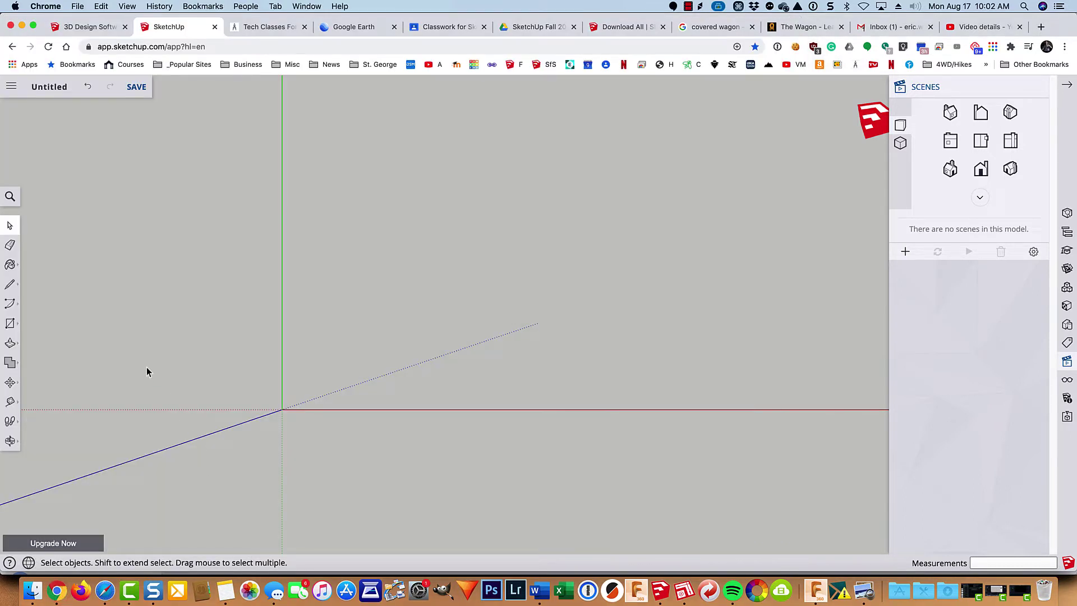
pyautogui.press('r')
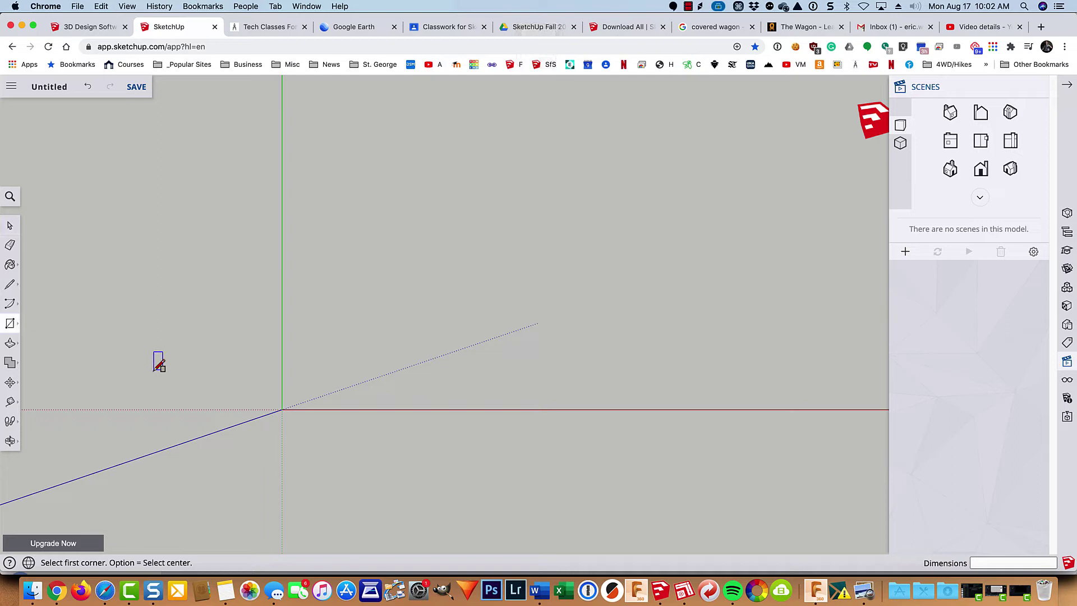
pyautogui.click(282, 410)
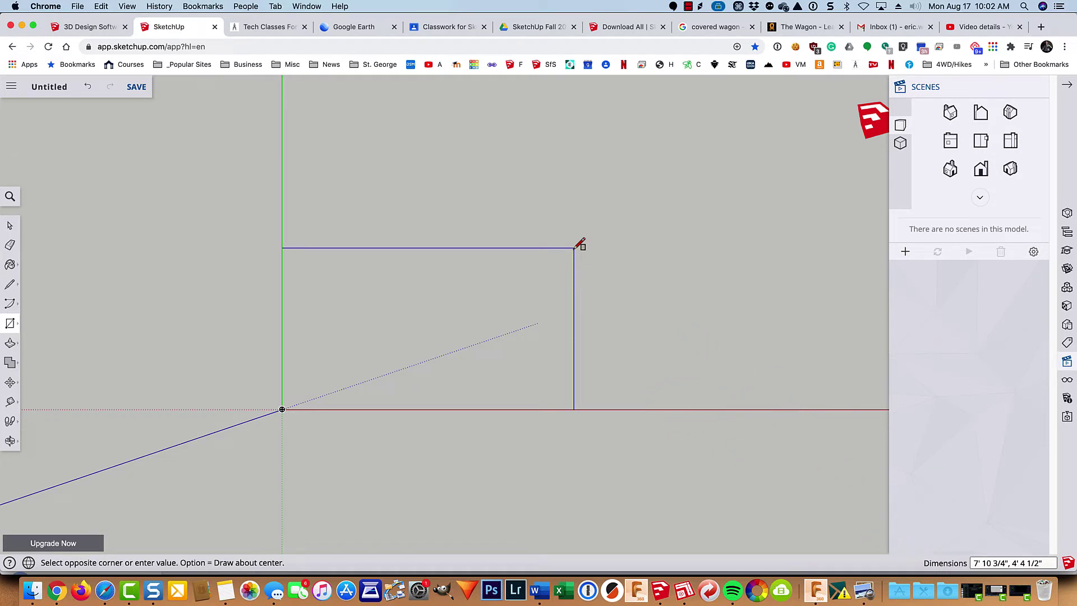
pyautogui.write('5')
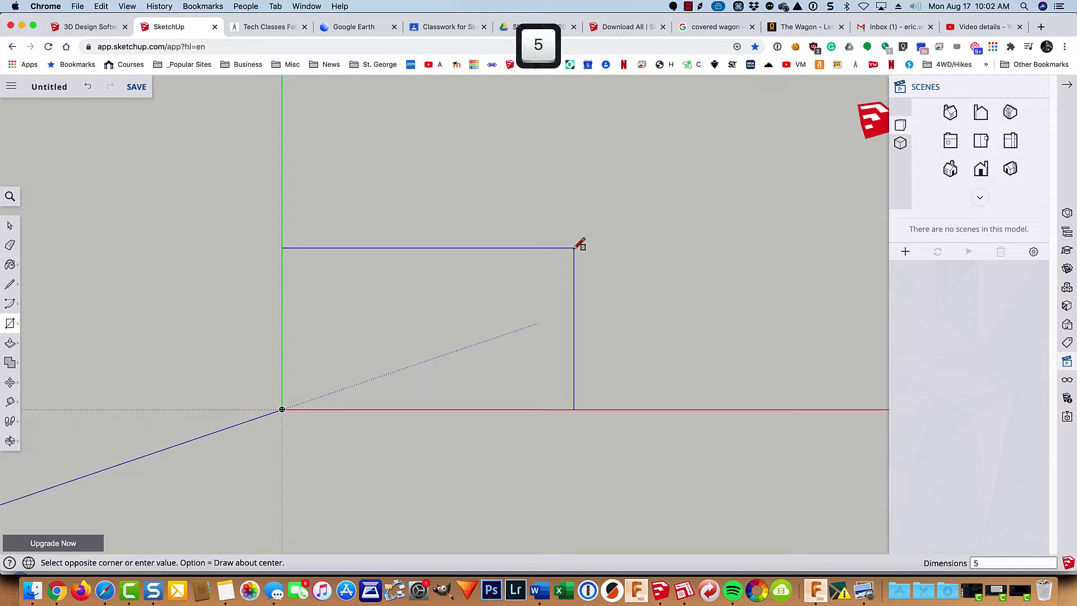
pyautogui.write(',4')
pyautogui.press('Return')
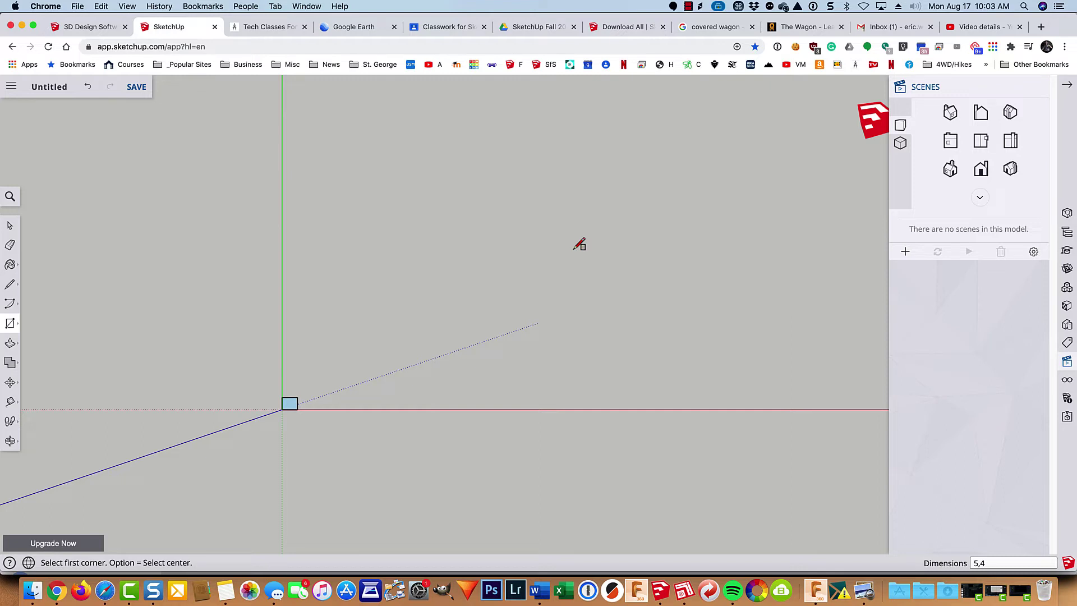
pyautogui.write('4,5')
pyautogui.press('Return')
pyautogui.press('super+a')
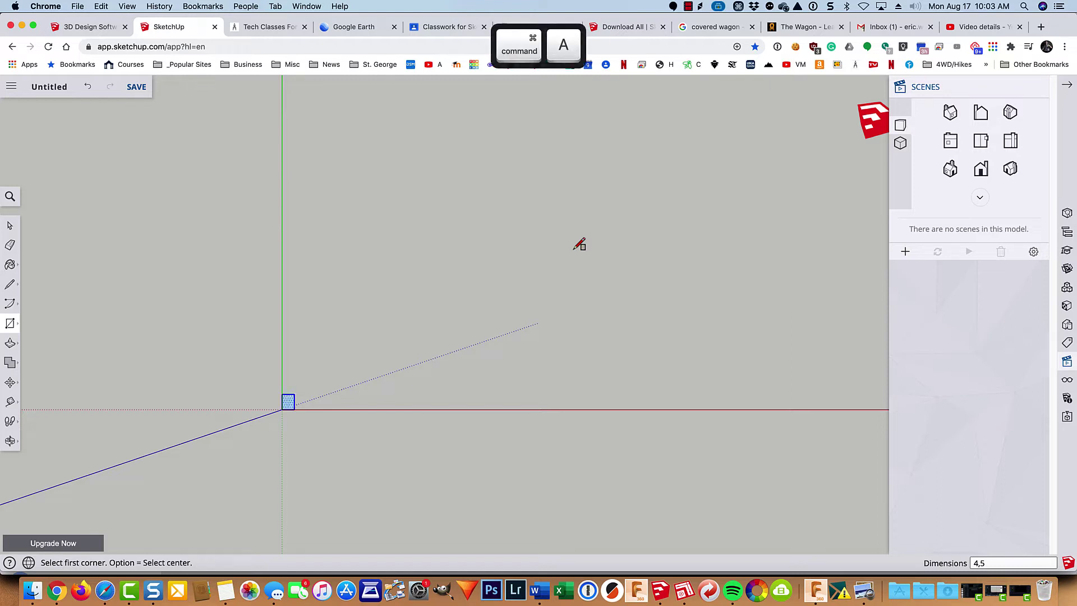
pyautogui.press('Delete')
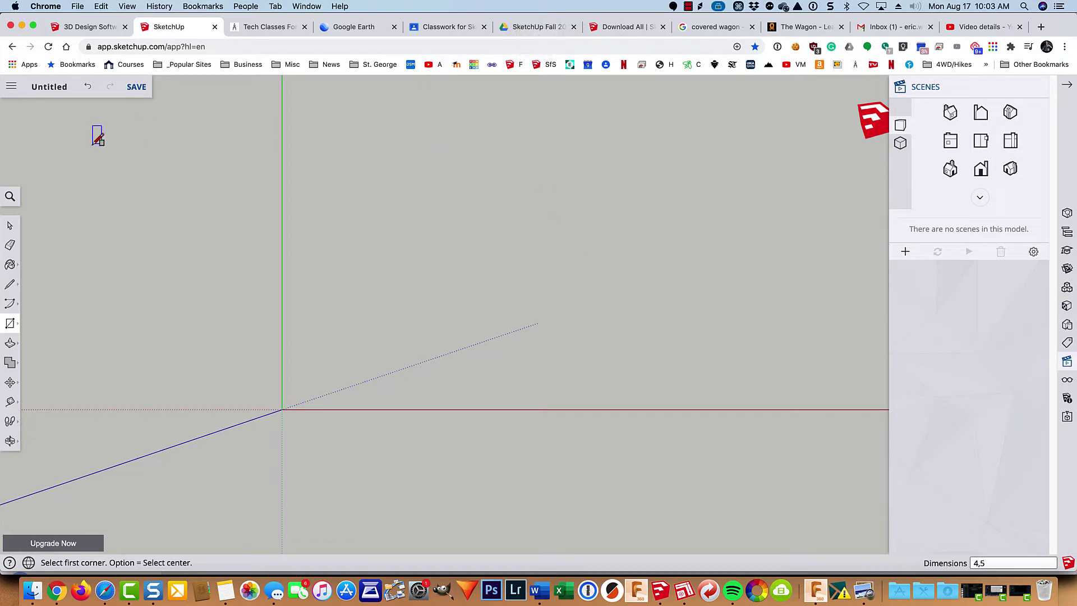
pyautogui.press('space')
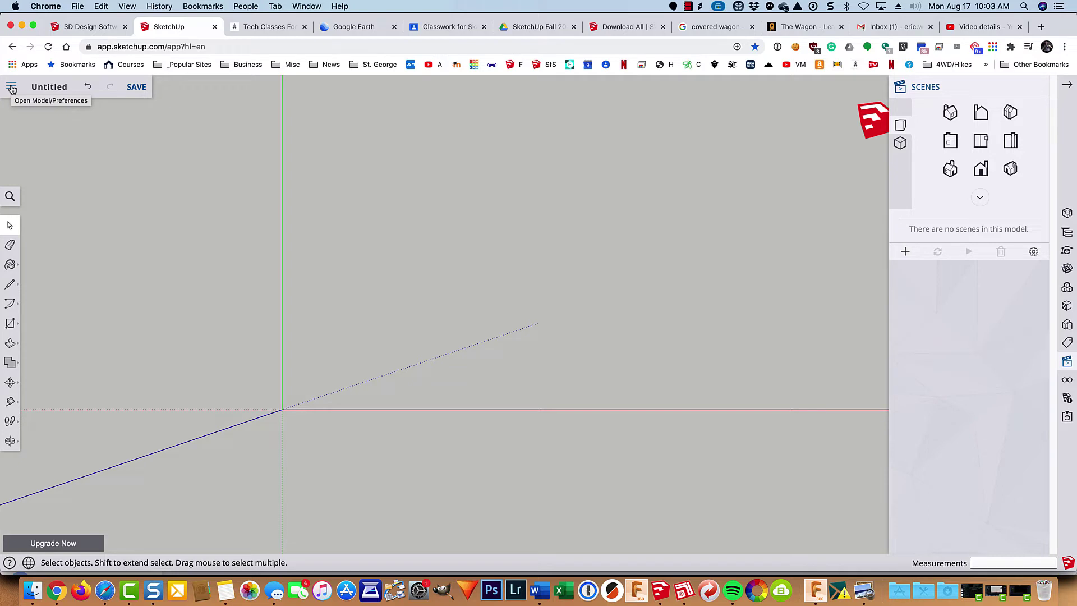
pyautogui.click(859, 593)
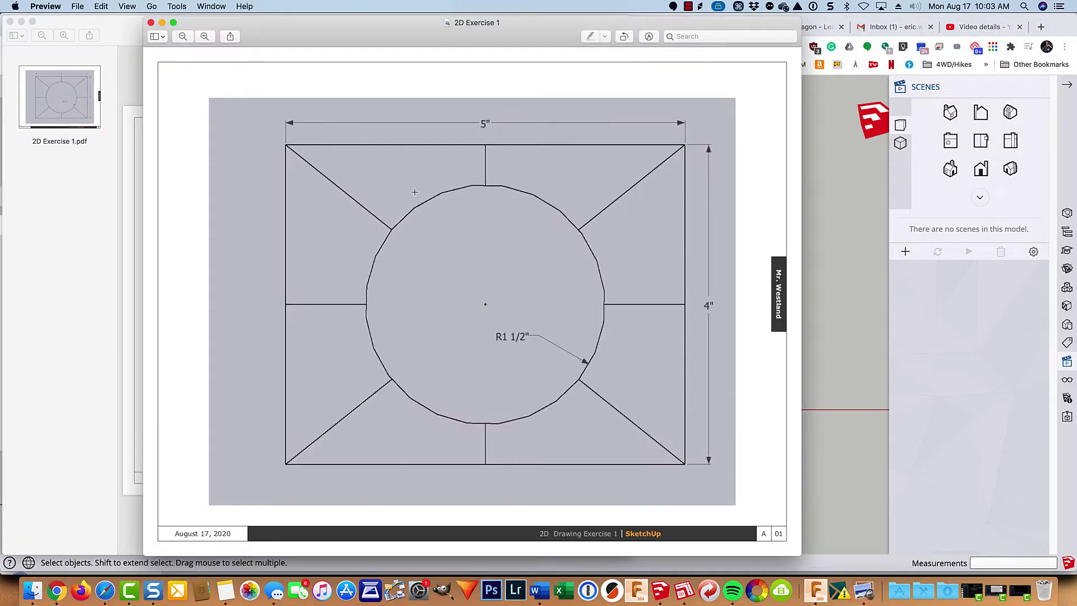
pyautogui.click(31, 592)
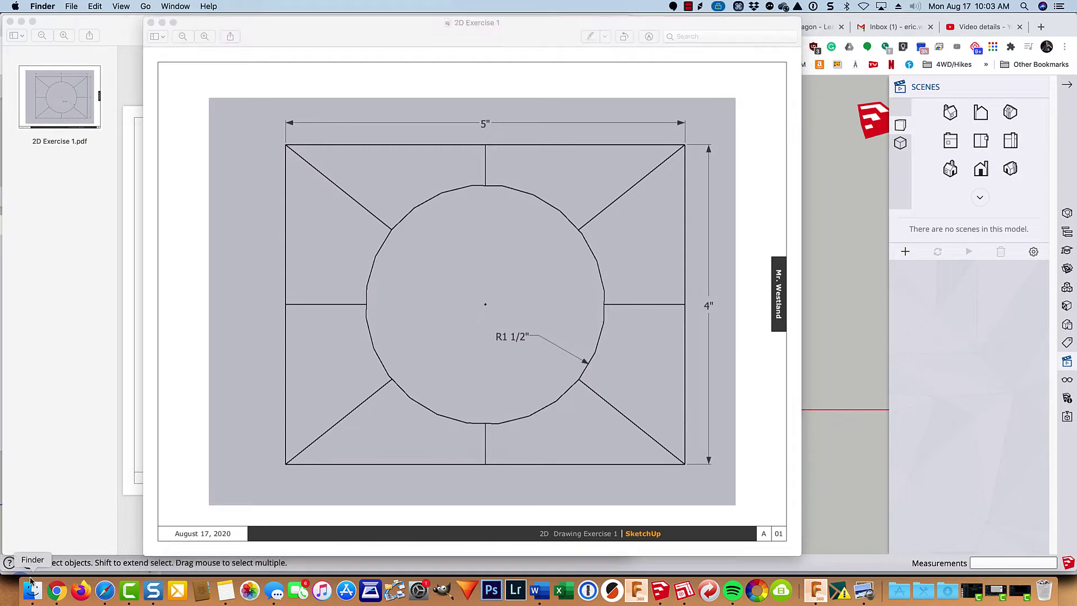
pyautogui.click(57, 591)
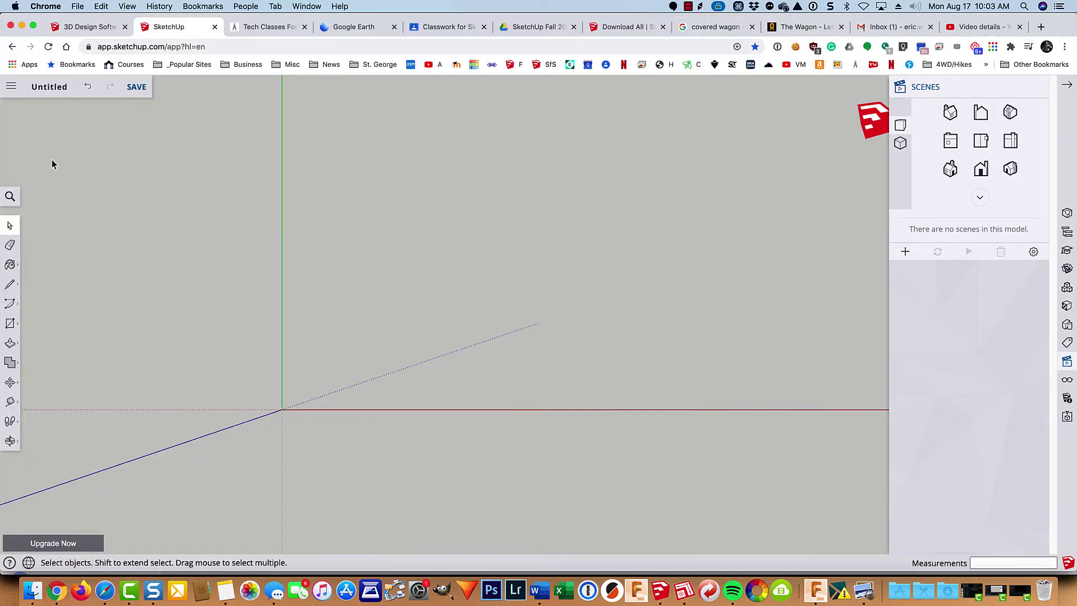
# Step: Insert 2D Exercise 1.jpg from the 2D Exercises folder on the computer as an image
pyautogui.click(11, 86)
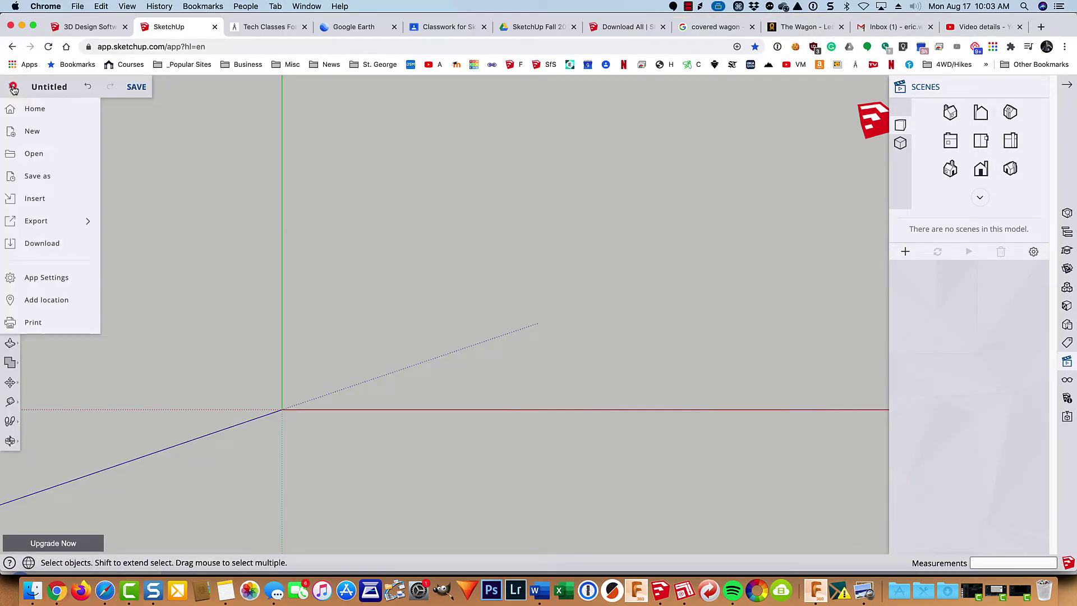
pyautogui.click(26, 200)
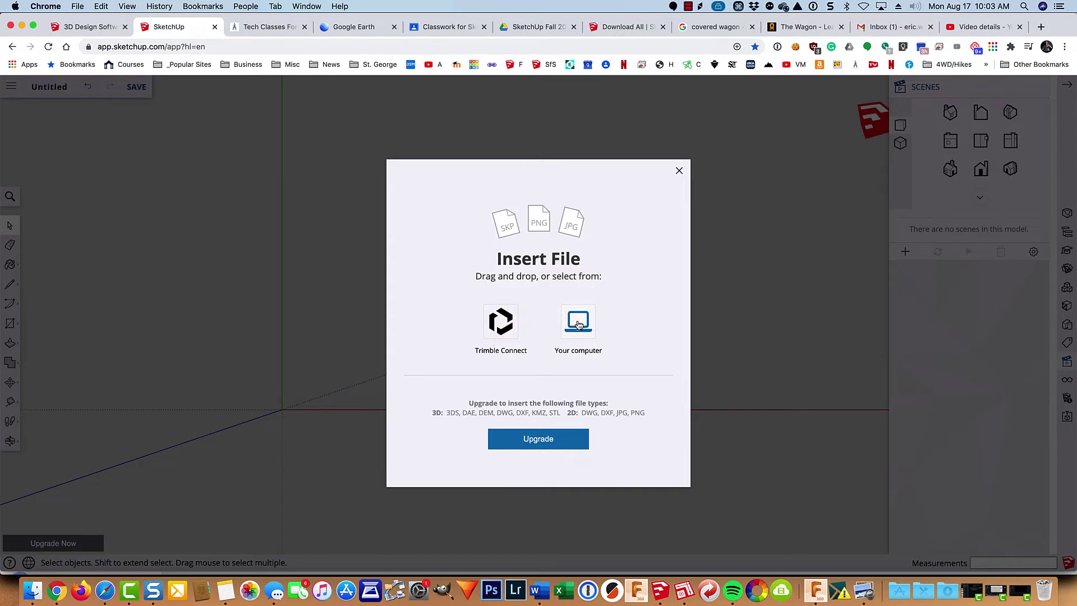
pyautogui.click(578, 325)
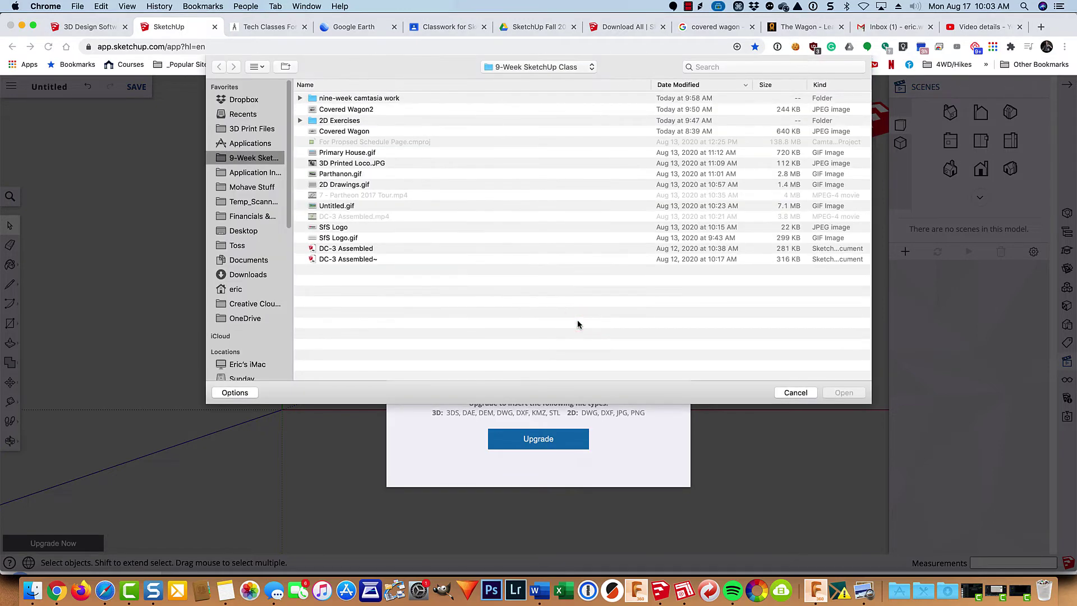
pyautogui.doubleClick(326, 121)
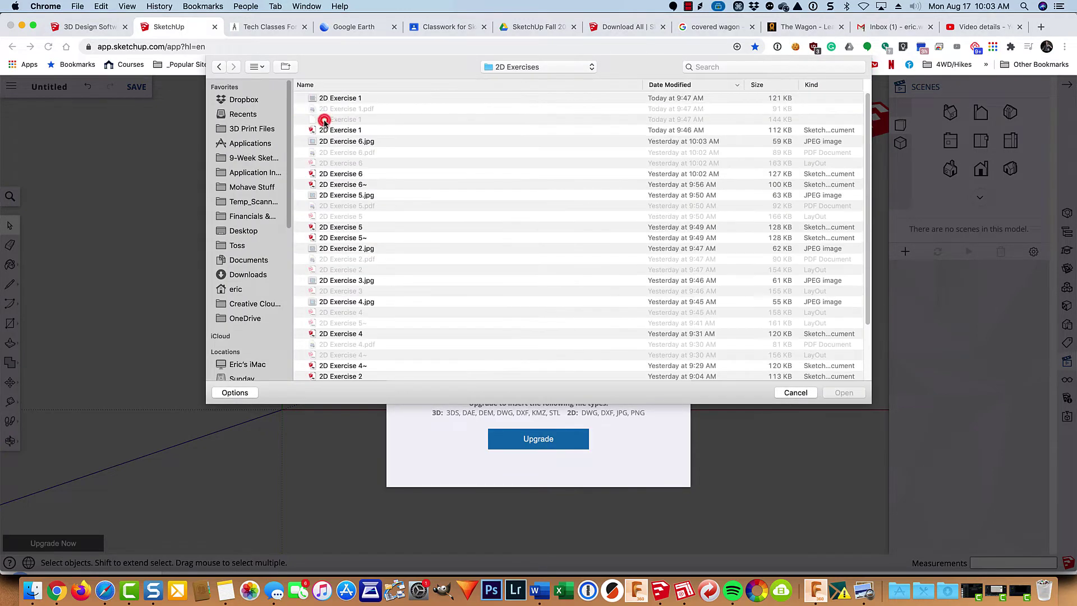
pyautogui.click(337, 99)
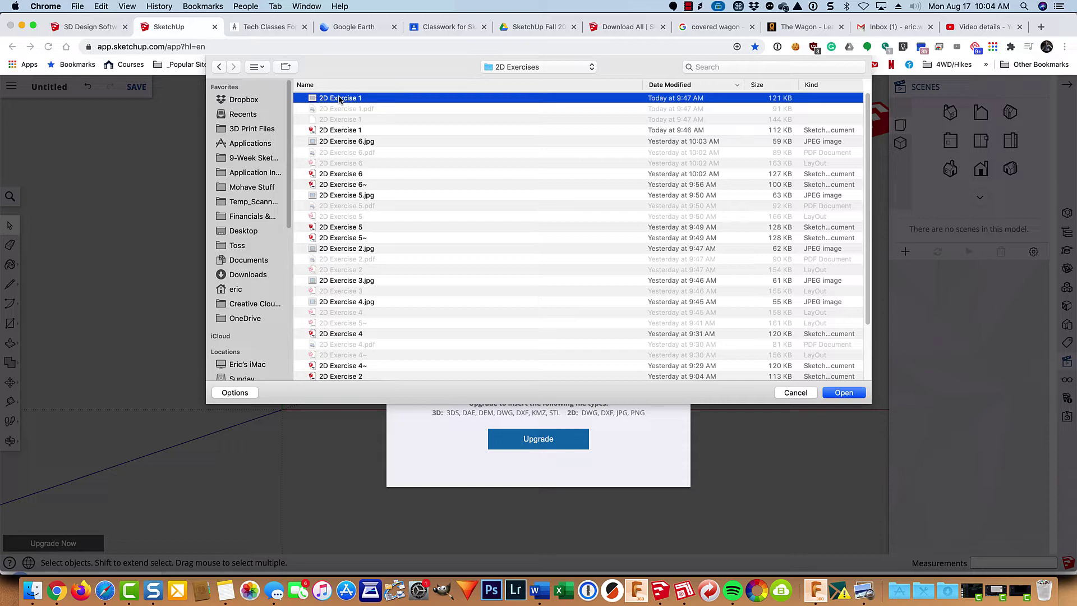
pyautogui.doubleClick(339, 99)
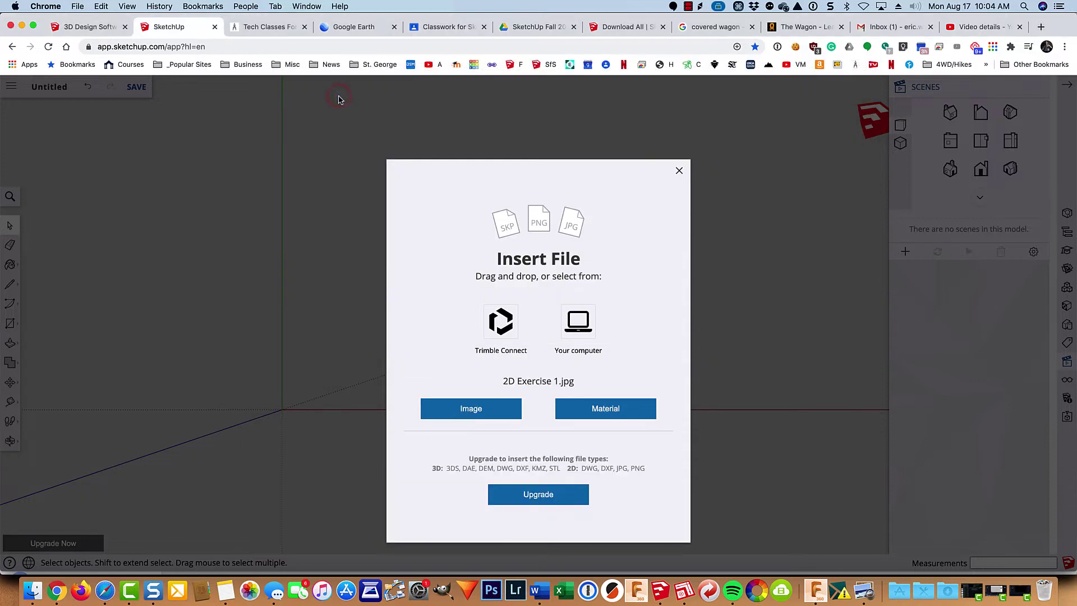
pyautogui.click(470, 408)
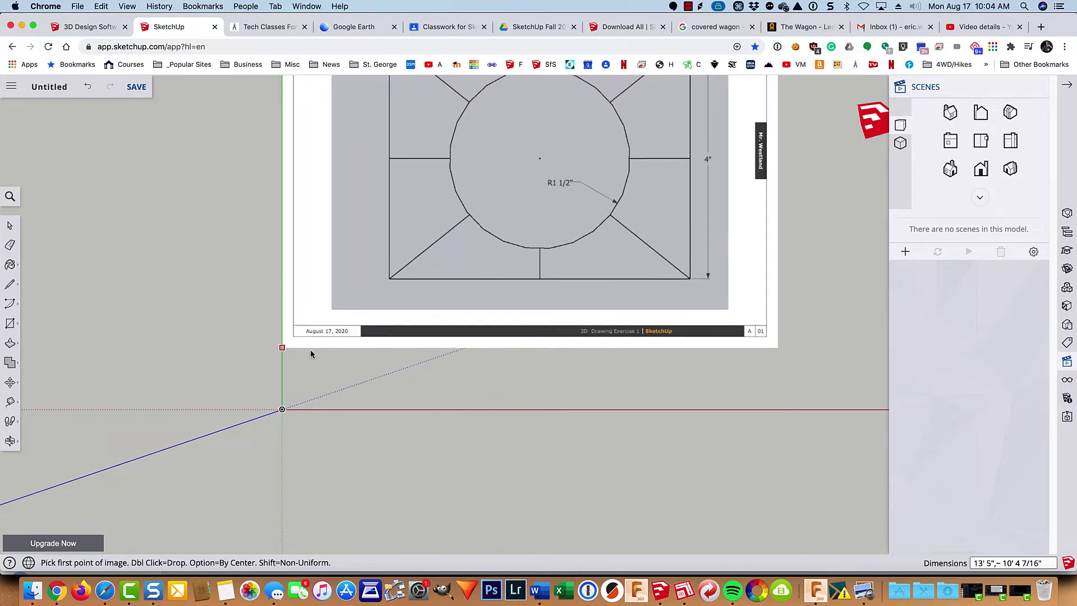
# Step: Place the 2D Exercise 1 image in the model just above the origin
pyautogui.click(318, 342)
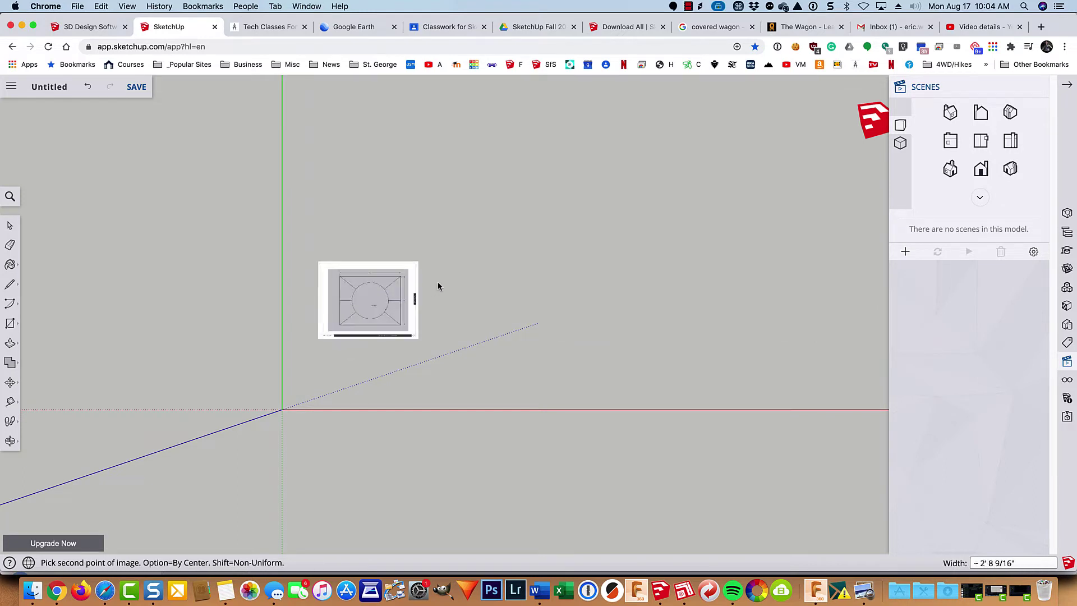
pyautogui.click(490, 258)
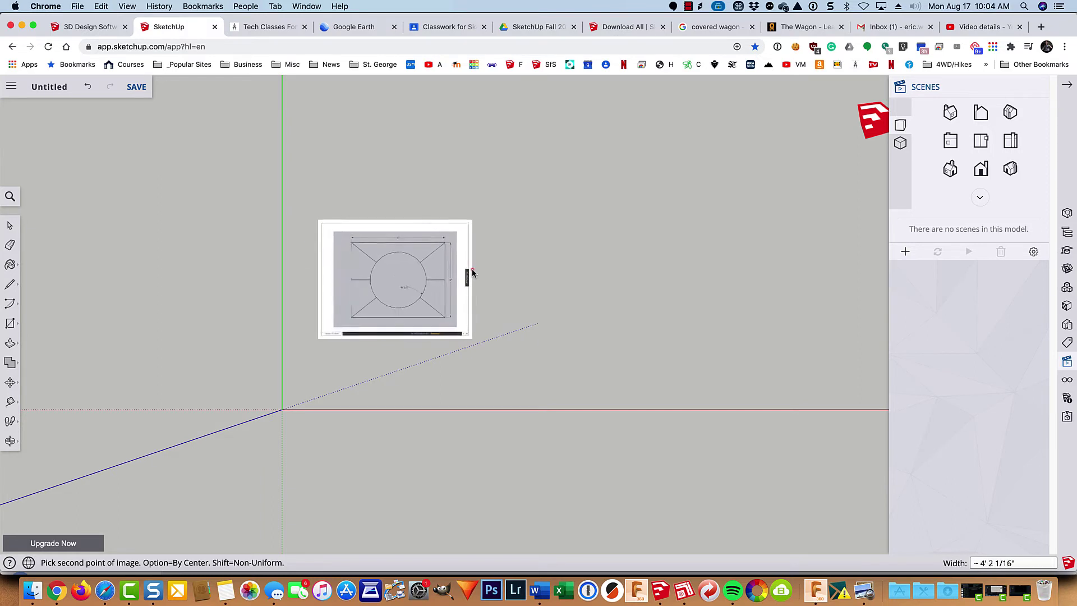
pyautogui.click(472, 273)
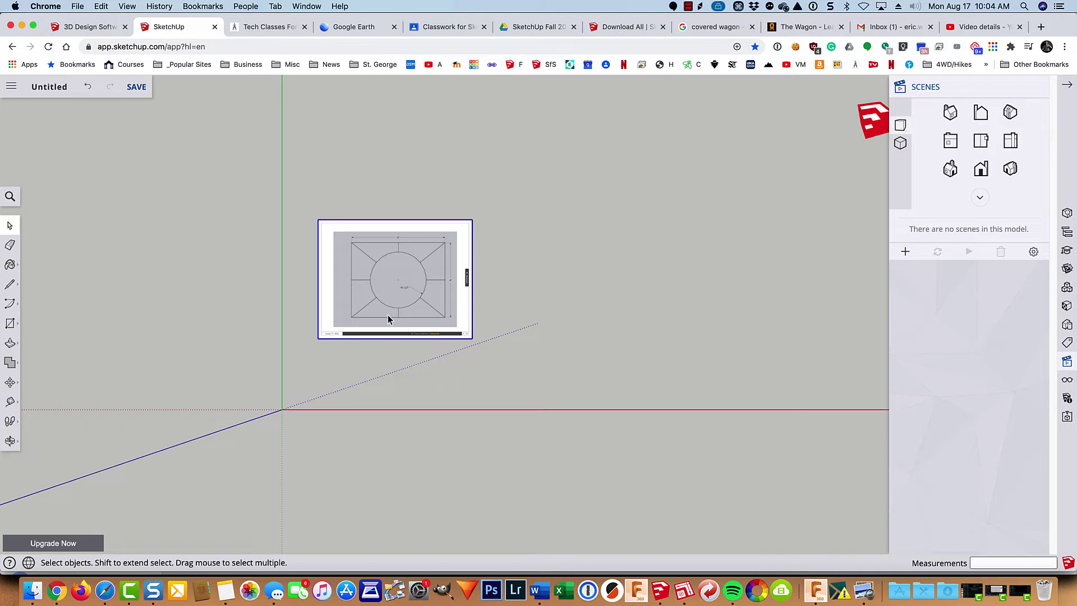
# Step: Orbit, switch to a standard preset view and pan until the origin is visible
pyautogui.press('o')
pyautogui.moveTo(402, 466); pyautogui.dragTo(416, 382)
pyautogui.press('space')
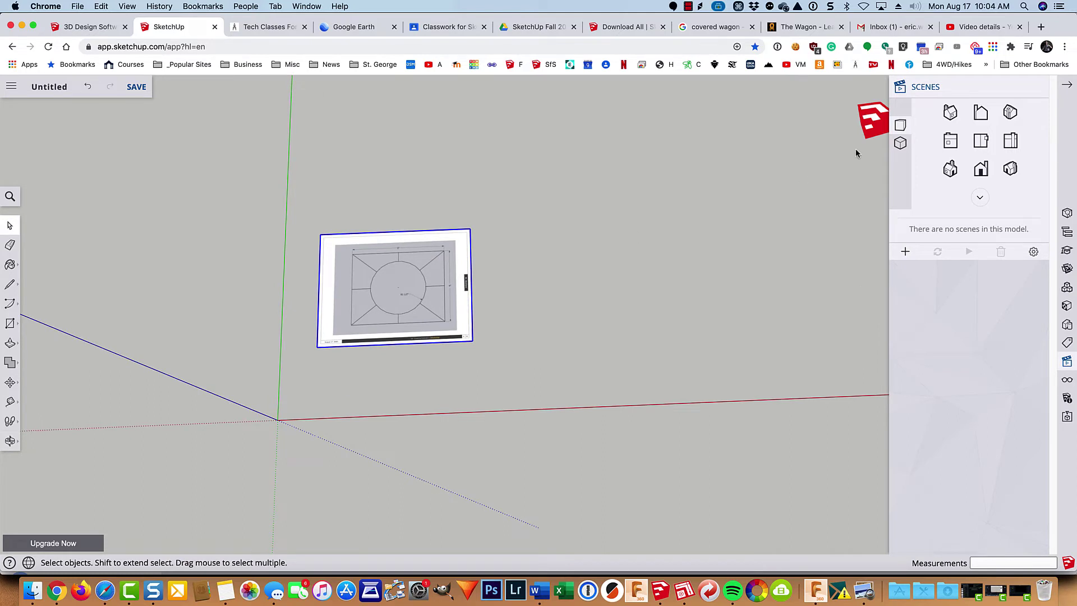
pyautogui.click(985, 145)
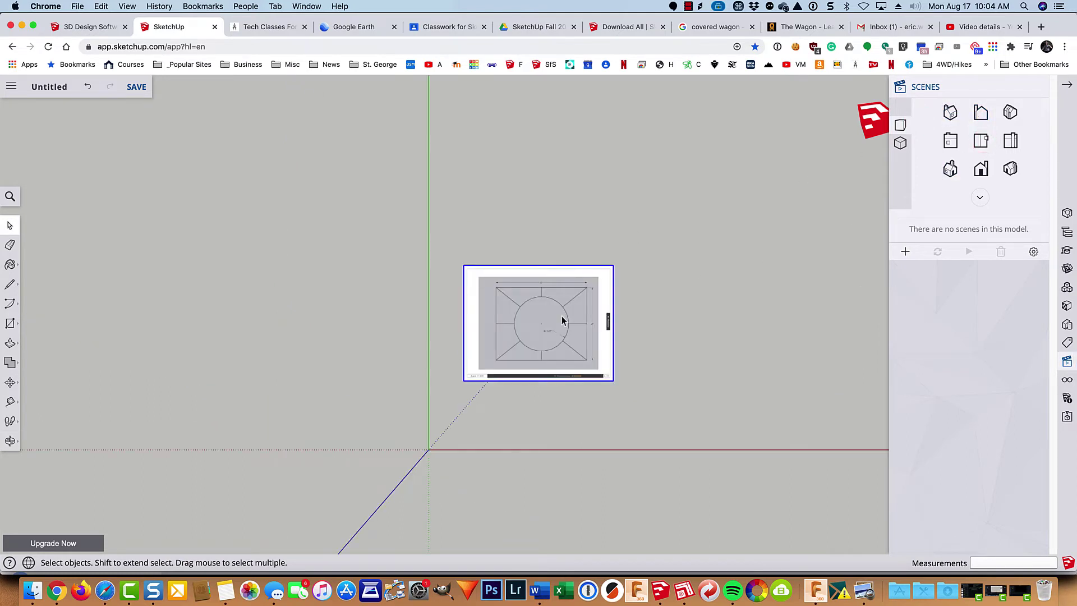
pyautogui.scroll(5, 562, 320)
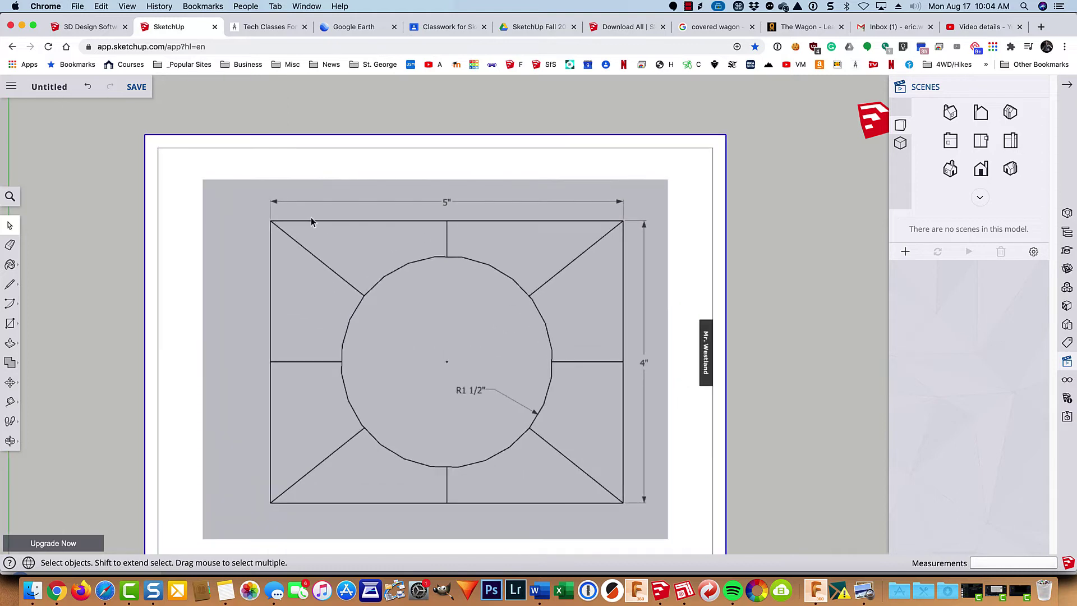
pyautogui.scroll(-6, 594, 440)
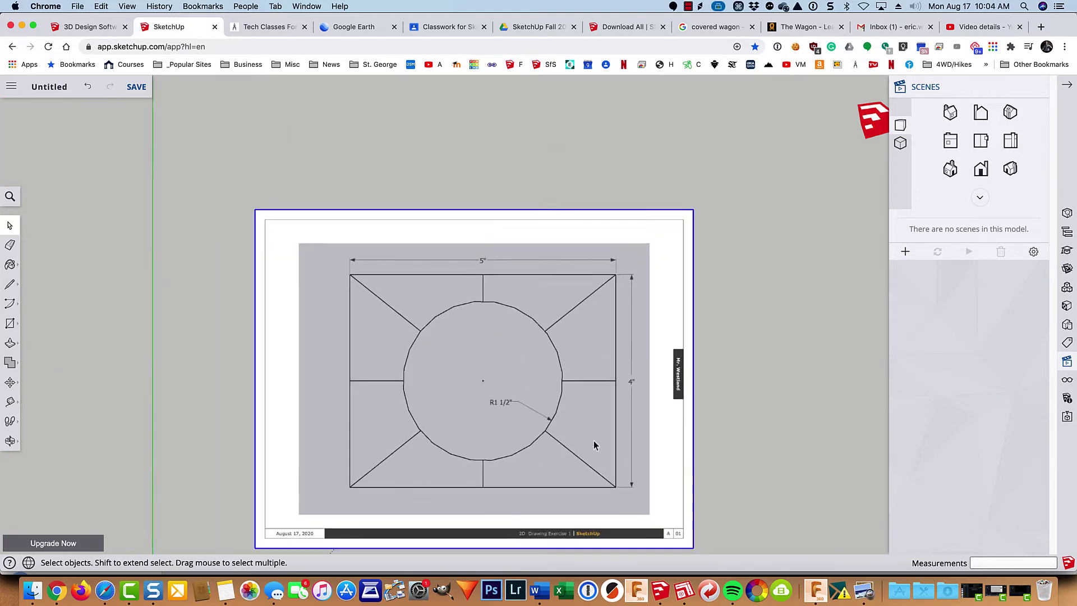
pyautogui.keyDown('shift'); pyautogui.moveTo(551, 519); pyautogui.dragTo(533, 304, button='middle'); pyautogui.keyUp('shift')
# Step: Draw a 5,4 rectangle with its corner at the origin using the Rectangle tool
pyautogui.press('r')
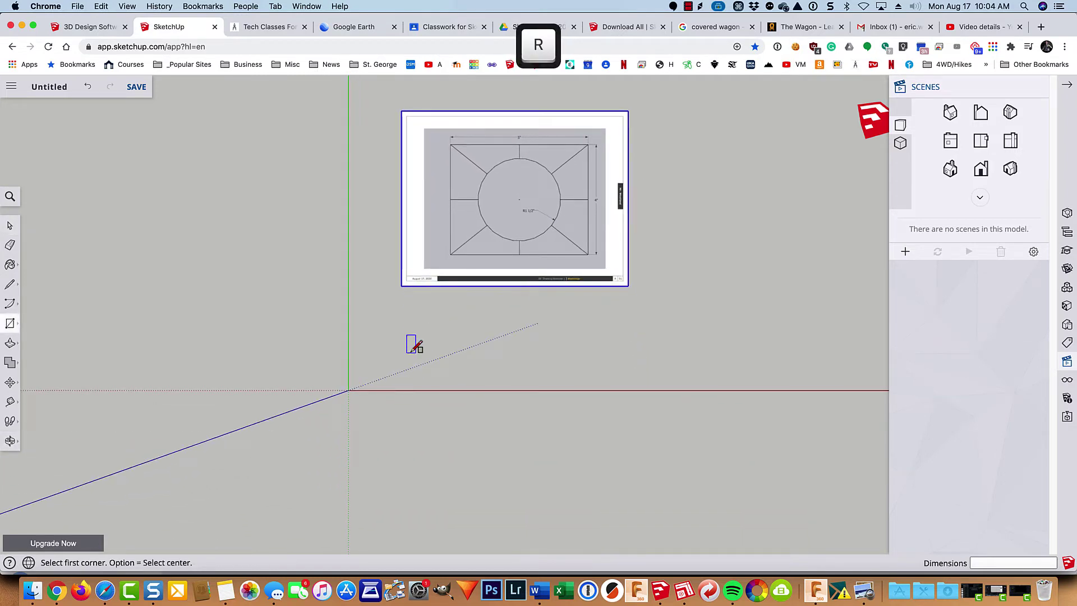
pyautogui.click(348, 390)
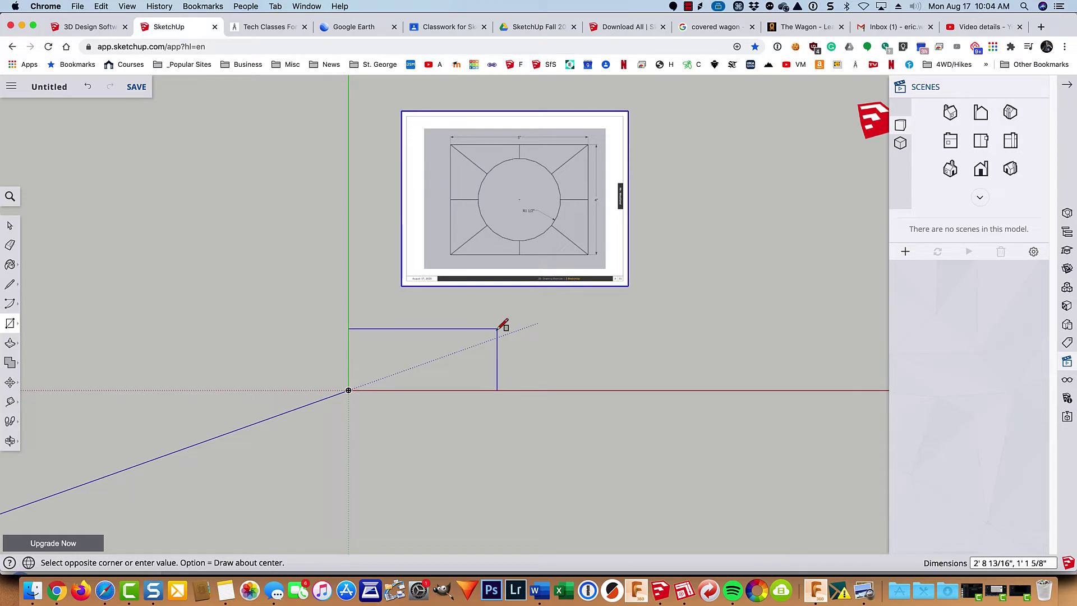
pyautogui.write('5,4')
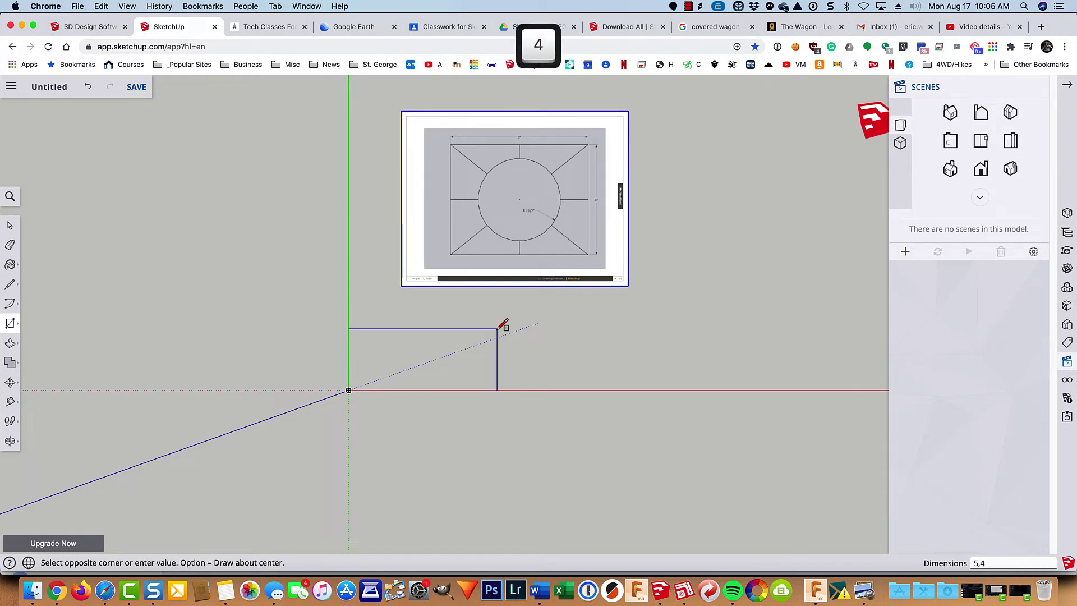
pyautogui.press('Return')
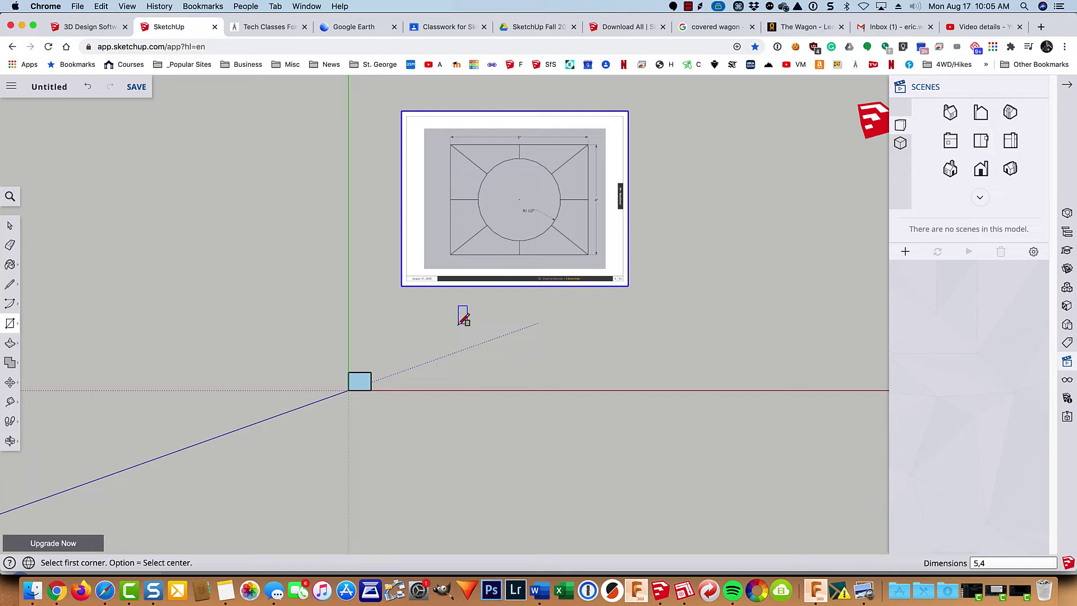
pyautogui.press('space')
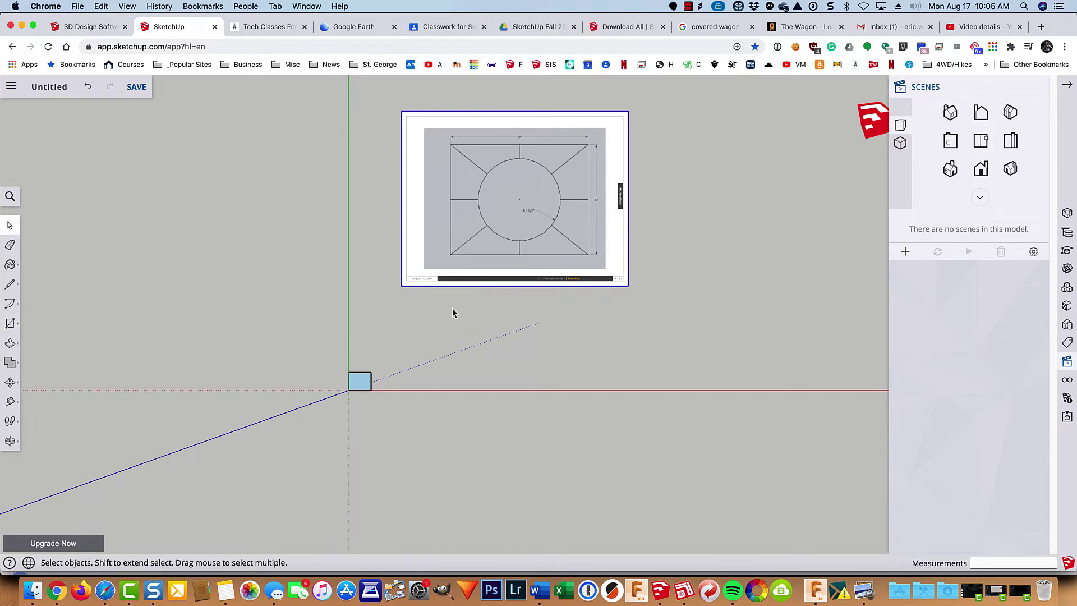
# Step: Measure the image's bottom edge with Tape Measure, set it to 5 and resize the model
pyautogui.press('t')
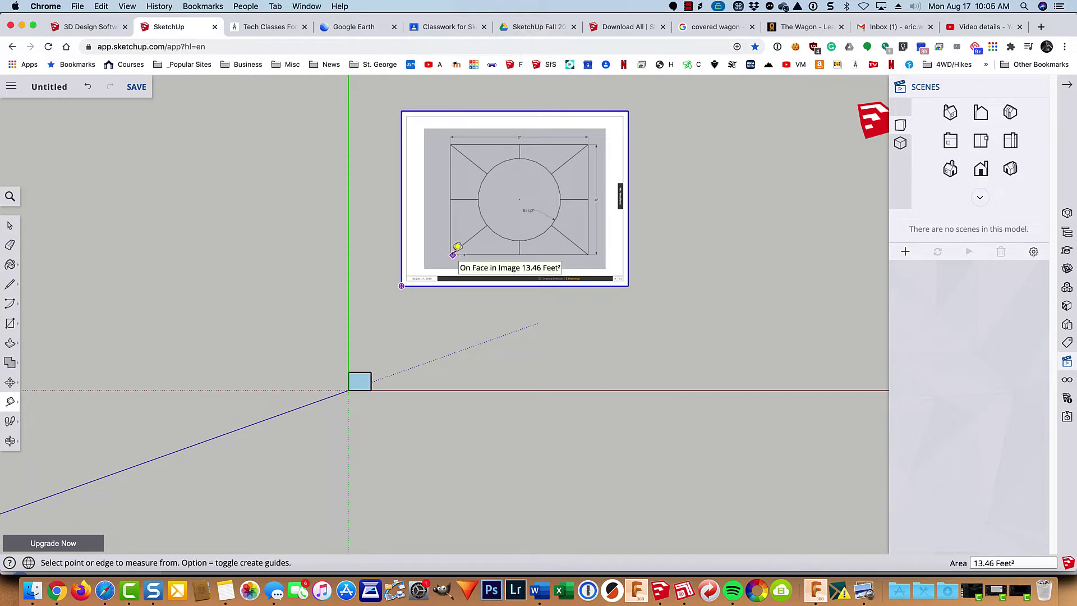
pyautogui.click(453, 255)
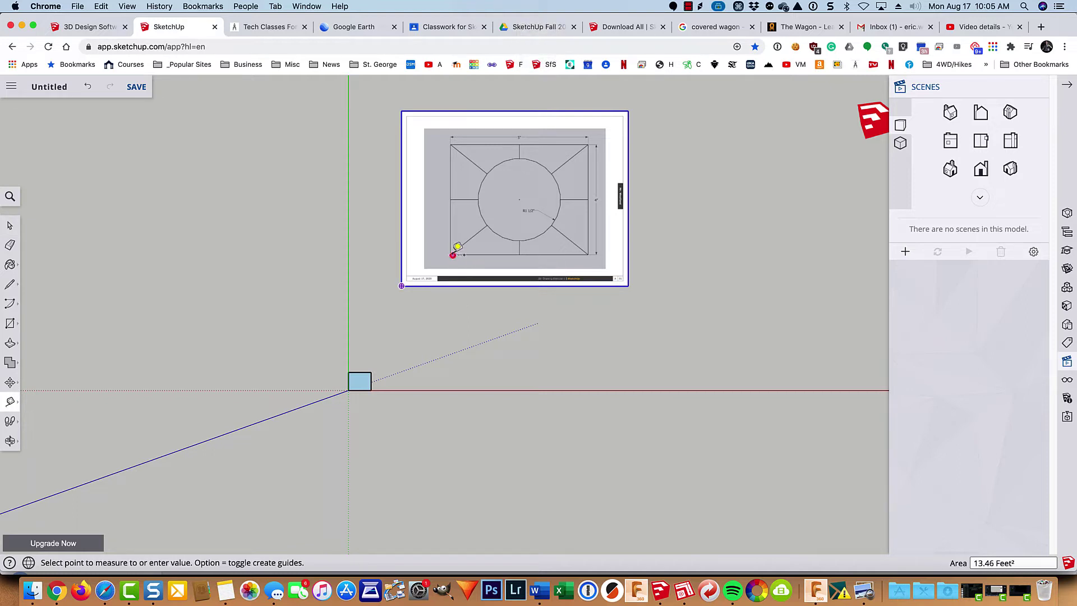
pyautogui.click(593, 247)
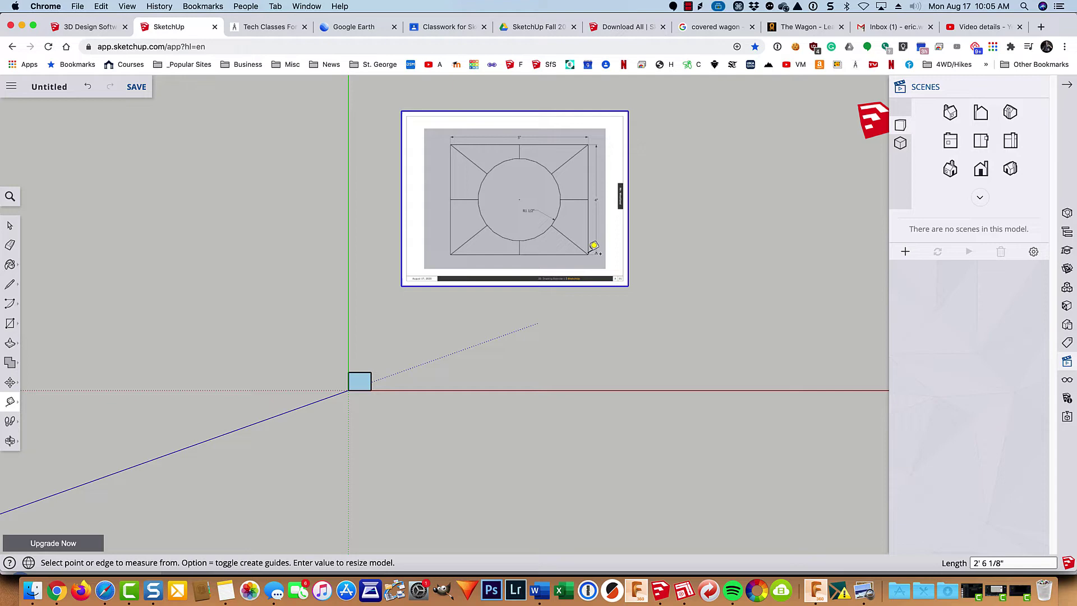
pyautogui.write('5')
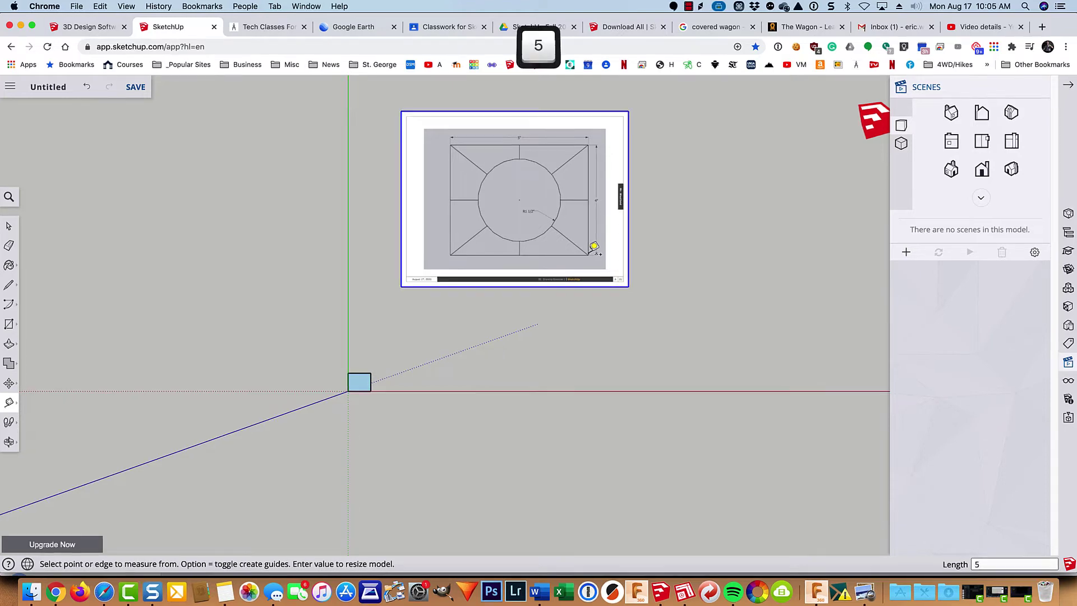
pyautogui.press('Return')
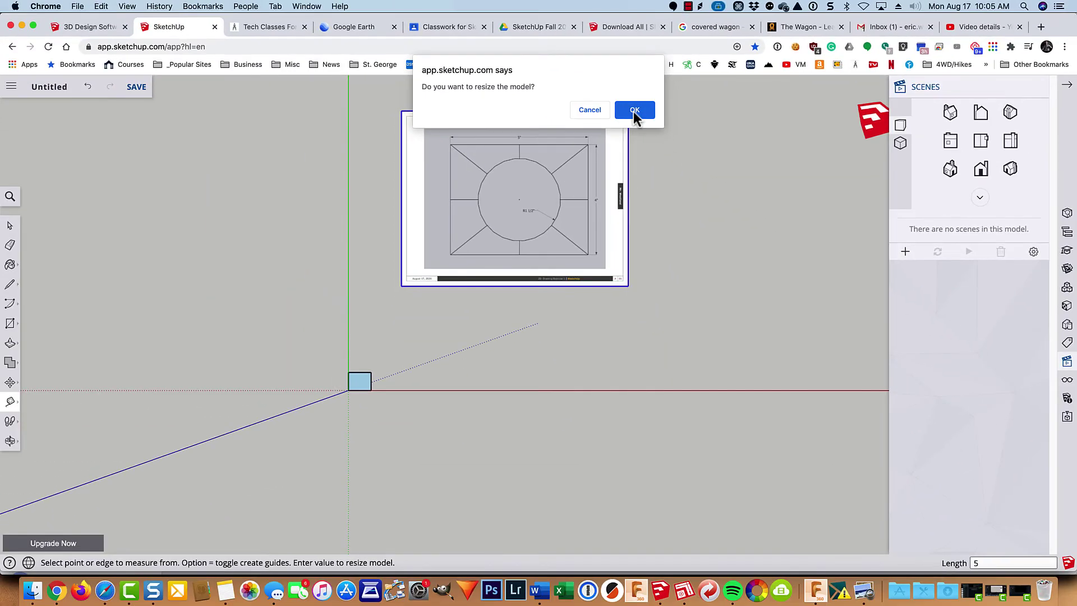
pyautogui.click(633, 110)
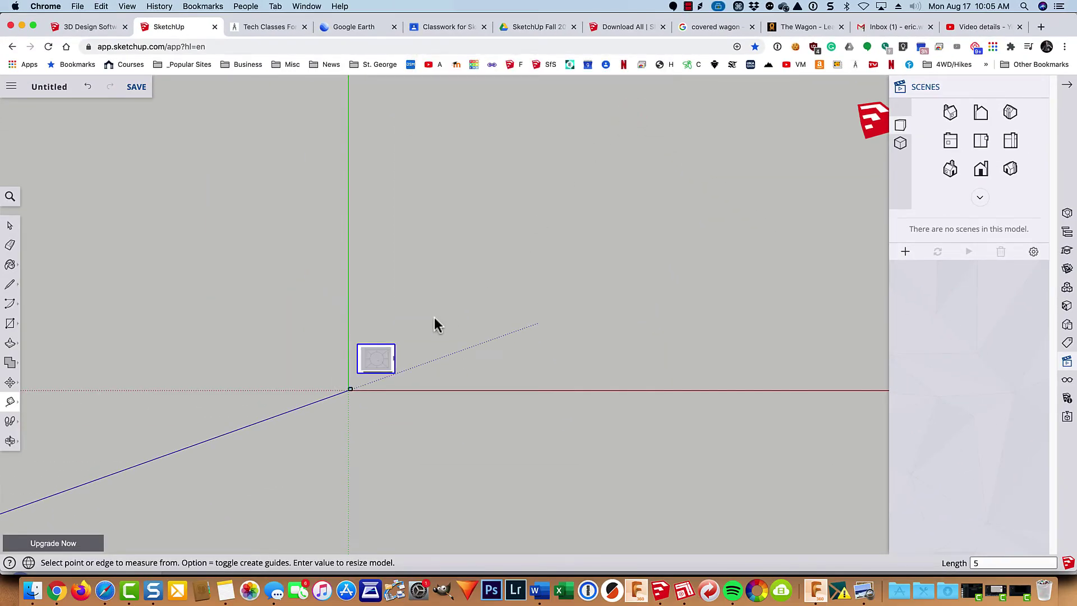
# Step: Zoom in on the origin, cancel the stray measurements and delete the small blue square
pyautogui.scroll(1, 338, 408)
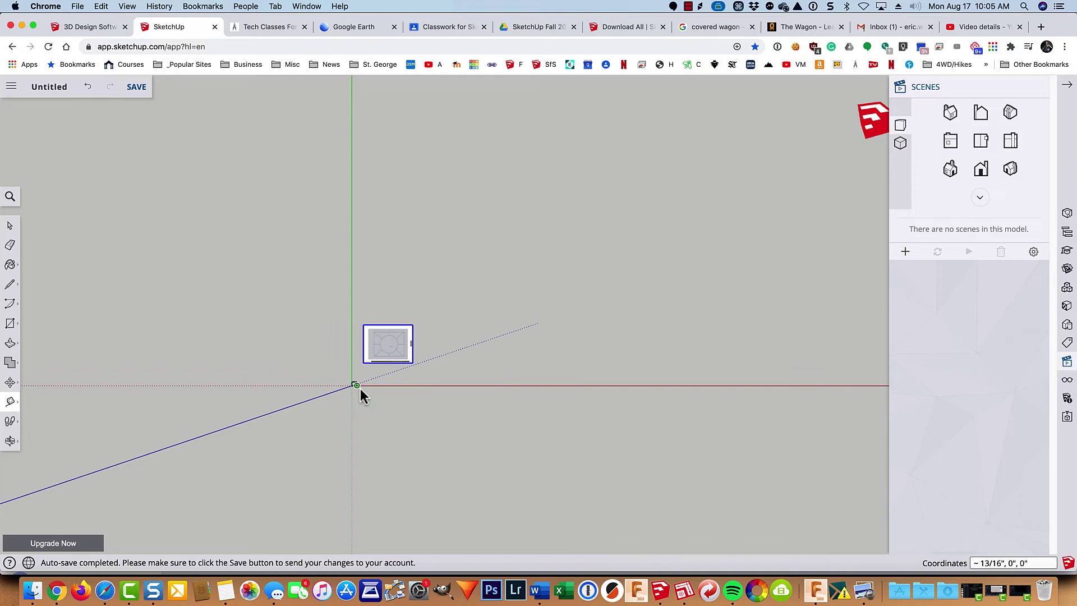
pyautogui.scroll(5, 357, 391)
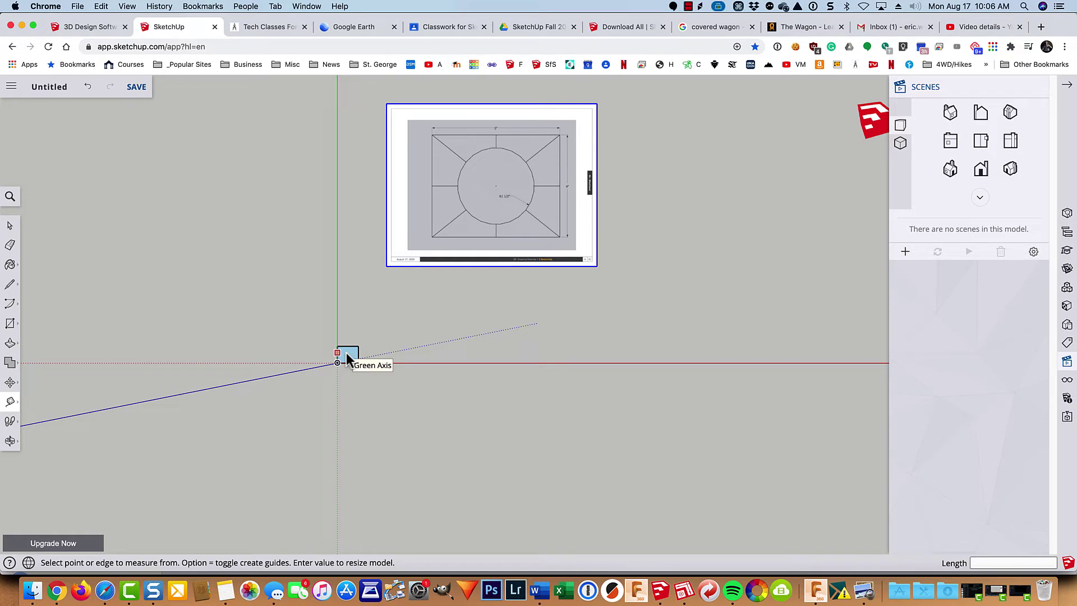
pyautogui.scroll(2, 346, 352)
pyautogui.press('t')
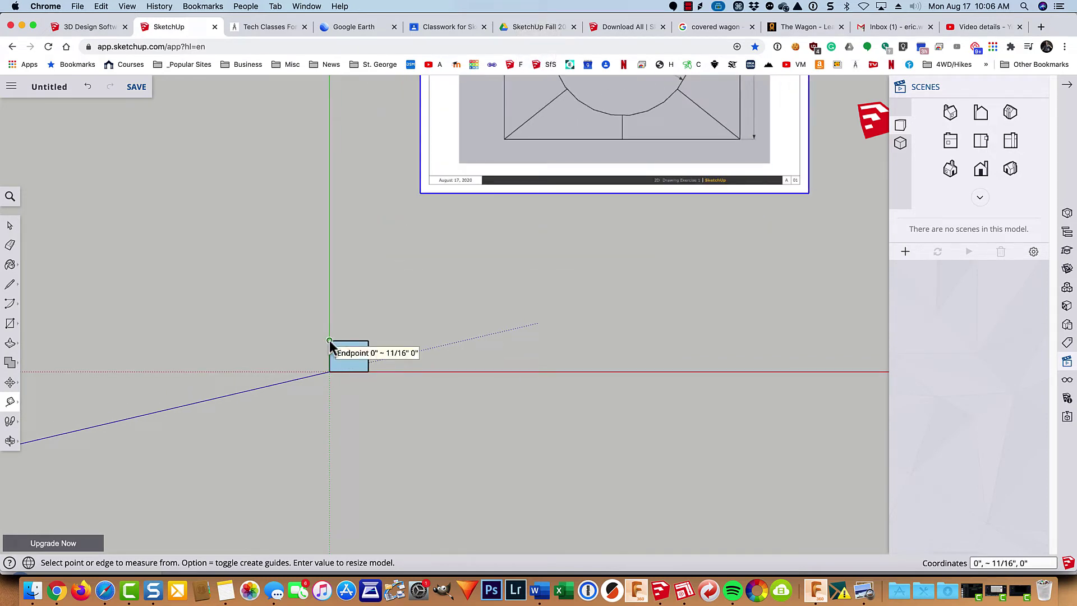
pyautogui.click(329, 340)
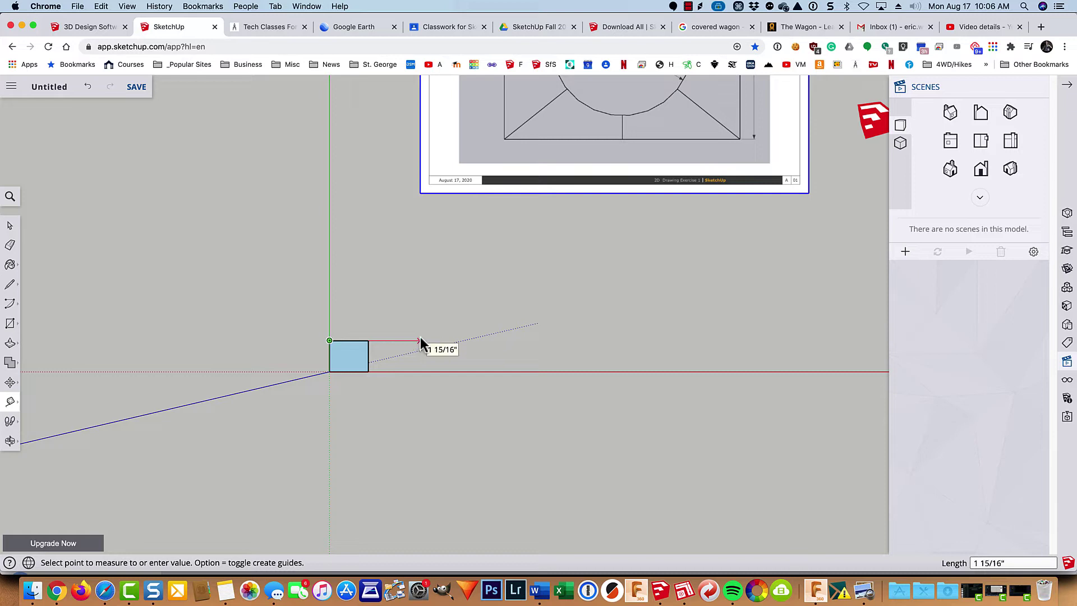
pyautogui.press('Escape')
pyautogui.click(429, 303)
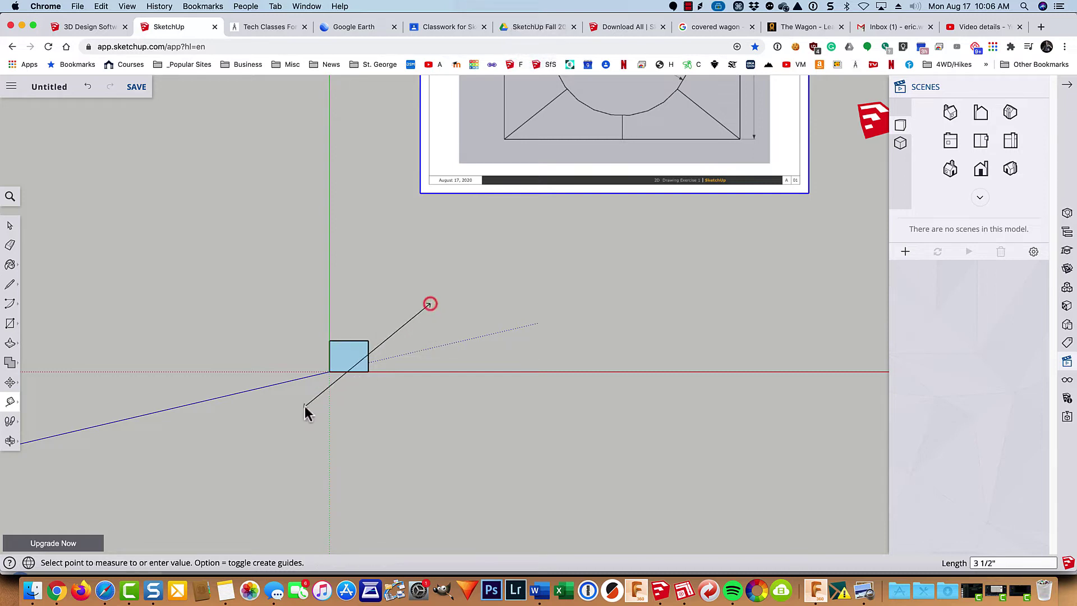
pyautogui.press('Escape')
pyautogui.press('space')
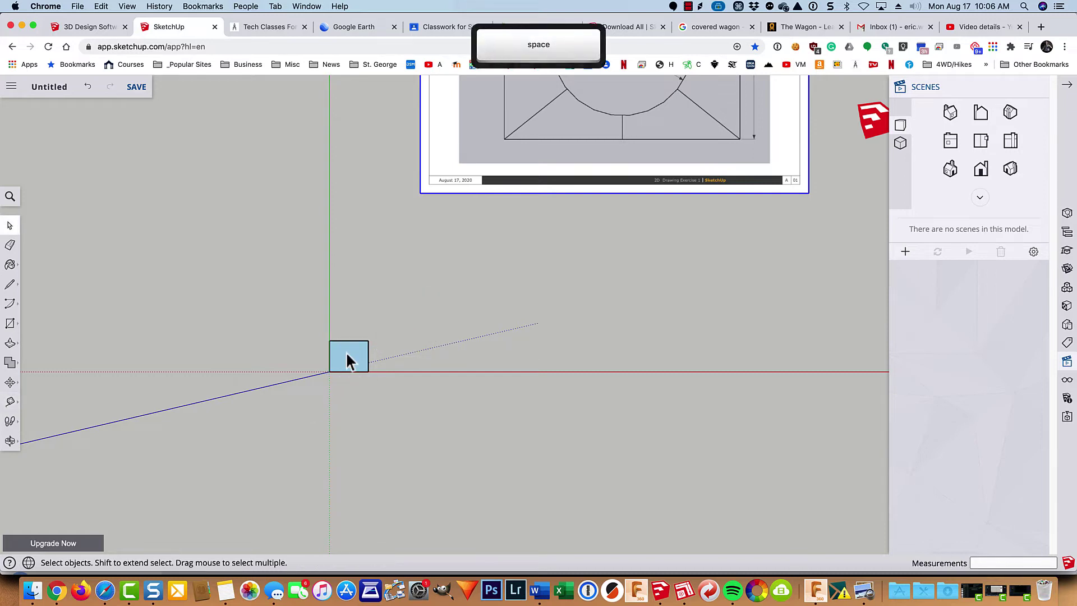
pyautogui.moveTo(392, 328); pyautogui.dragTo(306, 396)
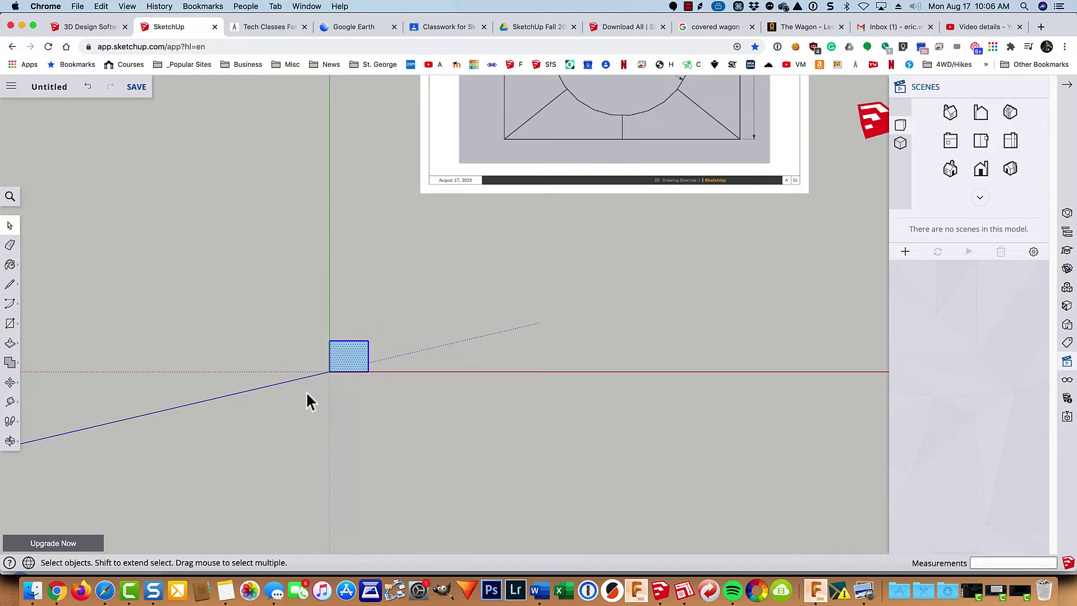
pyautogui.press('Delete')
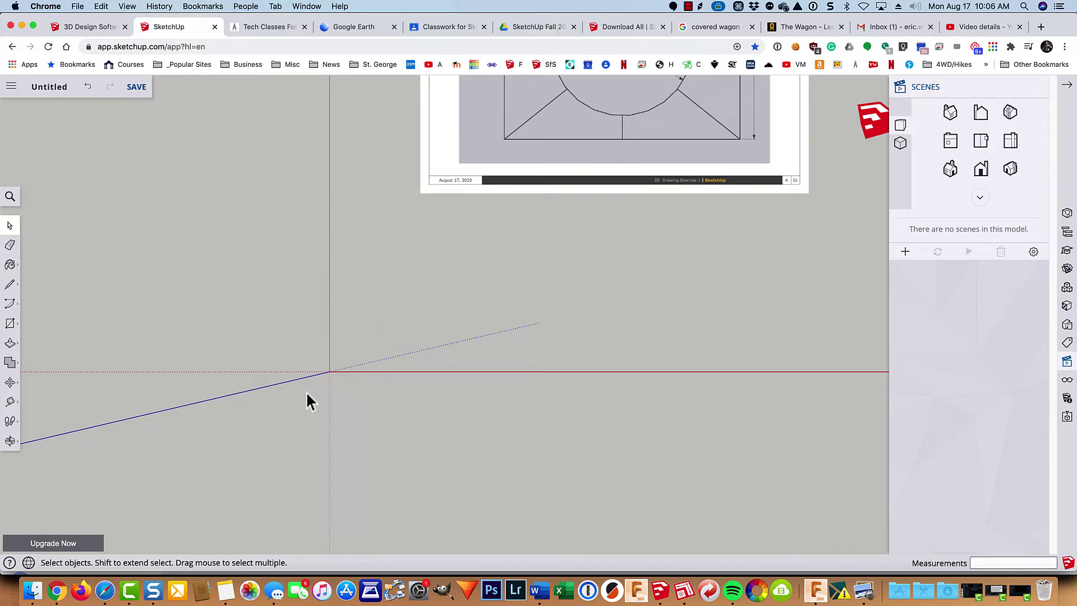
# Step: Draw a new 5,4 rectangle anchored at the origin below the reference drawing
pyautogui.press('r')
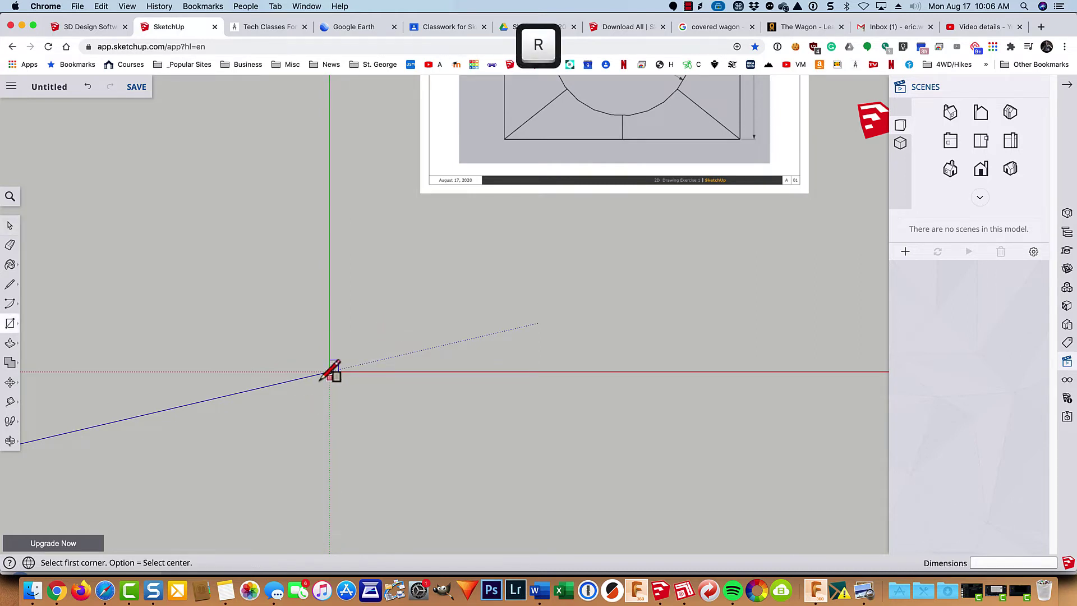
pyautogui.click(330, 371)
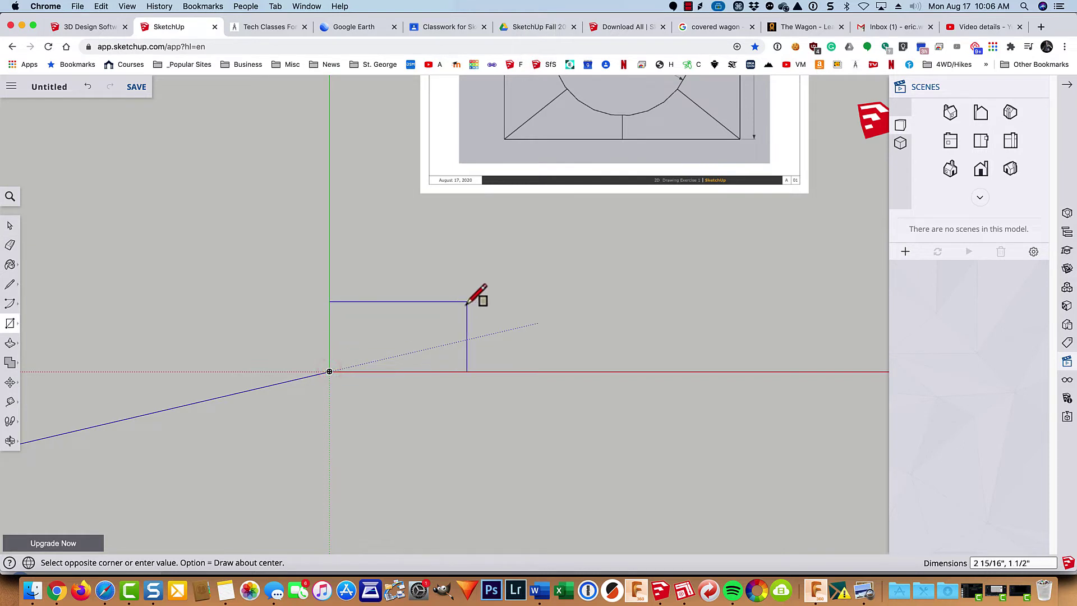
pyautogui.write('5,4')
pyautogui.press('Return')
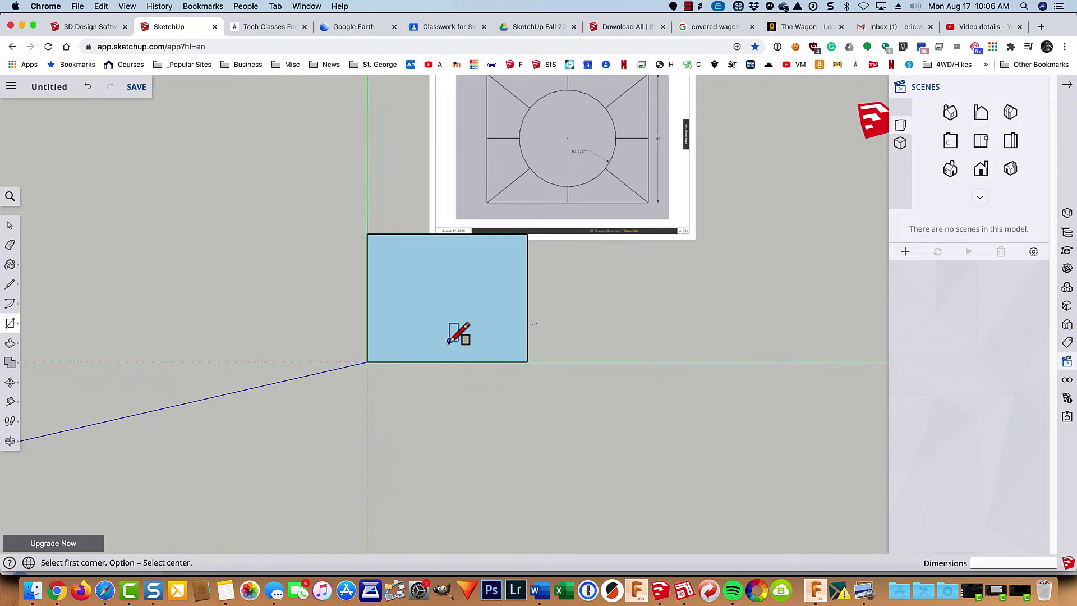
pyautogui.scroll(-2, 448, 341)
pyautogui.press('space')
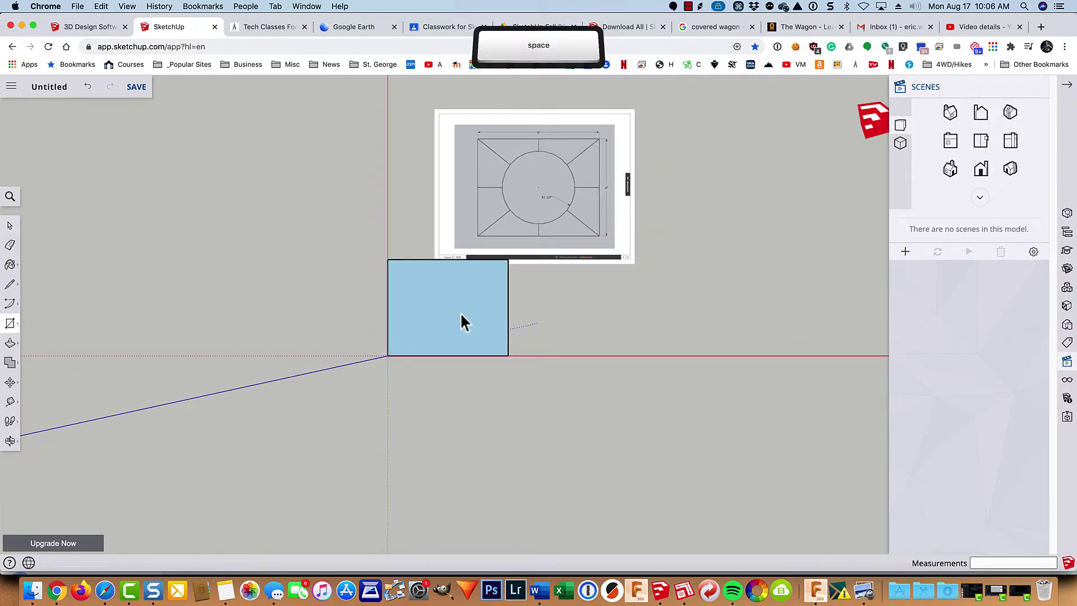
# Step: Move the reference image by its lower-right corner to sit just above the rectangle, then zoom to fit
pyautogui.click(516, 226)
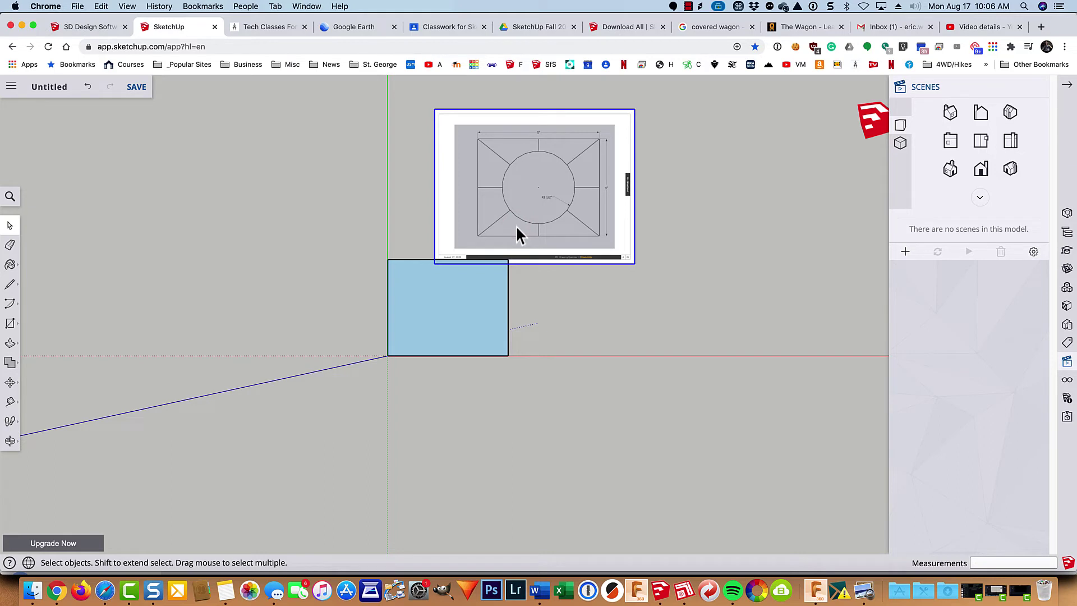
pyautogui.press('m')
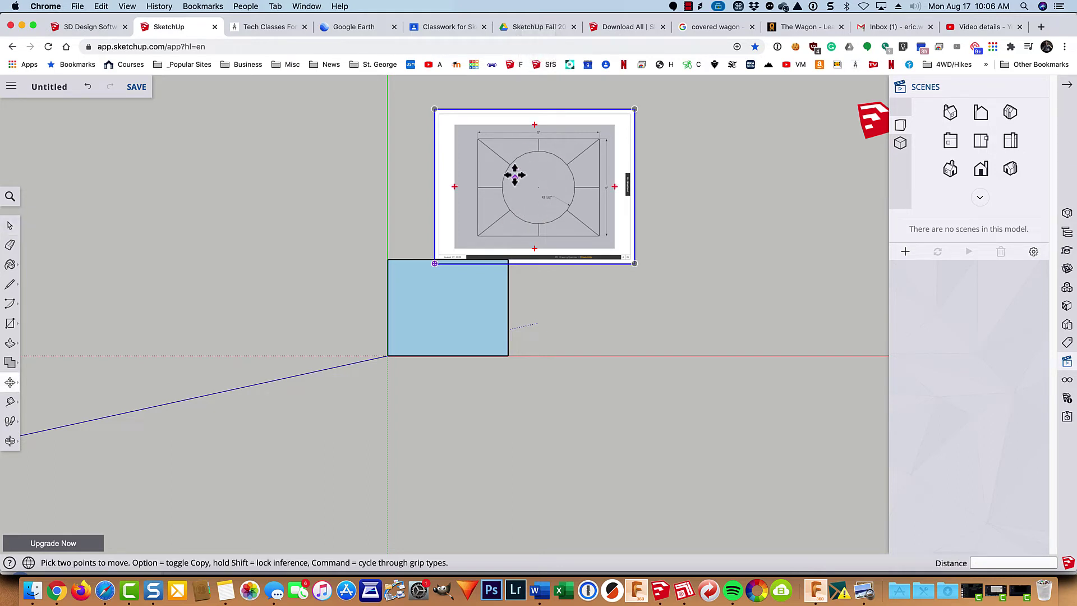
pyautogui.click(580, 232)
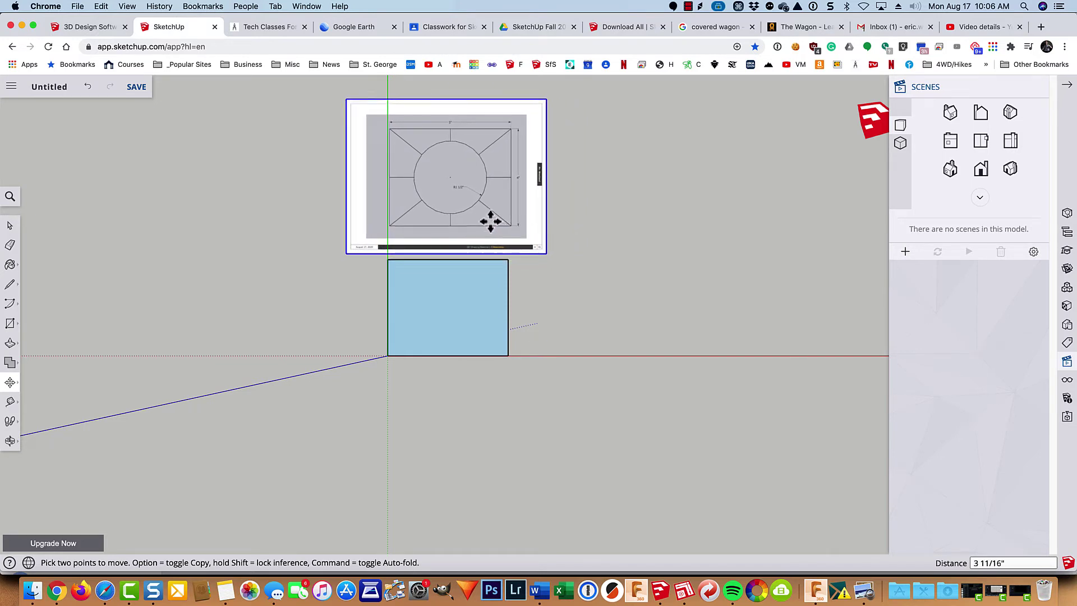
pyautogui.click(491, 221)
pyautogui.press('space')
pyautogui.click(577, 332)
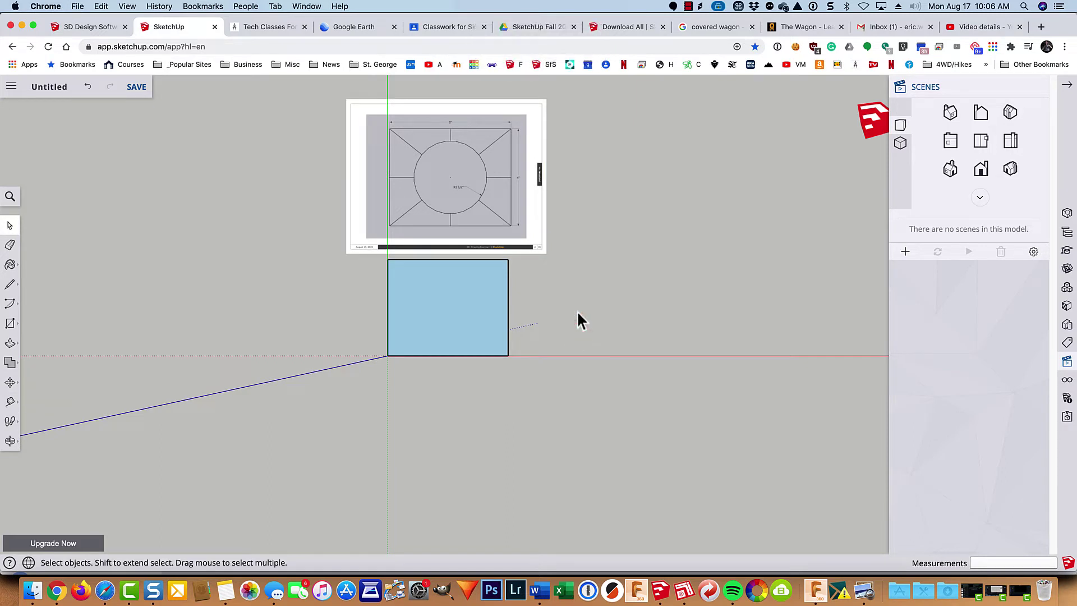
pyautogui.hotkey('shift', 'z')
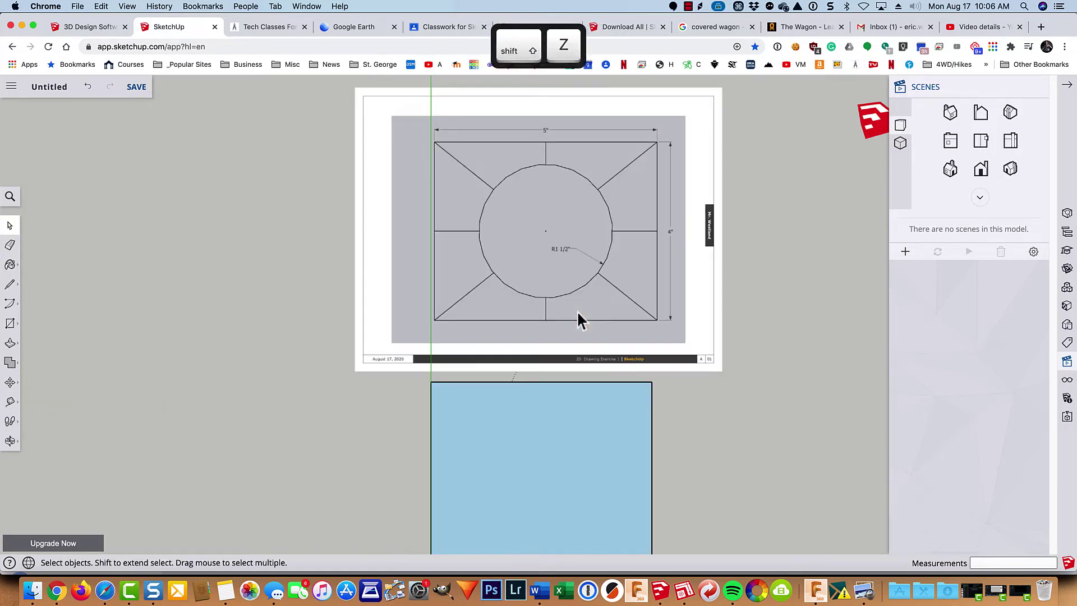
pyautogui.scroll(-1, 576, 310)
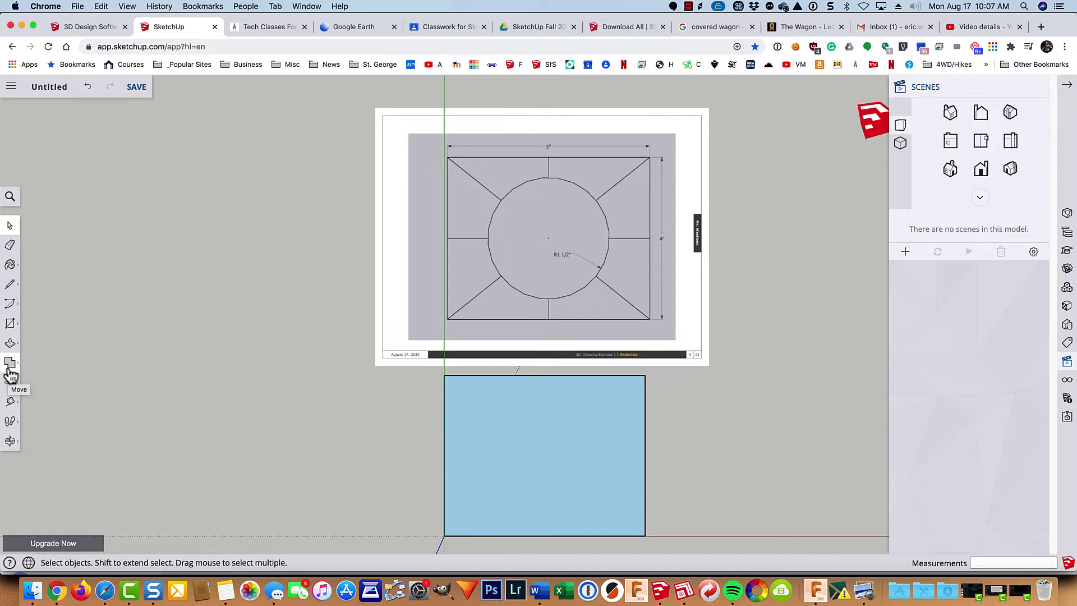
pyautogui.click(10, 401)
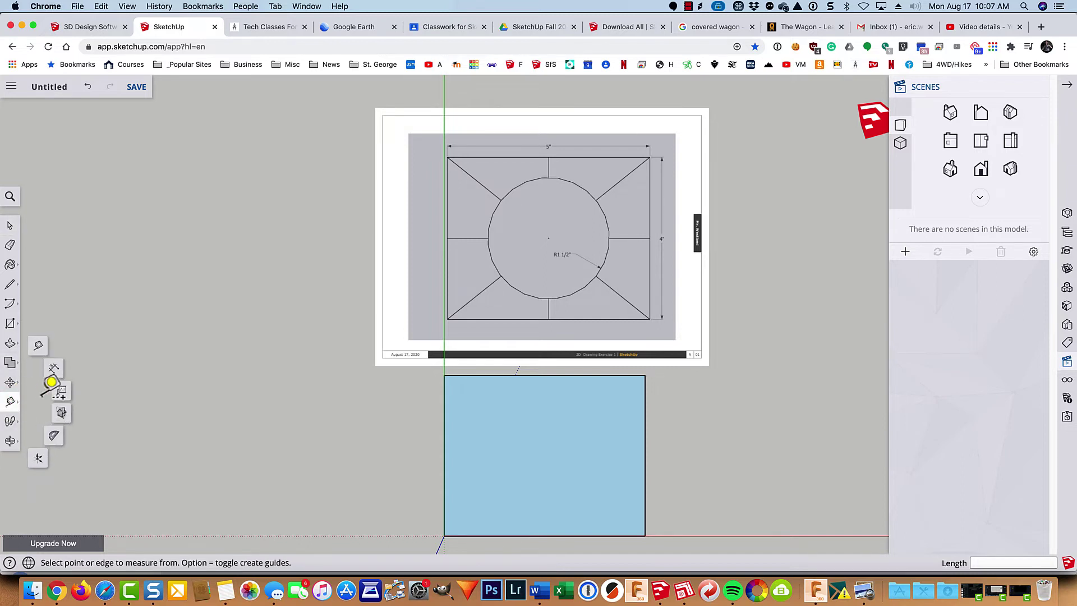
pyautogui.click(52, 370)
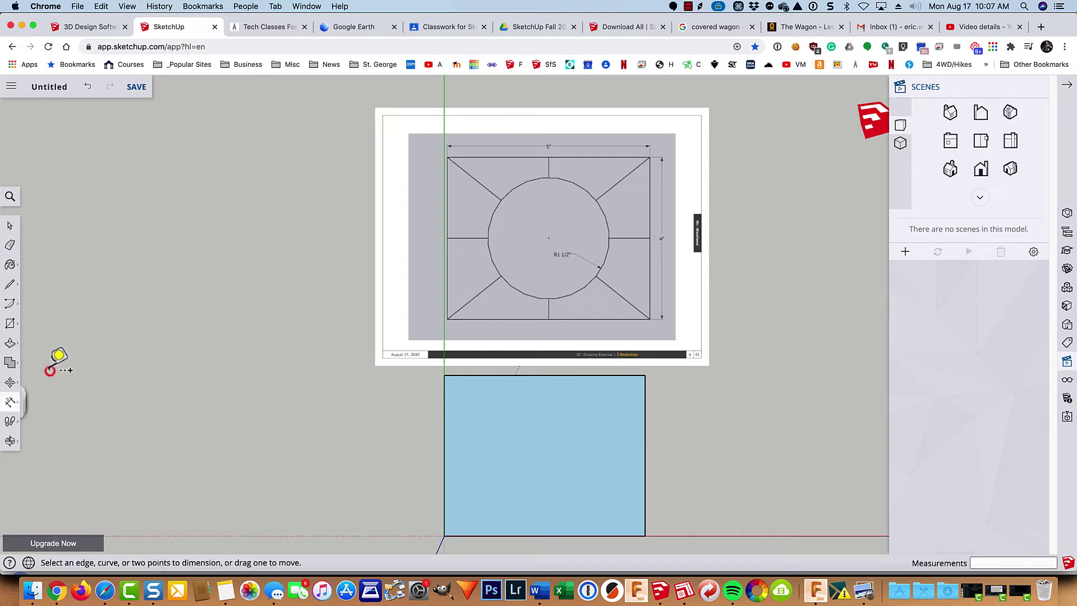
pyautogui.click(645, 416)
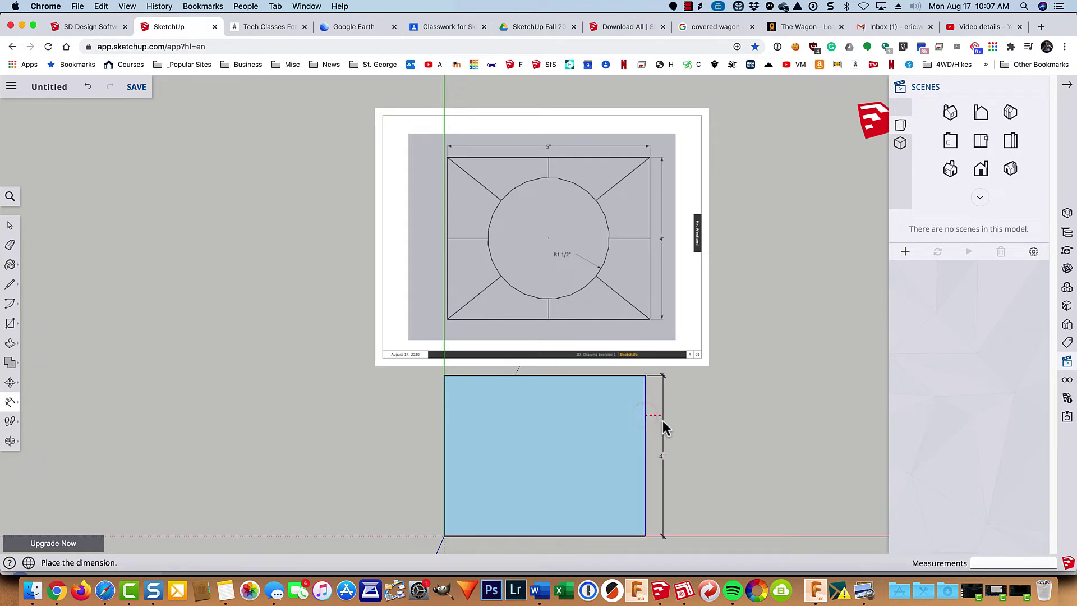
pyautogui.click(668, 427)
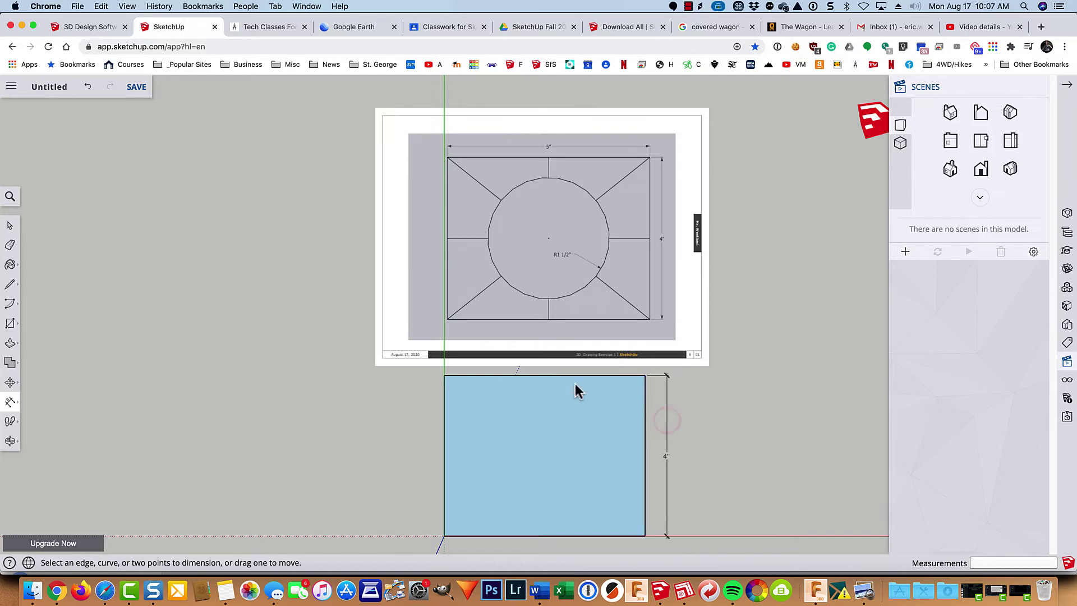
pyautogui.click(560, 375)
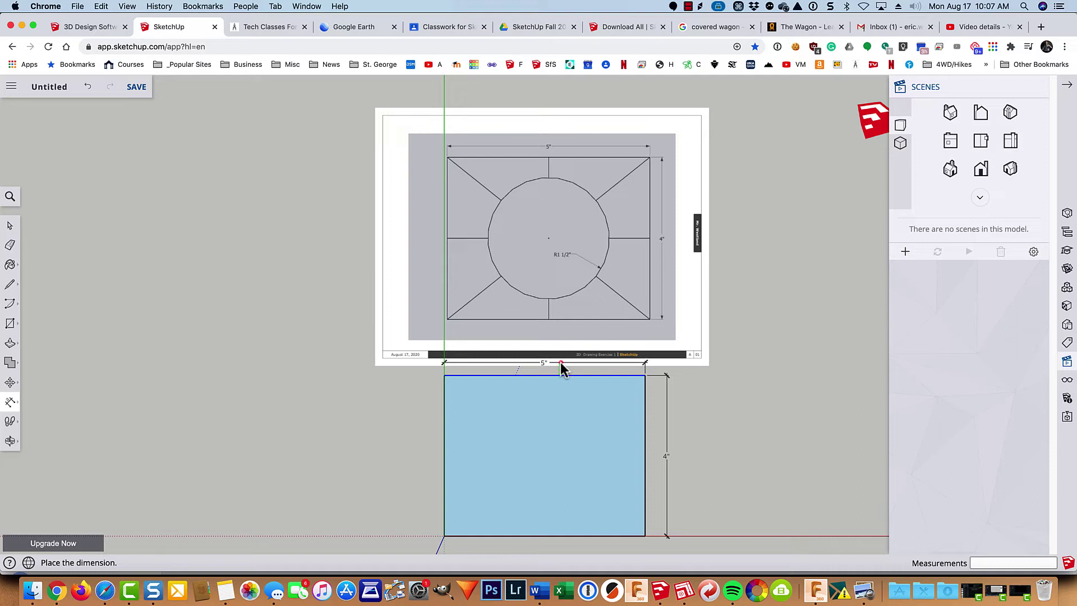
pyautogui.click(560, 361)
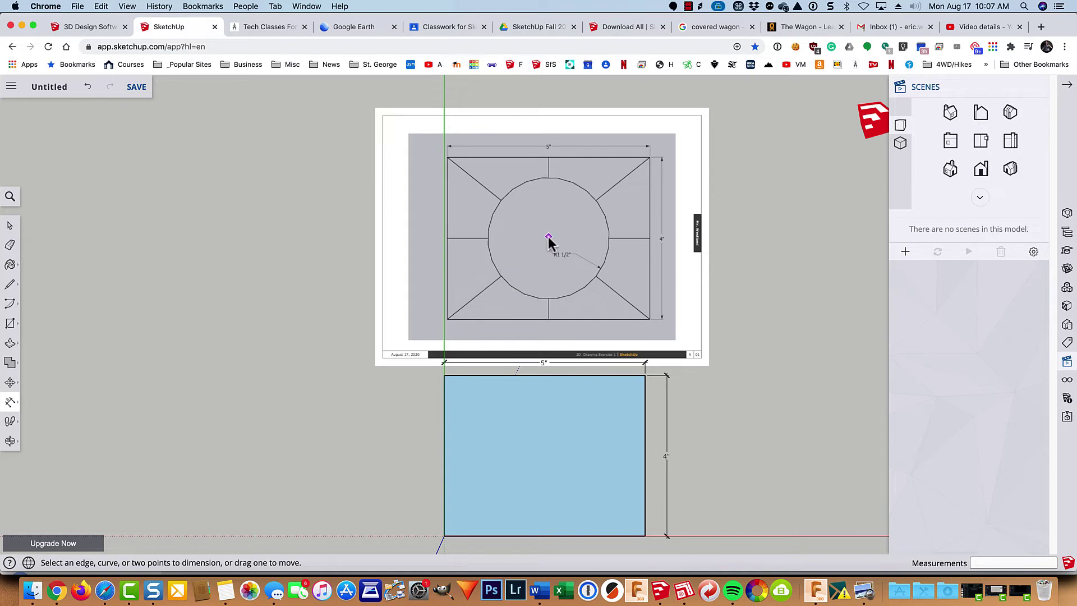
pyautogui.scroll(5, 567, 274)
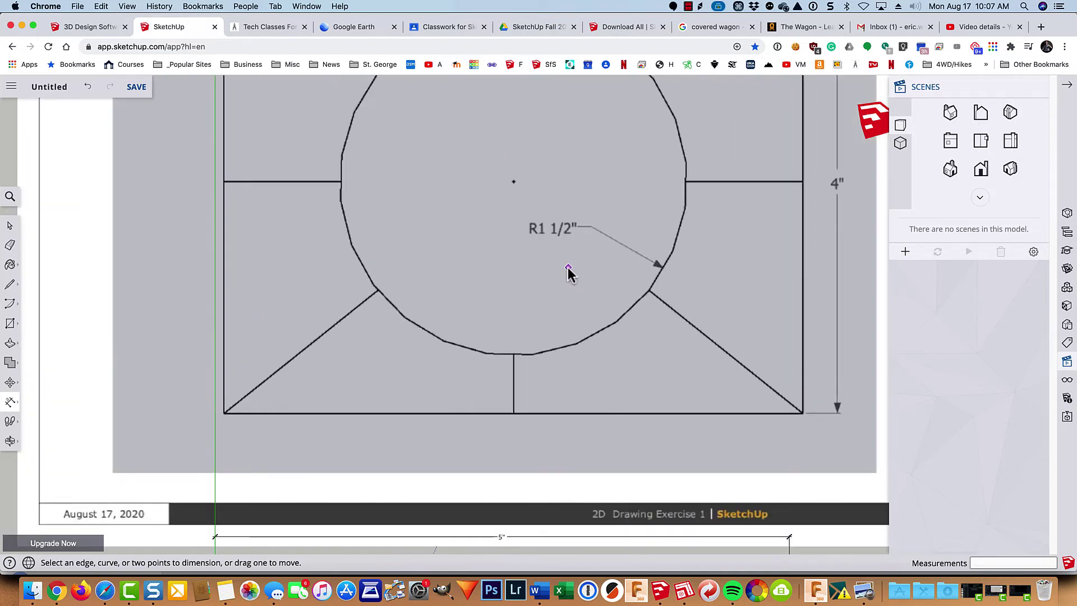
pyautogui.scroll(-5, 571, 282)
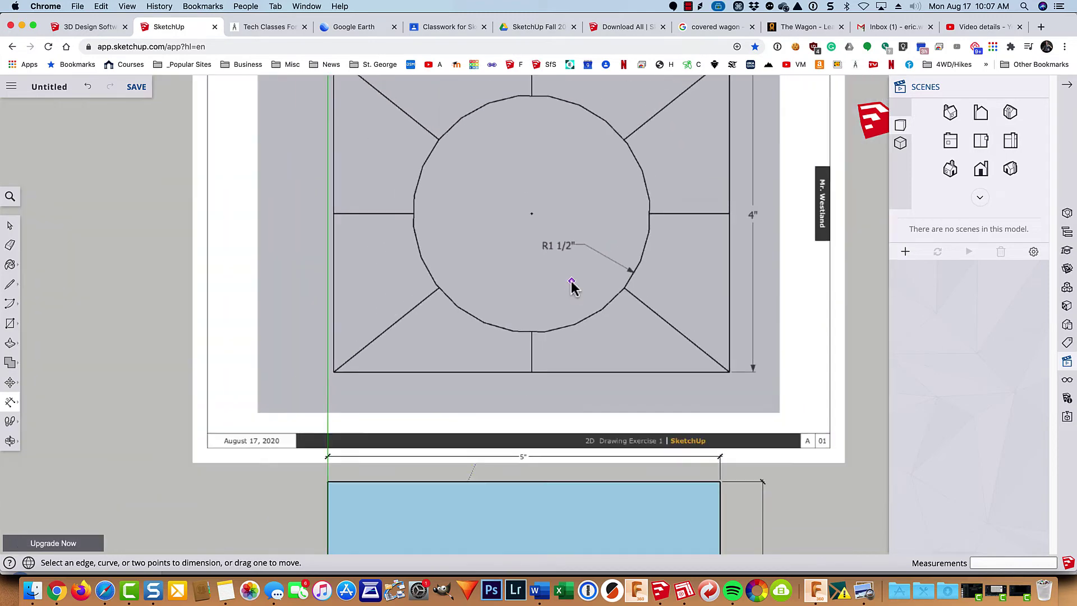
pyautogui.scroll(-2, 571, 282)
pyautogui.scroll(2, 571, 283)
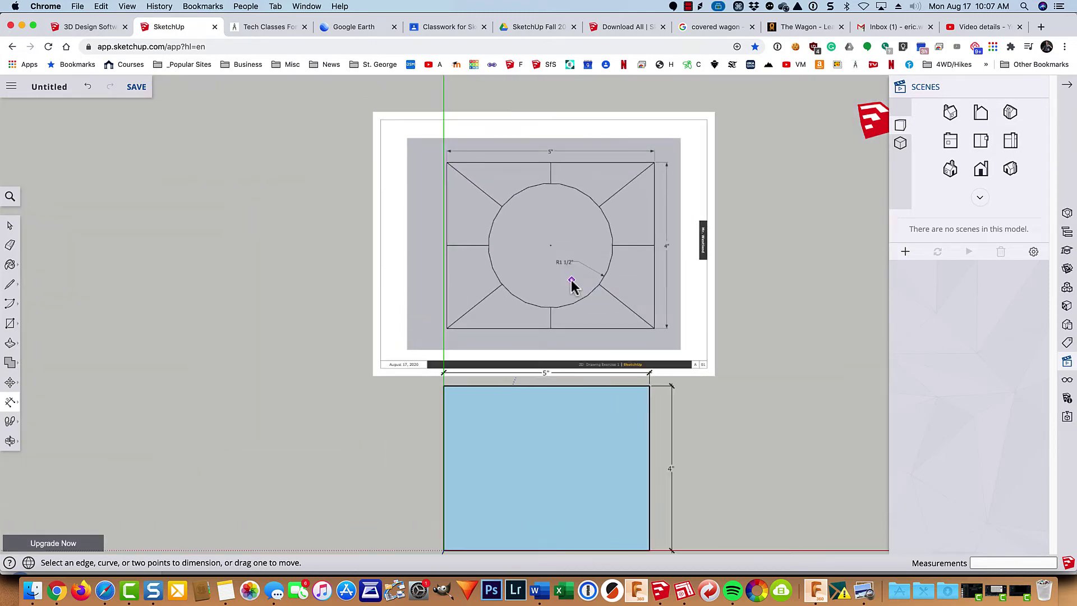
pyautogui.scroll(-2, 571, 282)
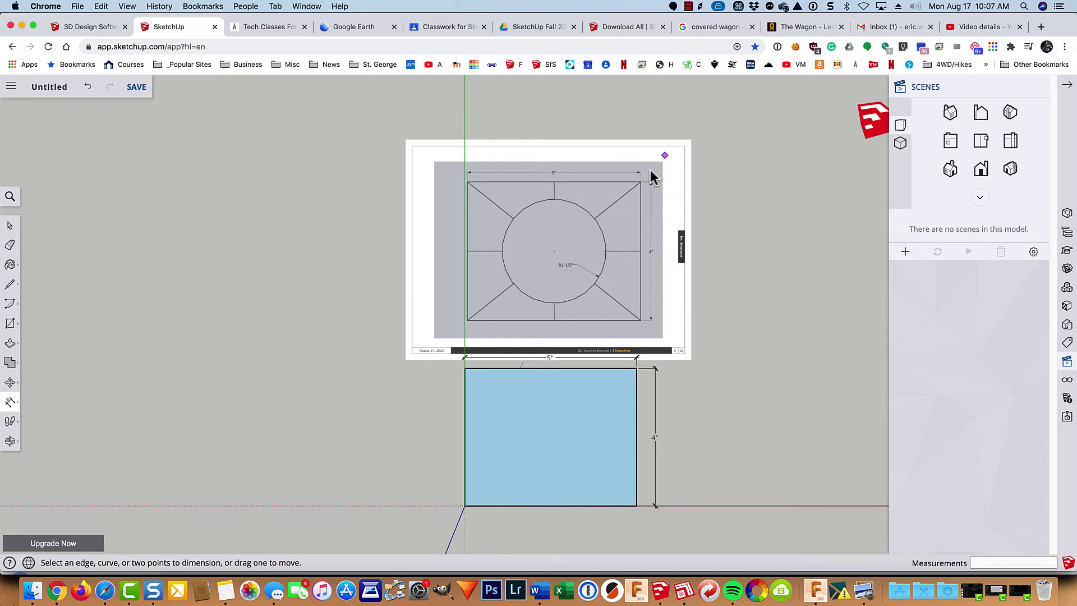
# Step: Draw both corner-to-corner diagonals and the edge-midpoint horizontal and vertical lines across the 5 by 4 rectangle
pyautogui.press('l')
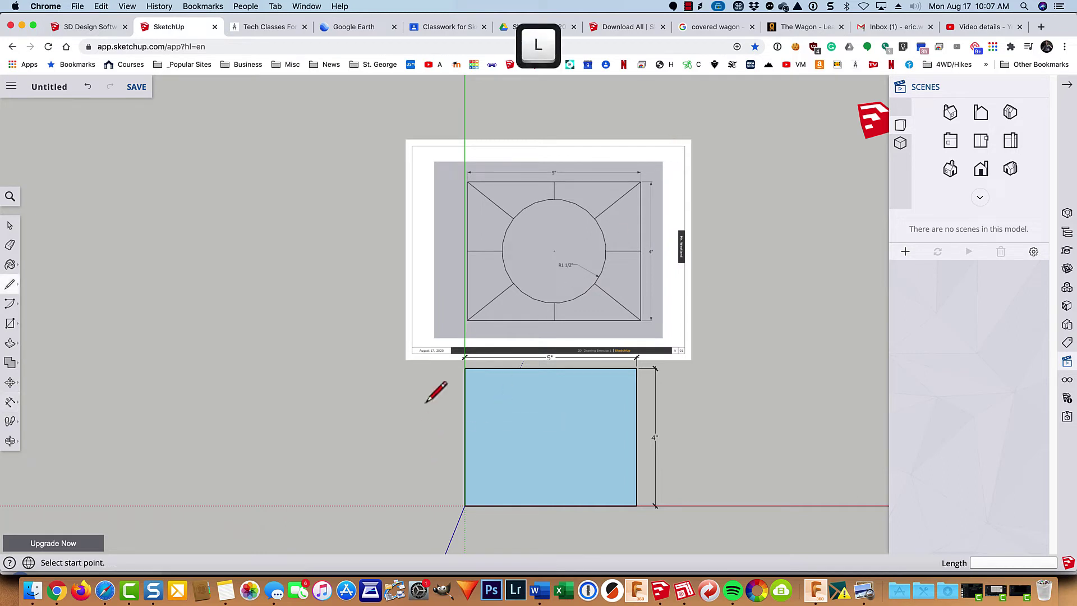
pyautogui.click(465, 506)
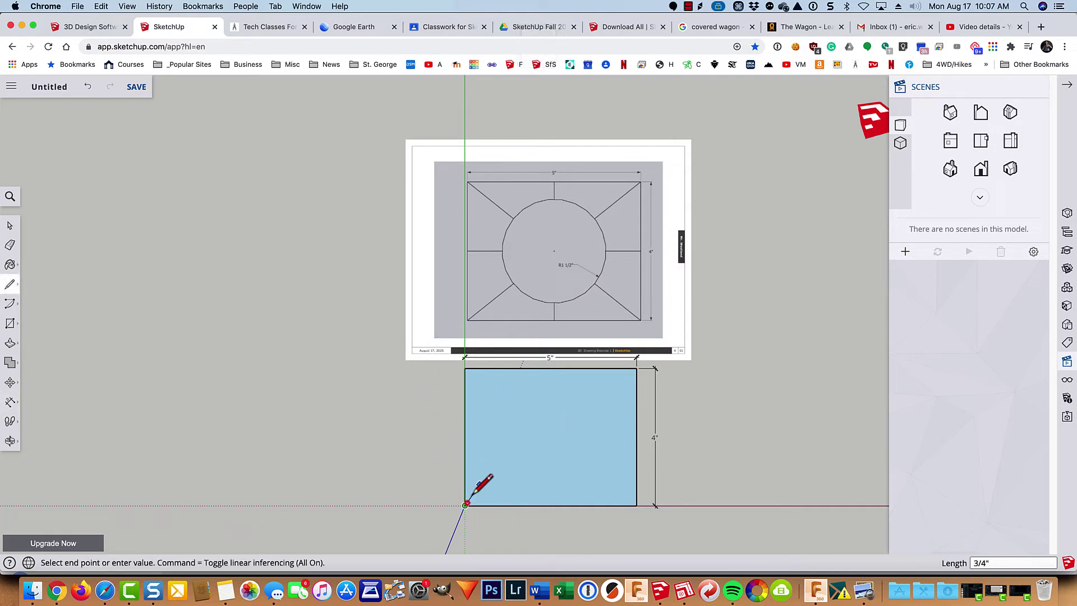
pyautogui.click(637, 368)
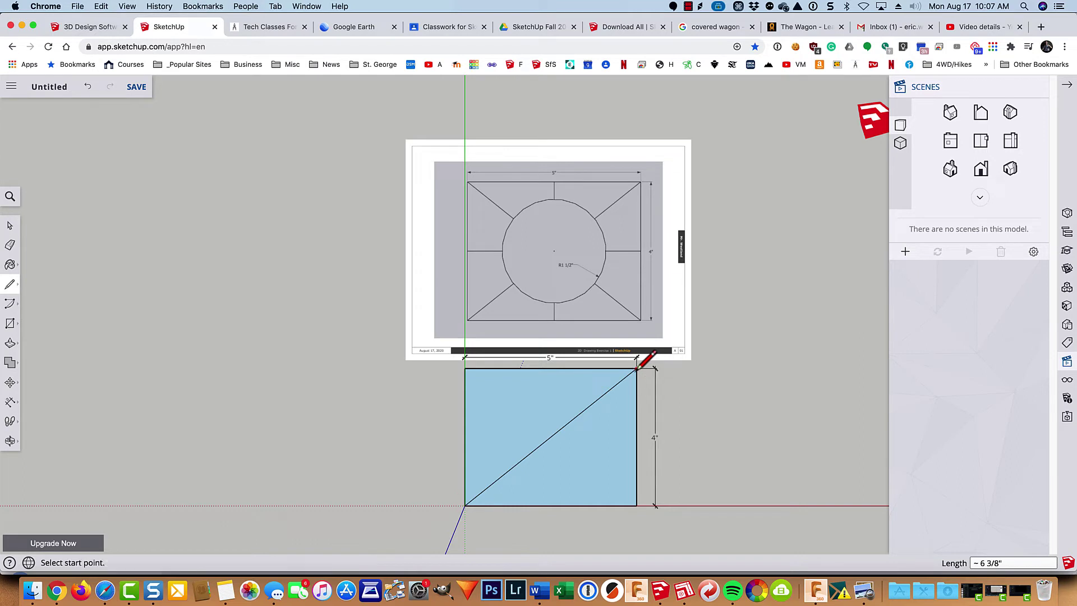
pyautogui.click(465, 368)
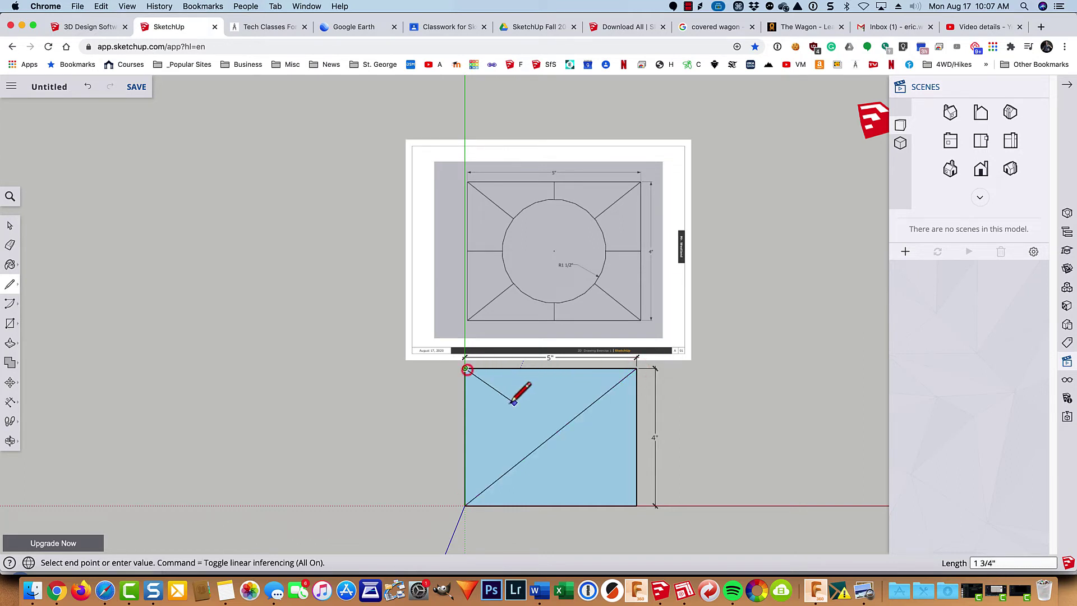
pyautogui.click(637, 504)
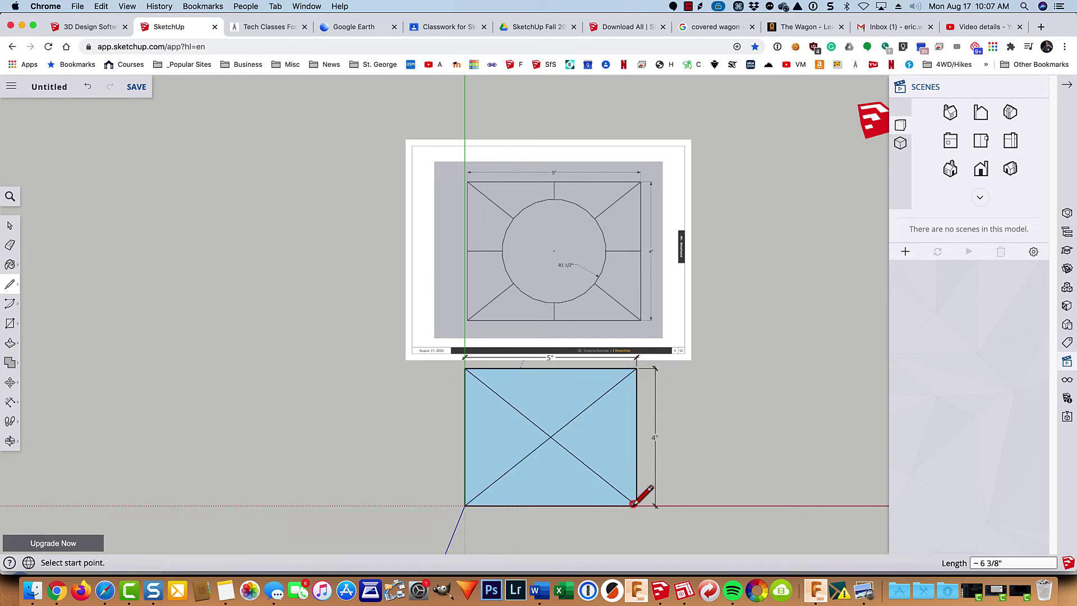
pyautogui.click(465, 436)
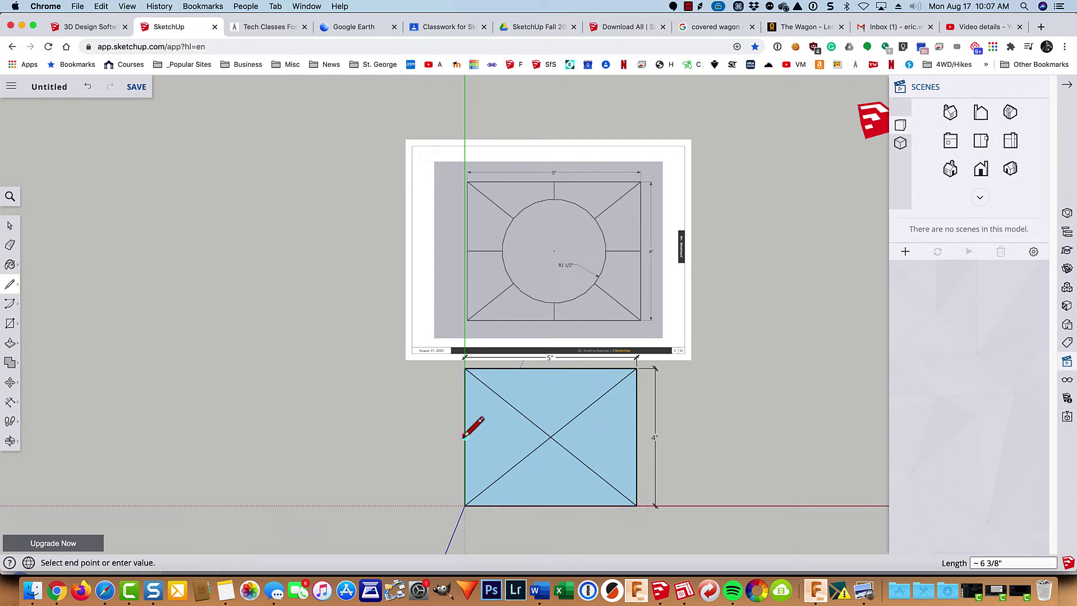
pyautogui.click(636, 436)
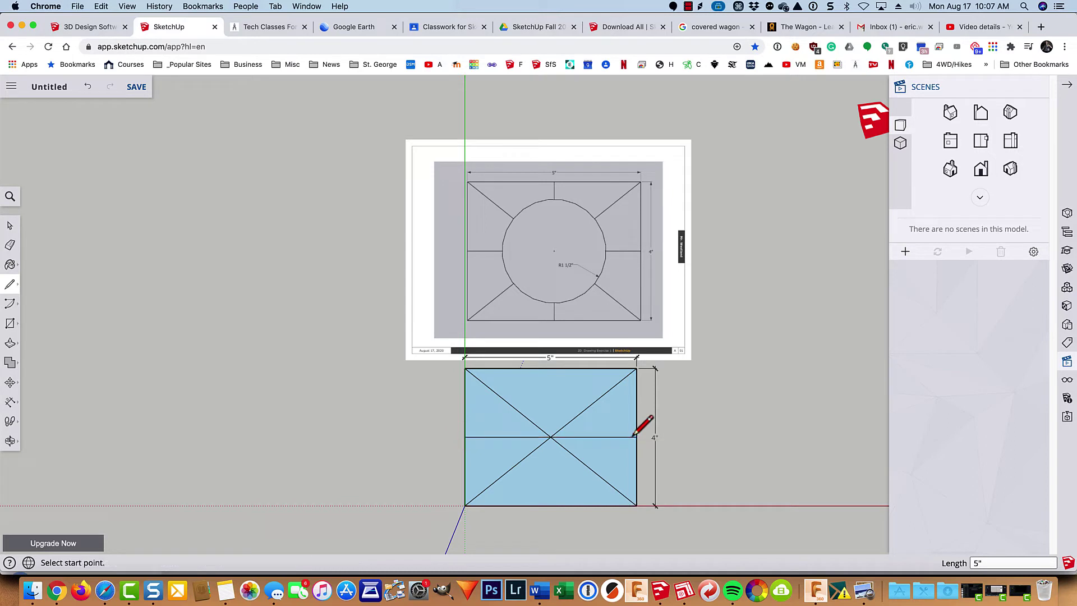
pyautogui.click(550, 368)
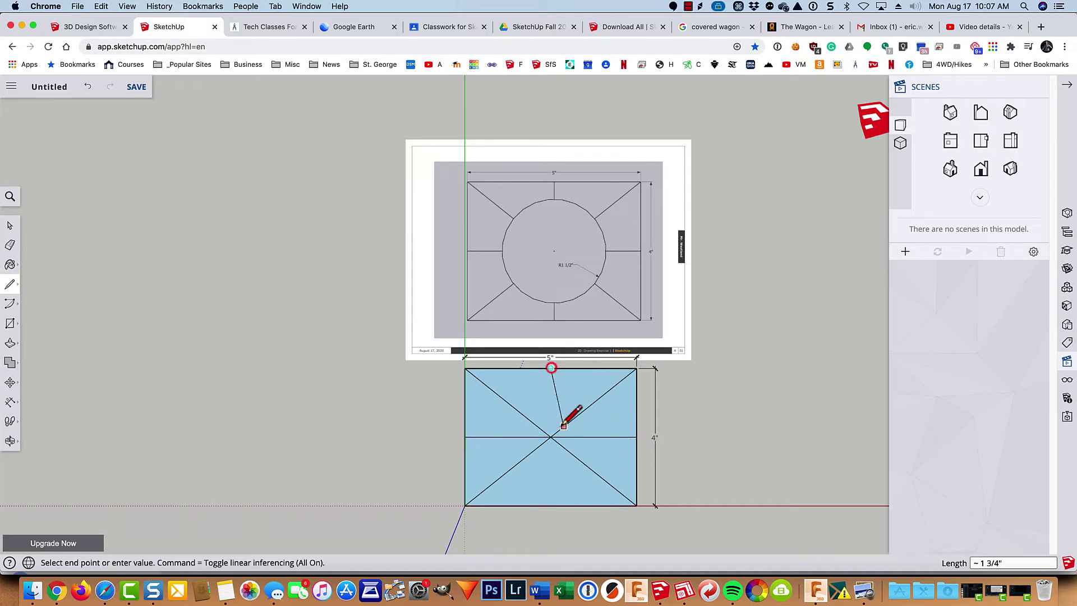
pyautogui.click(550, 505)
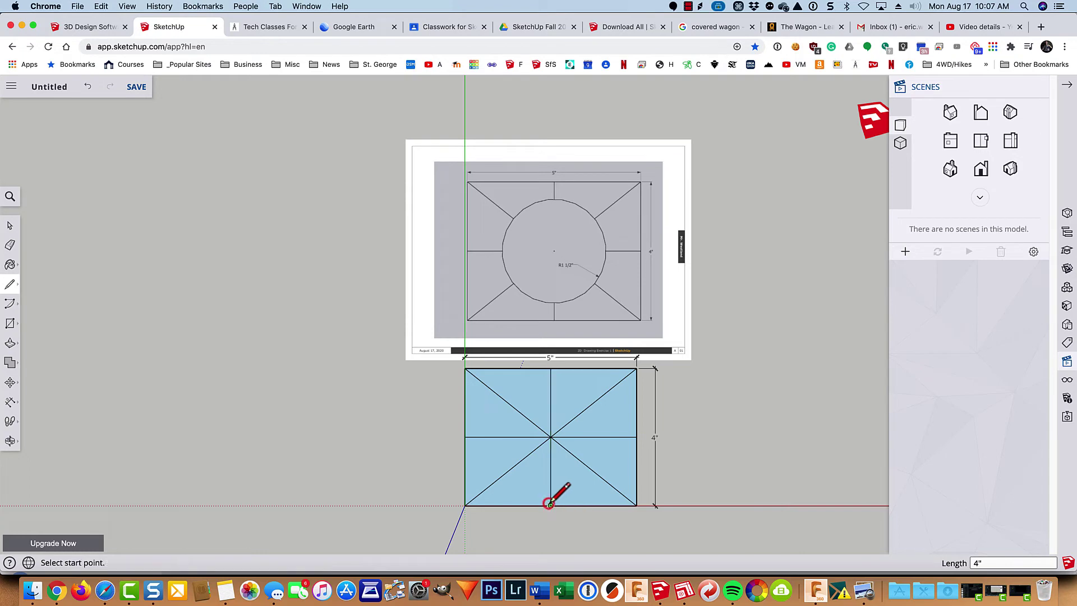
pyautogui.scroll(3, 553, 504)
pyautogui.scroll(4, 544, 510)
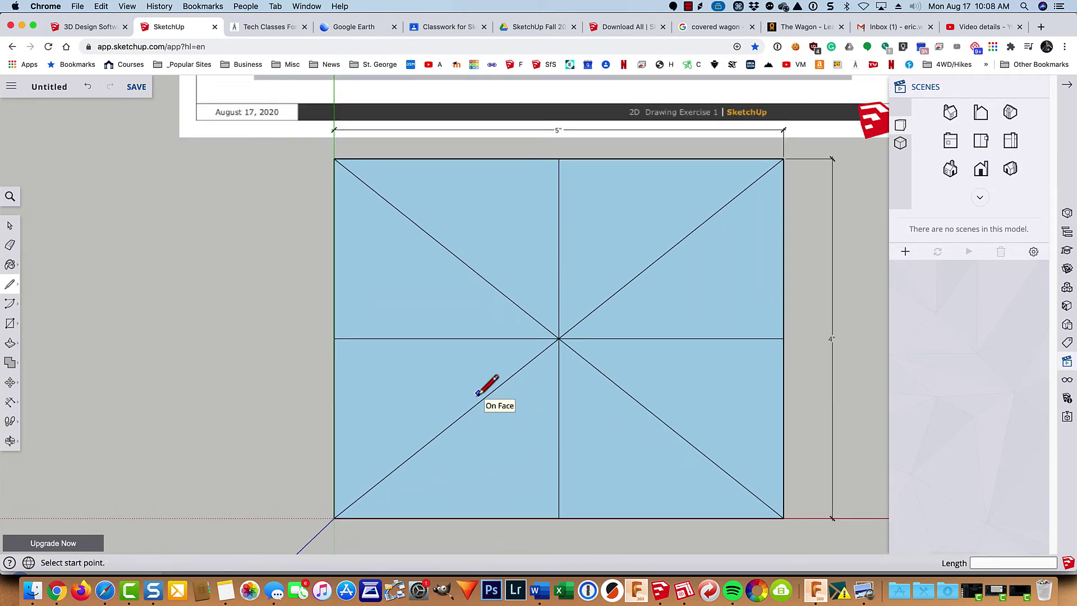
pyautogui.press('c')
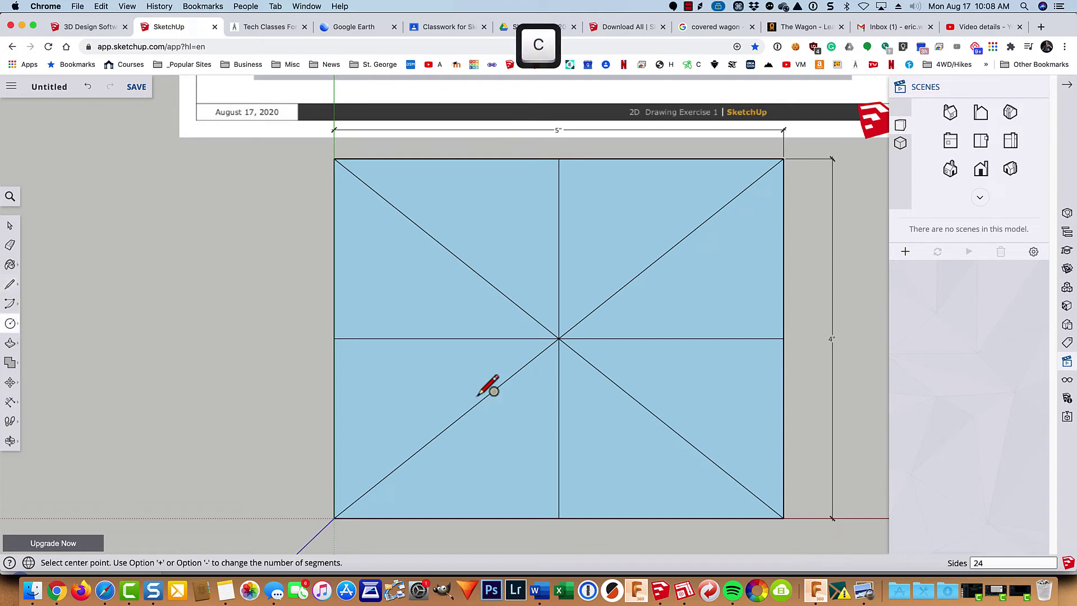
pyautogui.click(560, 338)
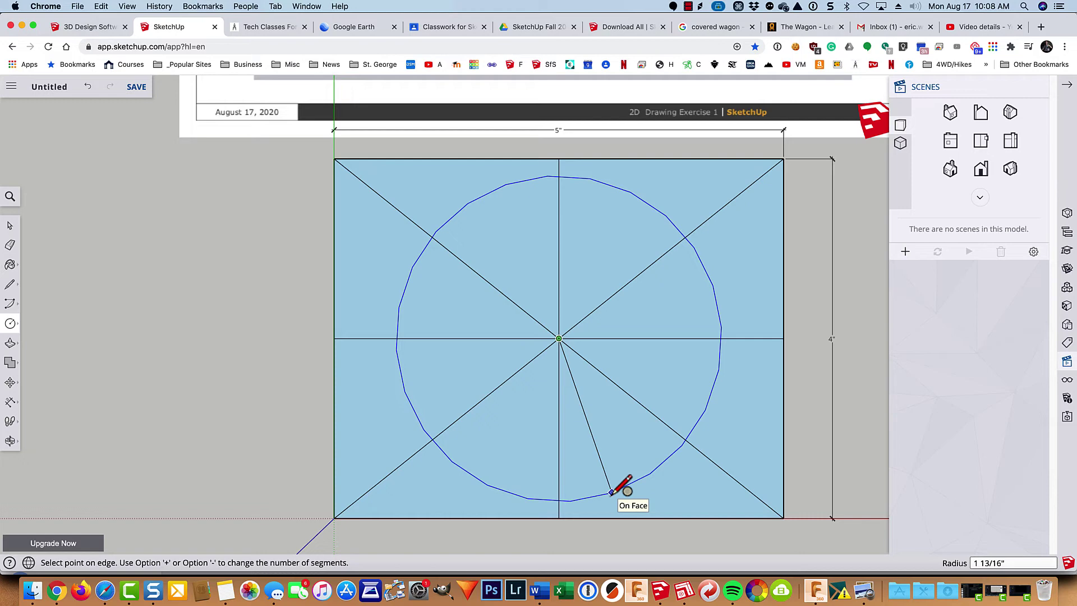
pyautogui.press('Escape')
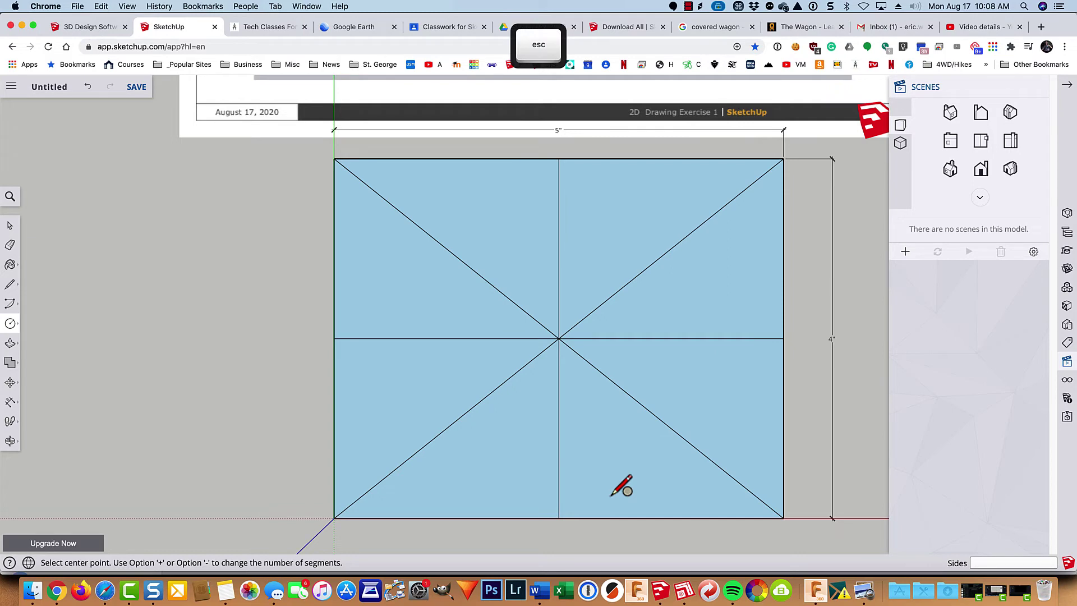
# Step: Draw a 100-sided circle of radius 1 1/2" centred on the rectangle's line intersection
pyautogui.press('c')
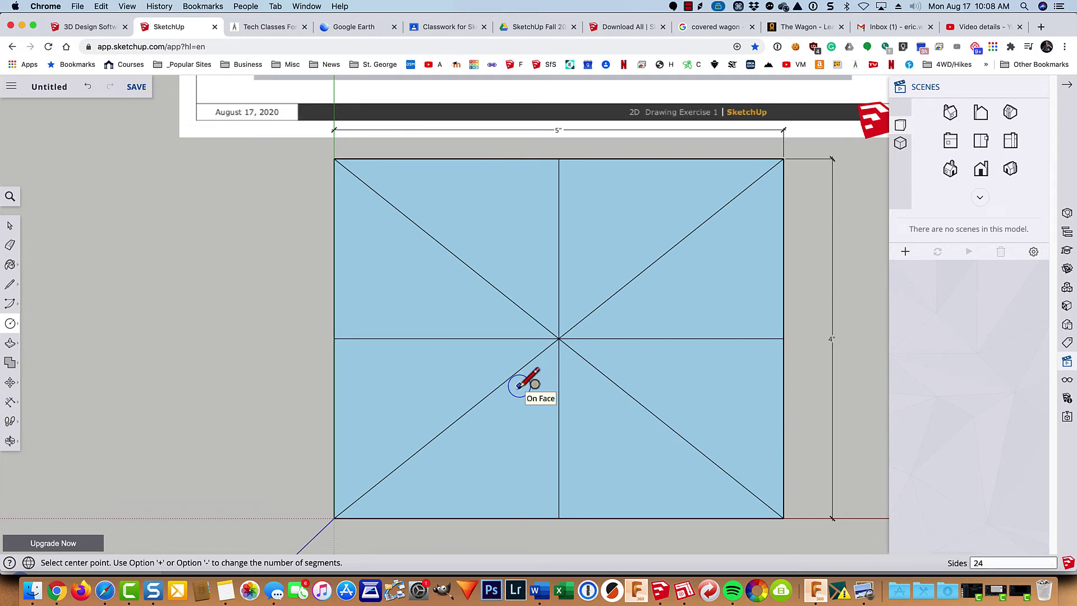
pyautogui.write('1')
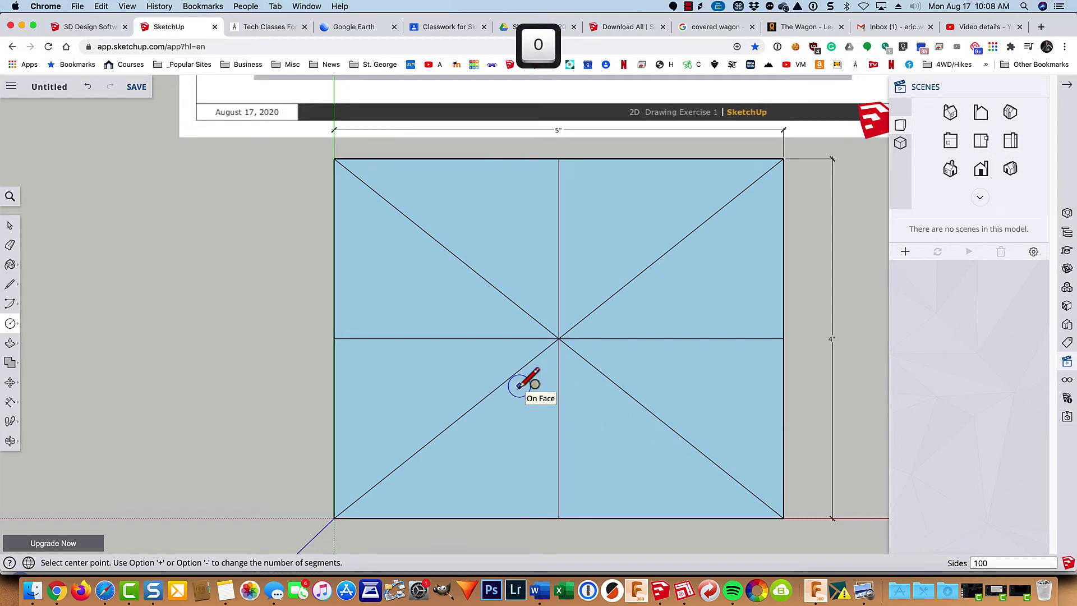
pyautogui.write('00')
pyautogui.press('Return')
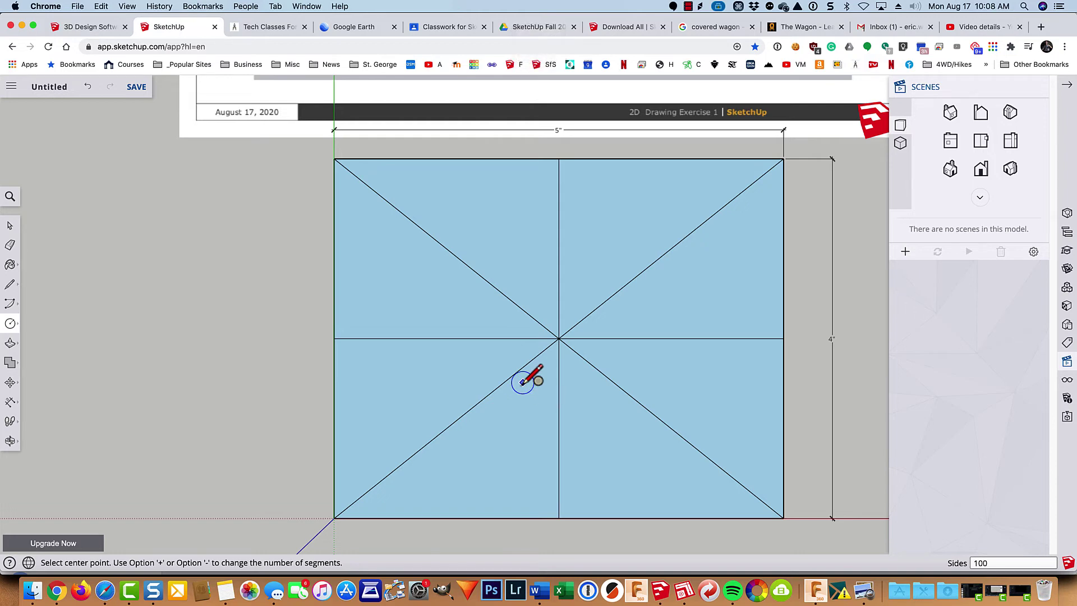
pyautogui.click(558, 338)
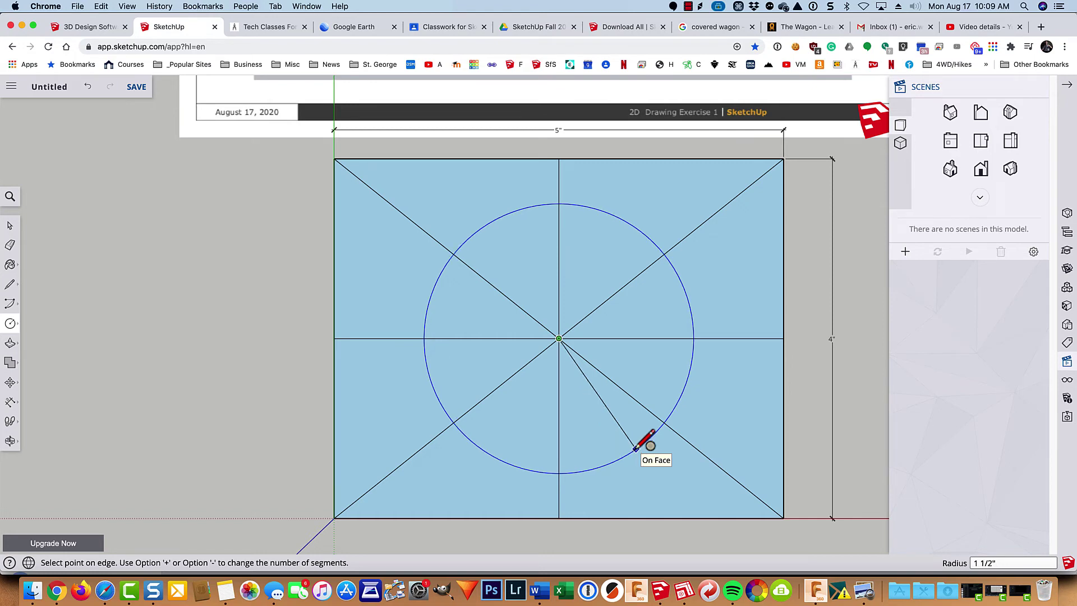
pyautogui.write('1 1')
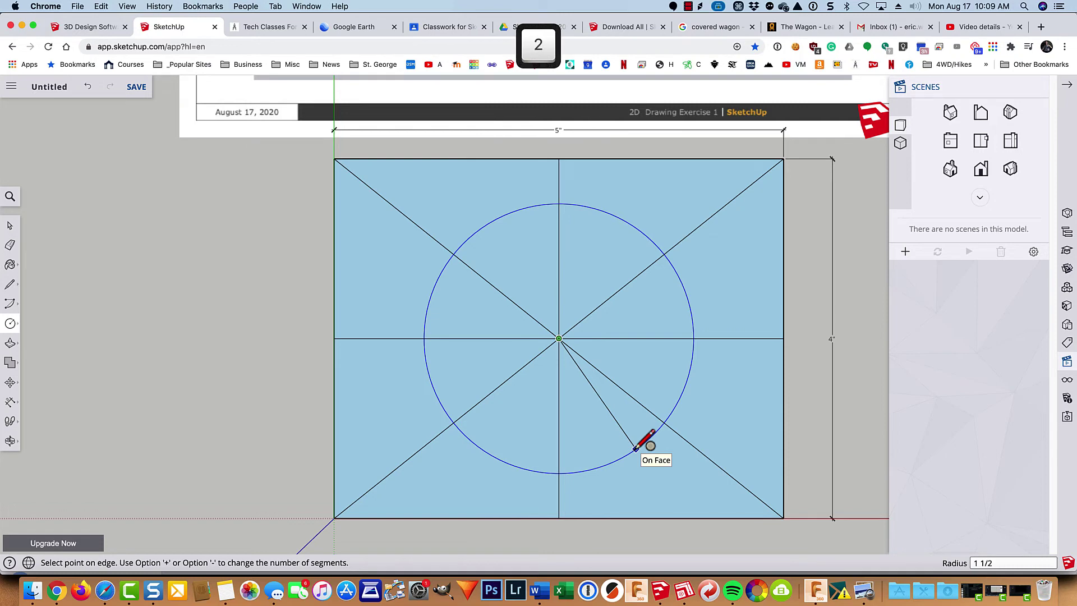
pyautogui.press('Return')
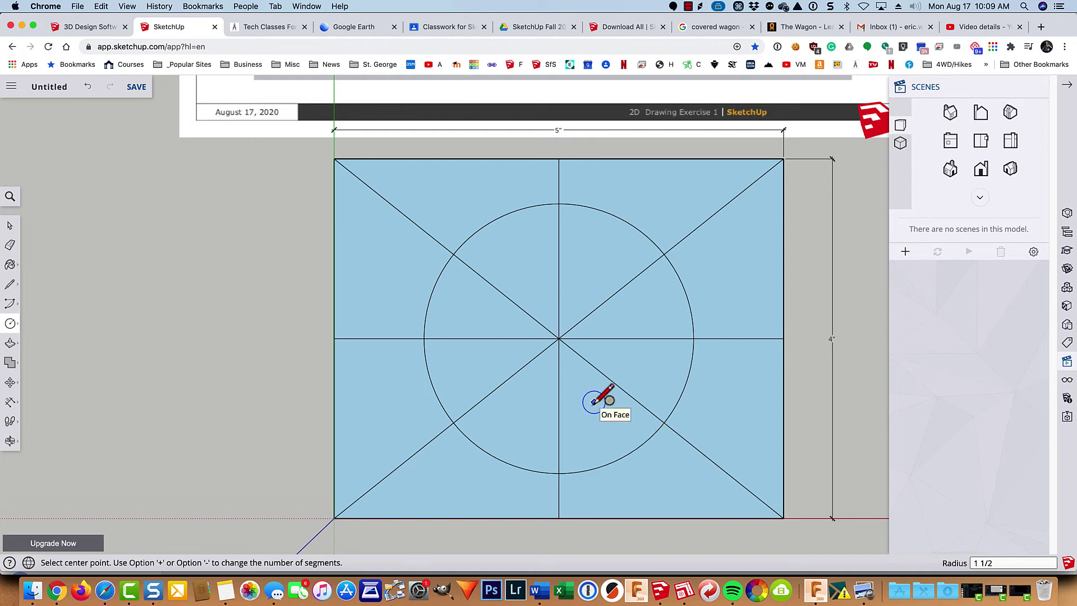
# Step: Erase the diagonal and midline segments lying inside the circle
pyautogui.press('e')
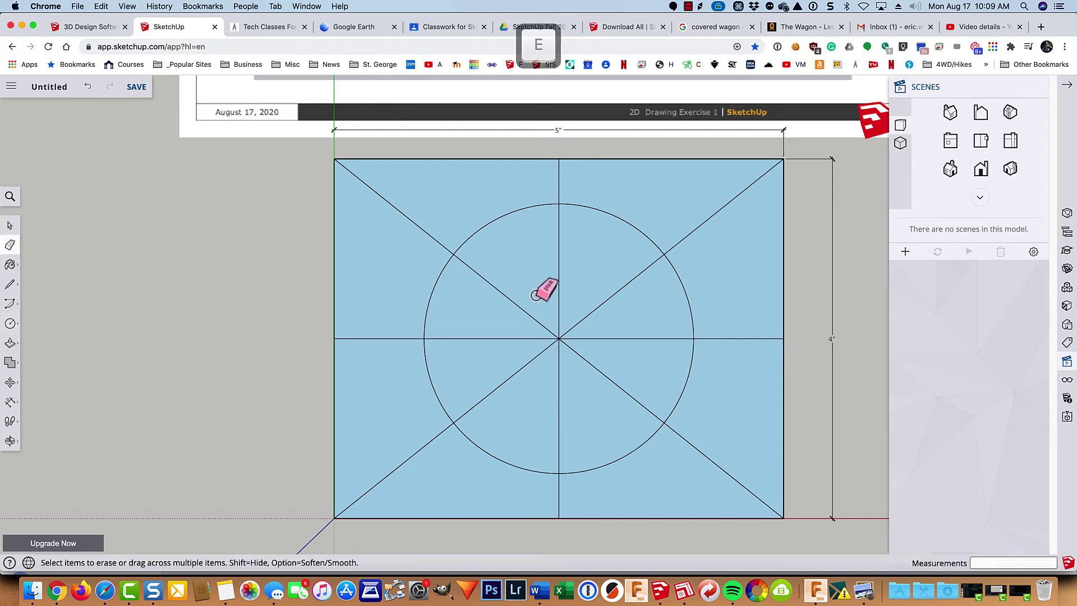
pyautogui.moveTo(512, 310)
pyautogui.mouseDown()
pyautogui.moveTo(496, 360)
pyautogui.moveTo(505, 388)
pyautogui.moveTo(530, 406)
pyautogui.moveTo(589, 406)
pyautogui.moveTo(618, 393)
pyautogui.moveTo(645, 355)
pyautogui.moveTo(645, 329)
pyautogui.moveTo(617, 291)
pyautogui.moveTo(578, 279)
pyautogui.moveTo(536, 289)
pyautogui.moveTo(523, 304)
pyautogui.moveTo(544, 288)
pyautogui.moveTo(561, 294)
pyautogui.moveTo(594, 356)
pyautogui.mouseUp()
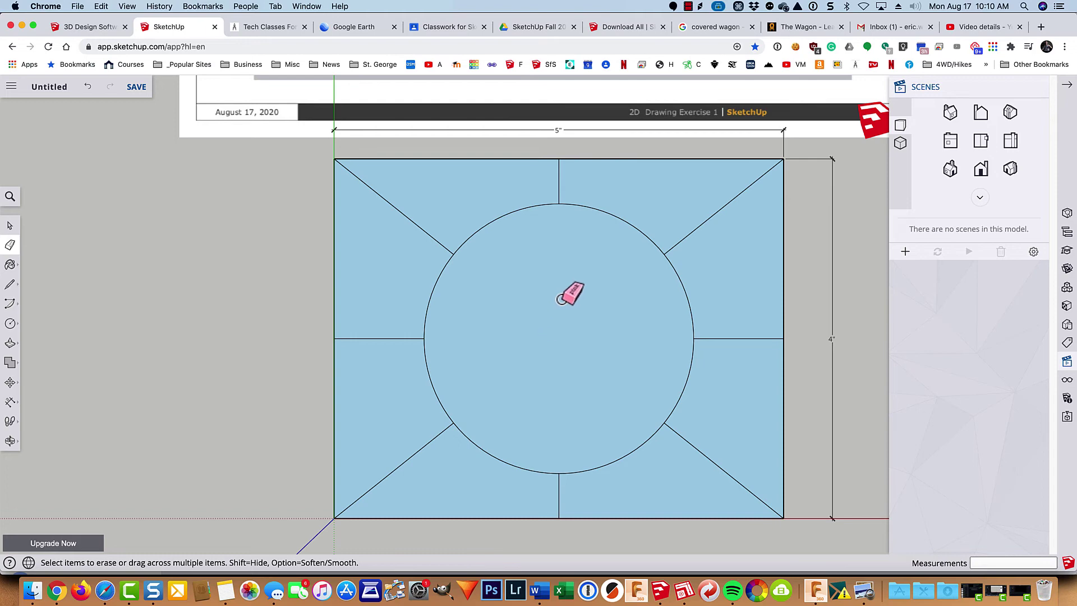
pyautogui.scroll(-3, 564, 270)
# Step: Pan and zoom between the reference sheet and the drawn rectangle to compare them
pyautogui.keyDown('shift'); pyautogui.moveTo(560, 251); pyautogui.dragTo(548, 522, button='middle'); pyautogui.keyUp('shift')
pyautogui.scroll(3, 563, 351)
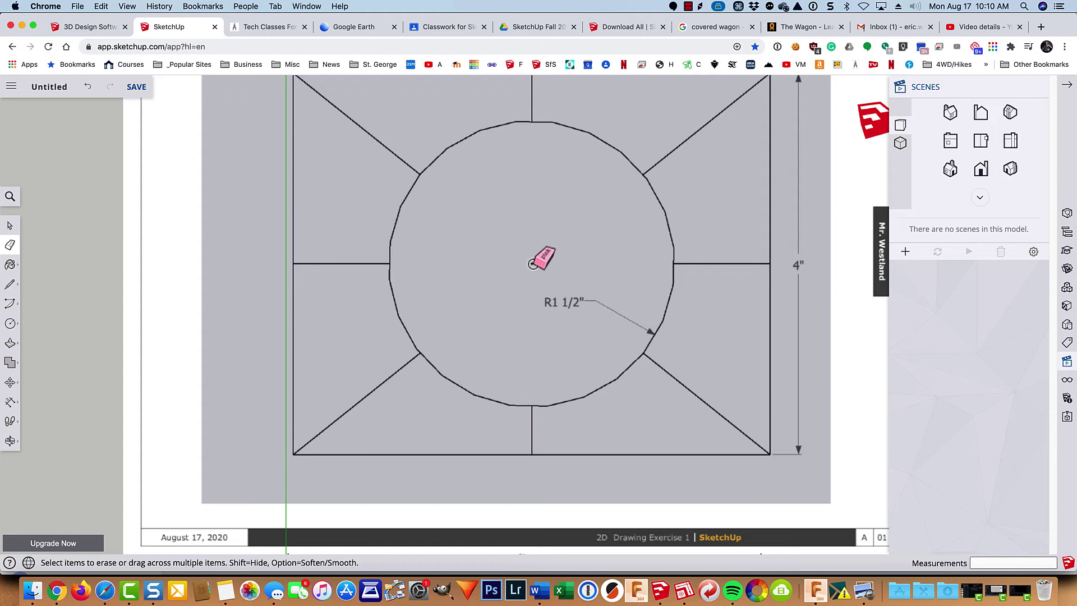
pyautogui.scroll(-2, 552, 328)
pyautogui.scroll(-3, 551, 328)
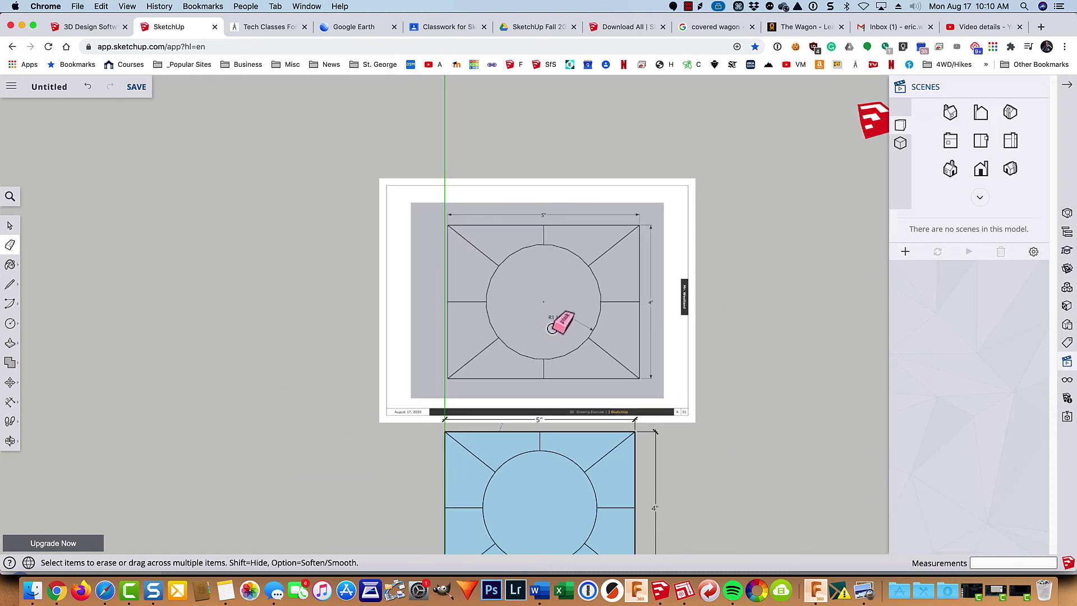
pyautogui.moveTo(530, 504)
pyautogui.keyDown('shift'); pyautogui.mouseDown(button='middle')
pyautogui.moveTo(541, 307)
pyautogui.moveTo(539, 363)
pyautogui.mouseUp(button='middle'); pyautogui.keyUp('shift')
pyautogui.scroll(4, 538, 365)
pyautogui.scroll(2, 538, 366)
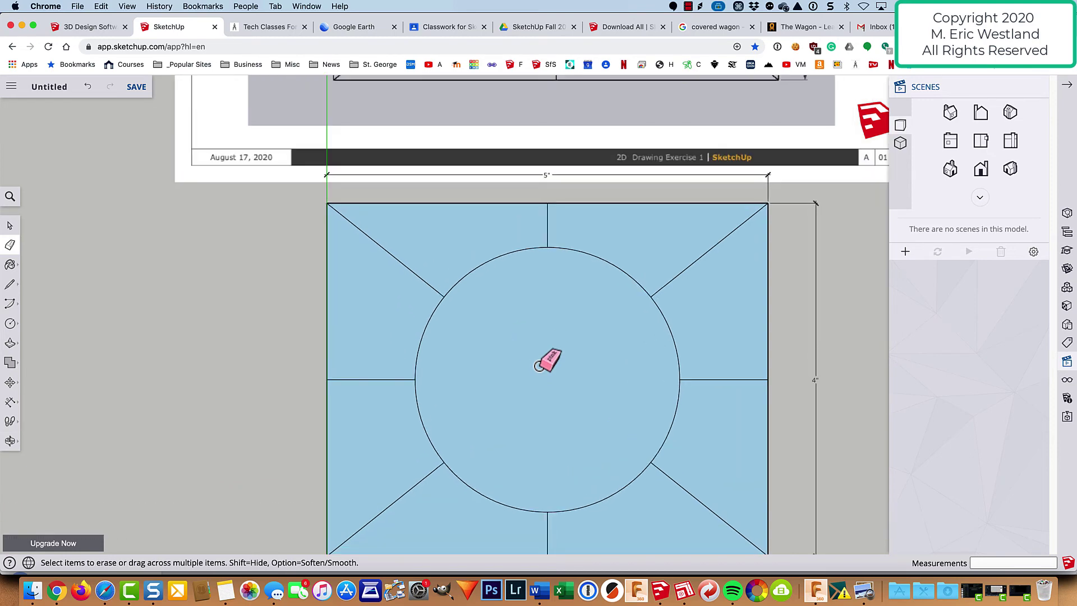
pyautogui.scroll(-1, 538, 365)
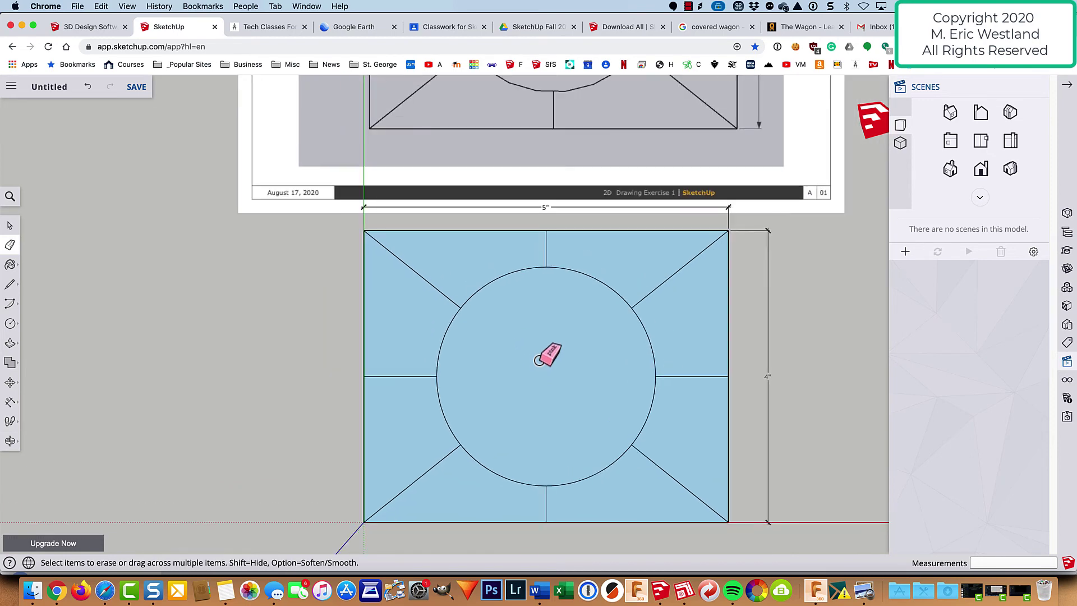
# Step: Mark the circle's centre point using Find Center on its arc
pyautogui.press('space')
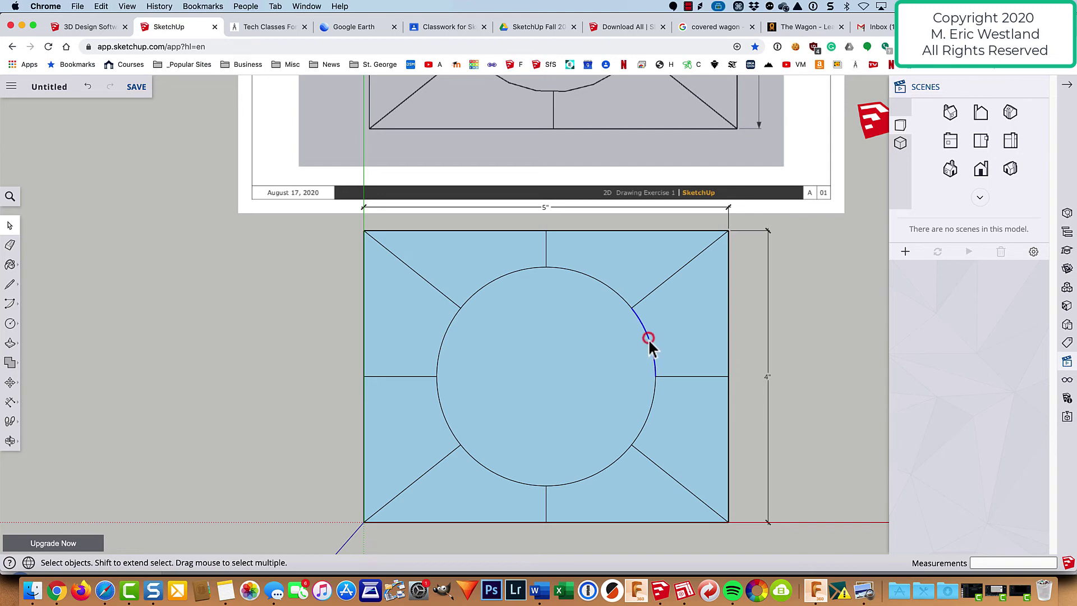
pyautogui.scroll(3, 651, 345)
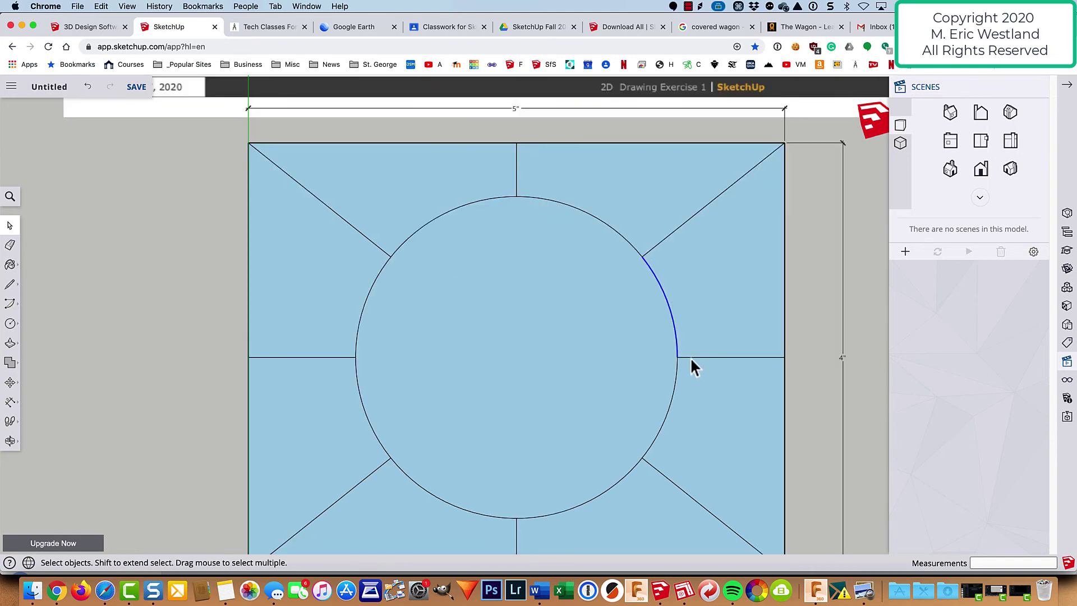
pyautogui.rightClick(676, 339)
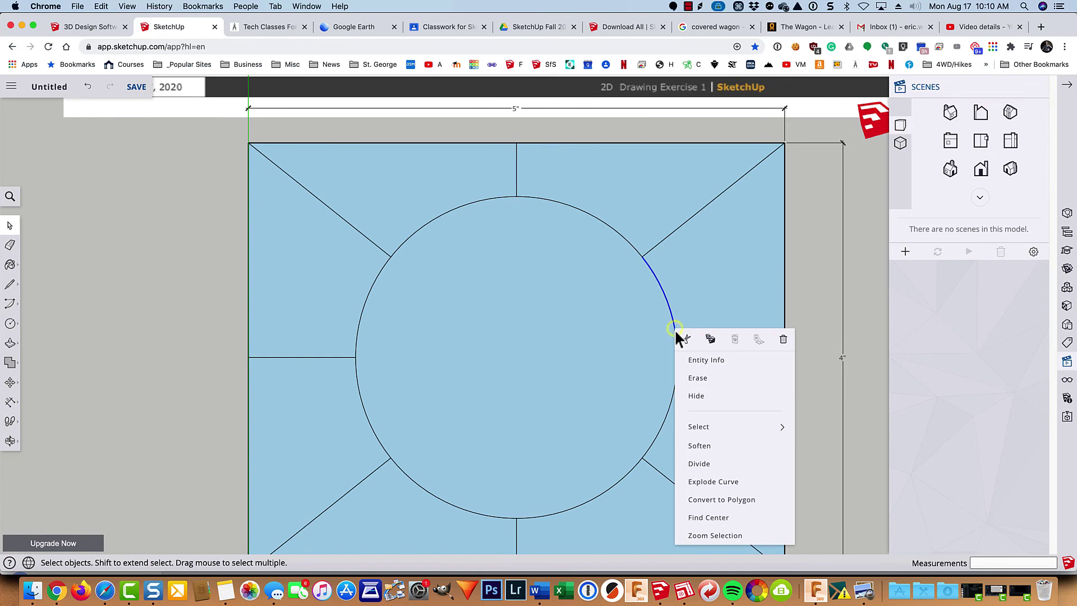
pyautogui.click(701, 514)
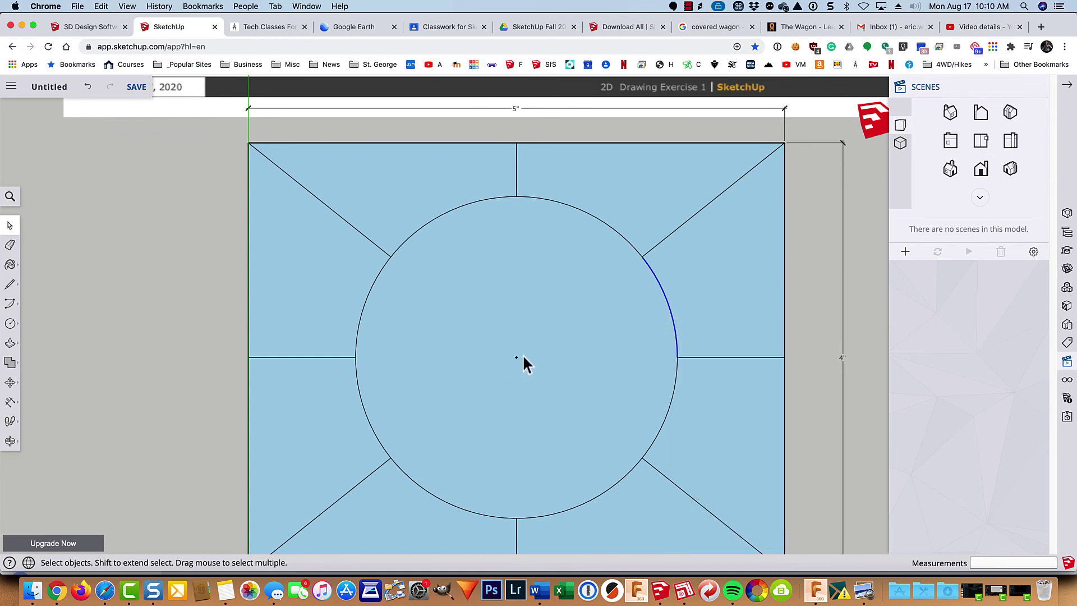
pyautogui.scroll(-2, 516, 416)
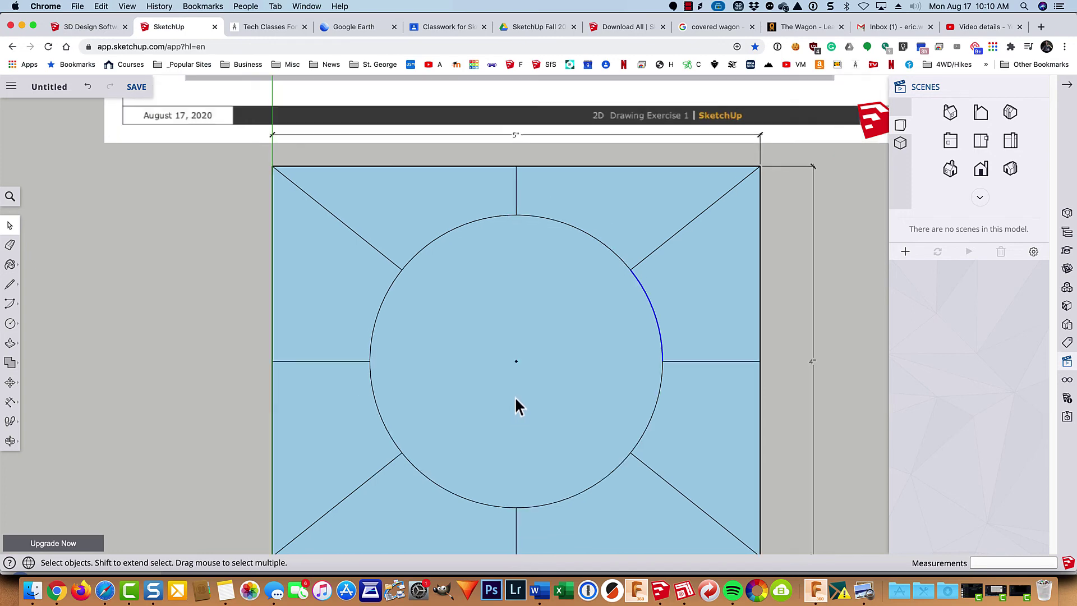
# Step: Dimension the circle's radius, placing the R1 1/2" label inside the circle
pyautogui.click(10, 402)
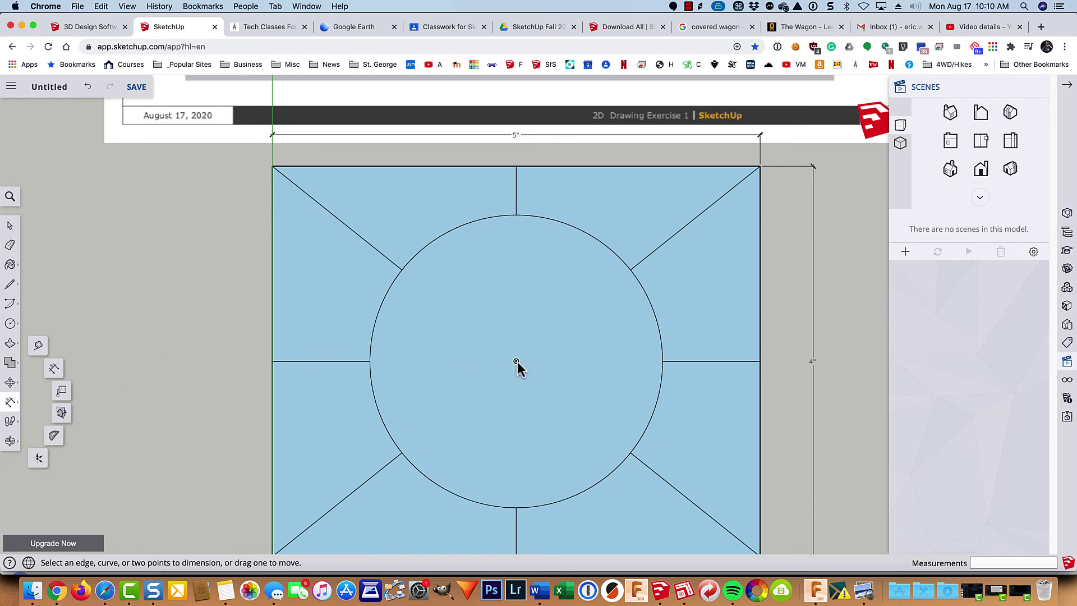
pyautogui.click(648, 429)
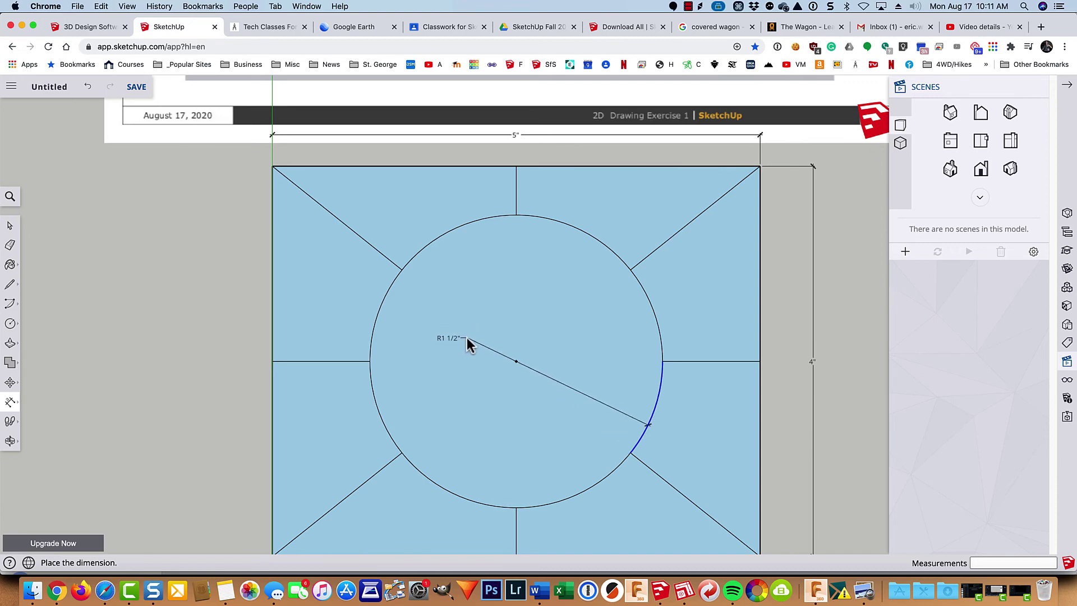
pyautogui.click(468, 343)
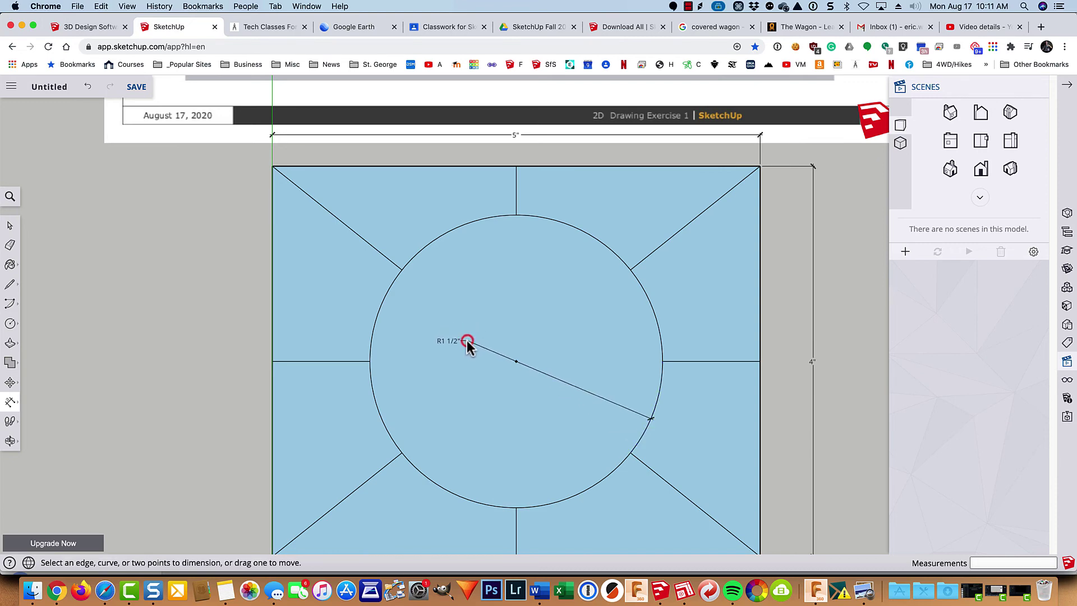
pyautogui.scroll(-3, 421, 414)
pyautogui.scroll(-5, 422, 414)
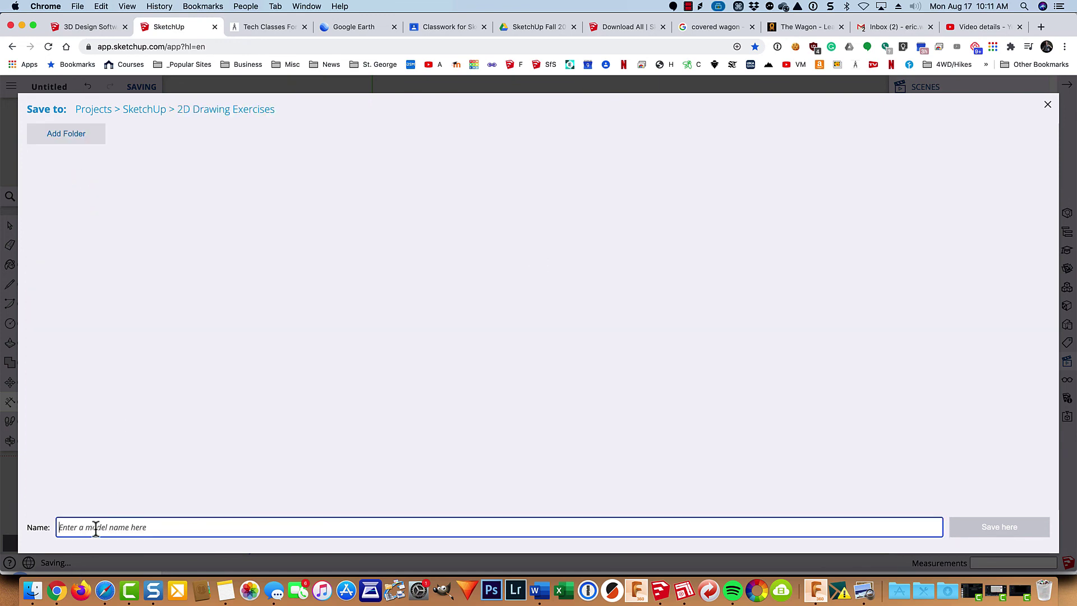
# Step: Save the model in 2D Drawing Exercises as '2.1' followed by the author's surname
pyautogui.write('2.1')
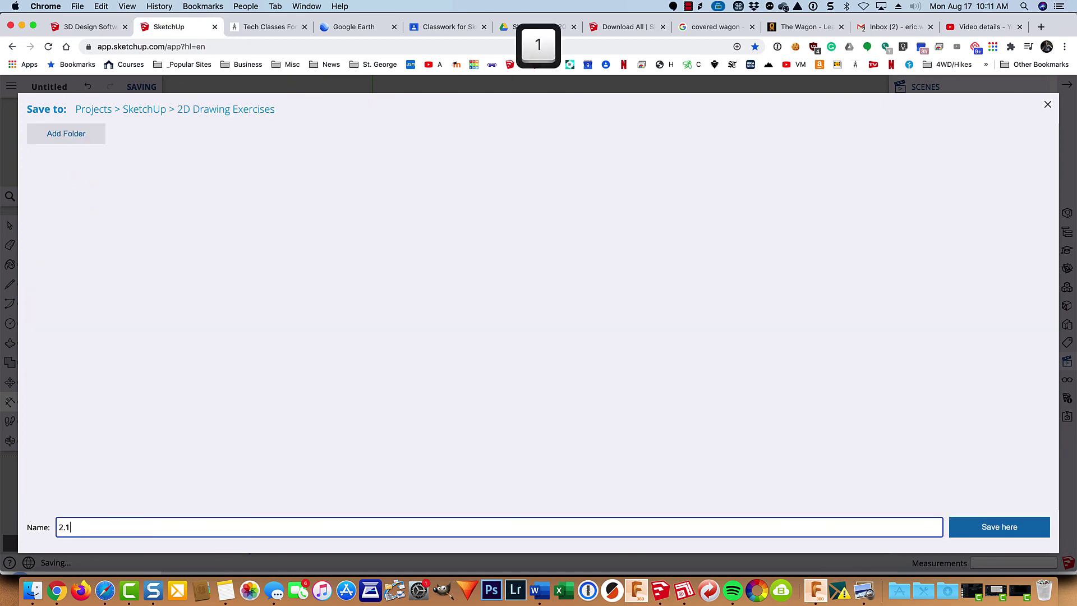
pyautogui.write(' Westland')
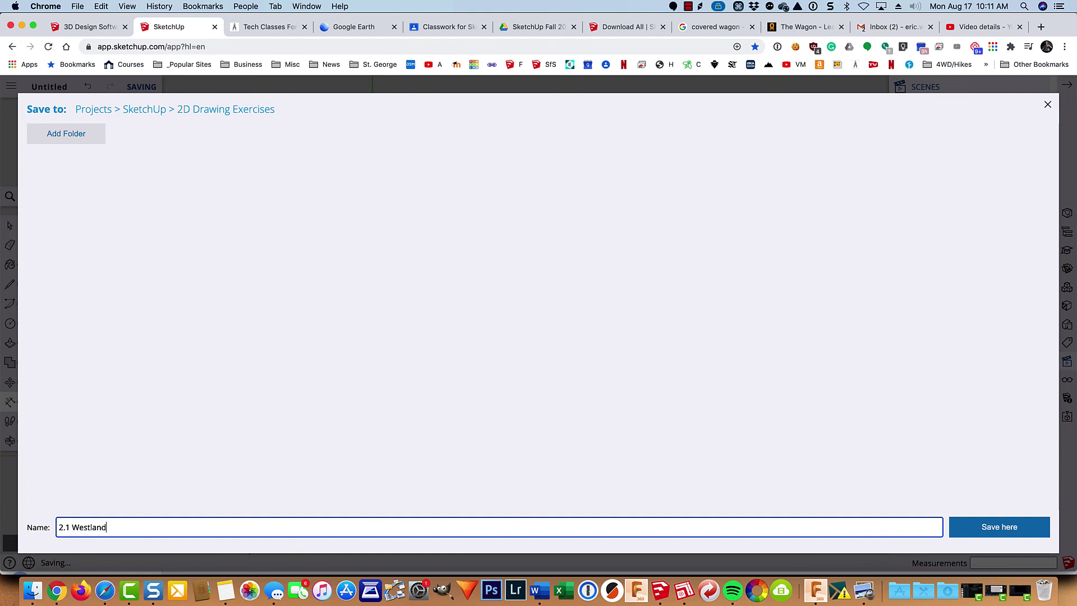
pyautogui.press('Return')
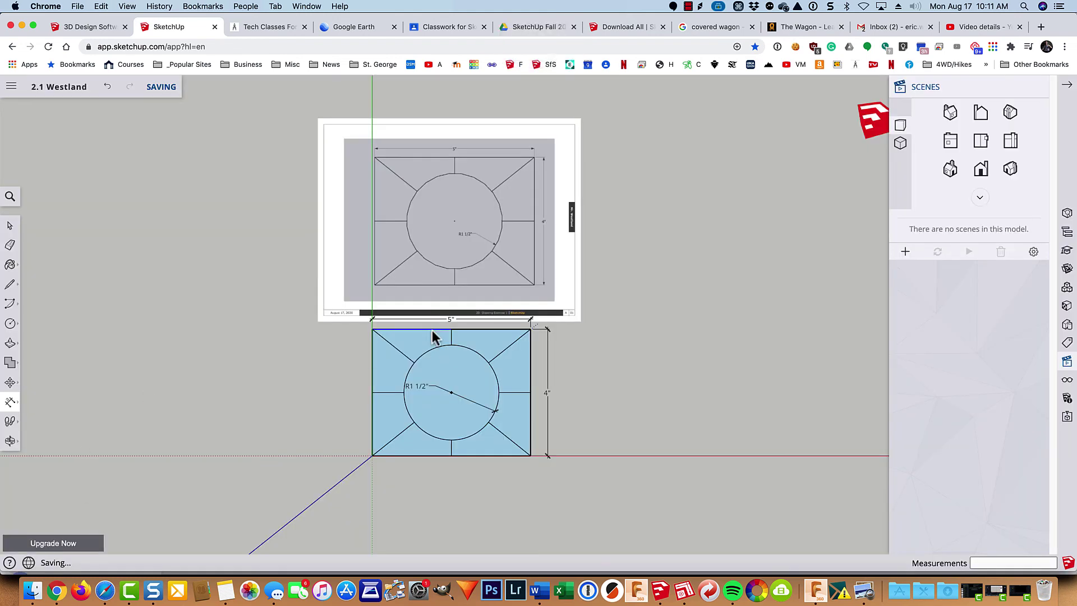
# Step: Delete the reference image, restore it with undo, then hide it instead
pyautogui.press('space')
pyautogui.click(449, 271)
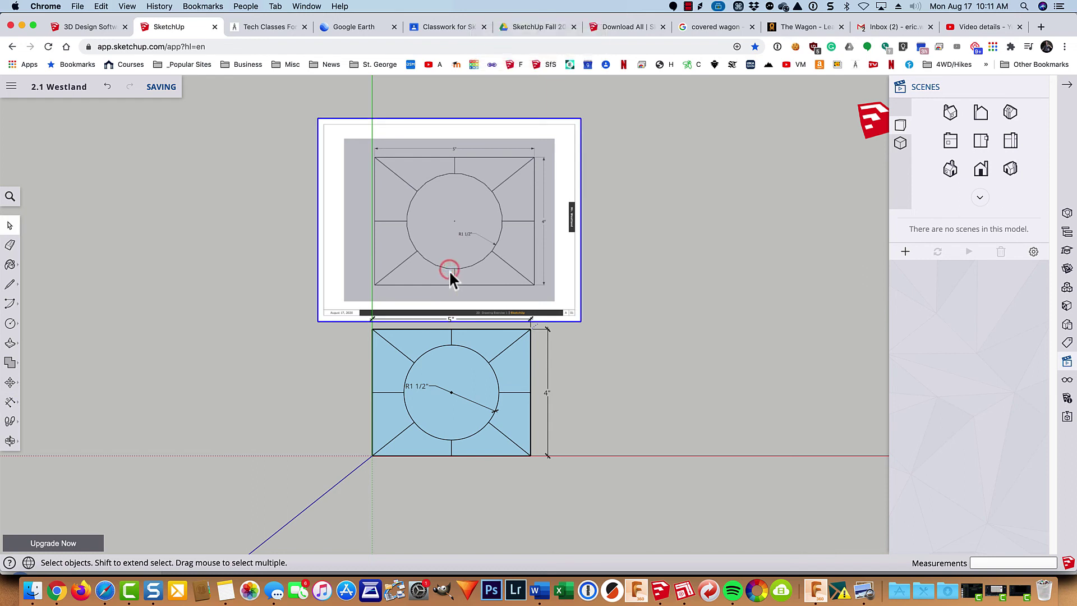
pyautogui.press('BackSpace')
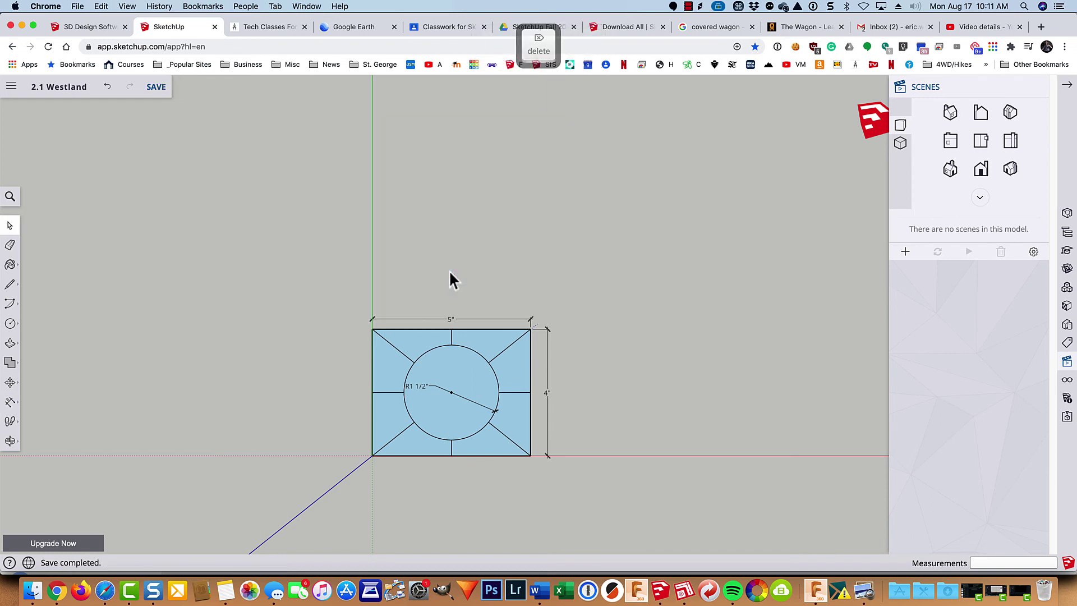
pyautogui.press('super+z')
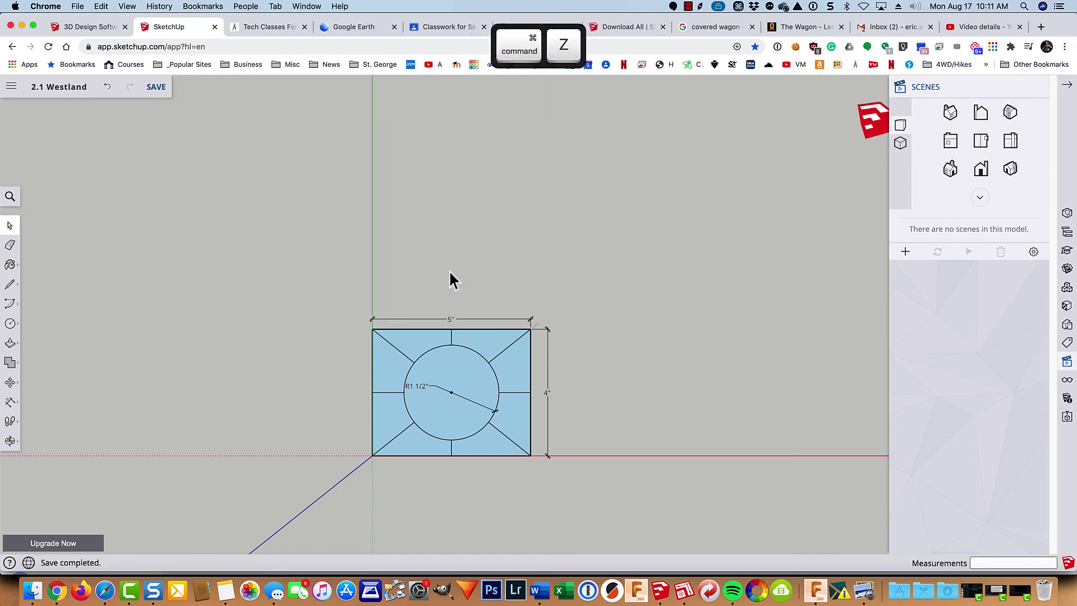
pyautogui.rightClick(454, 238)
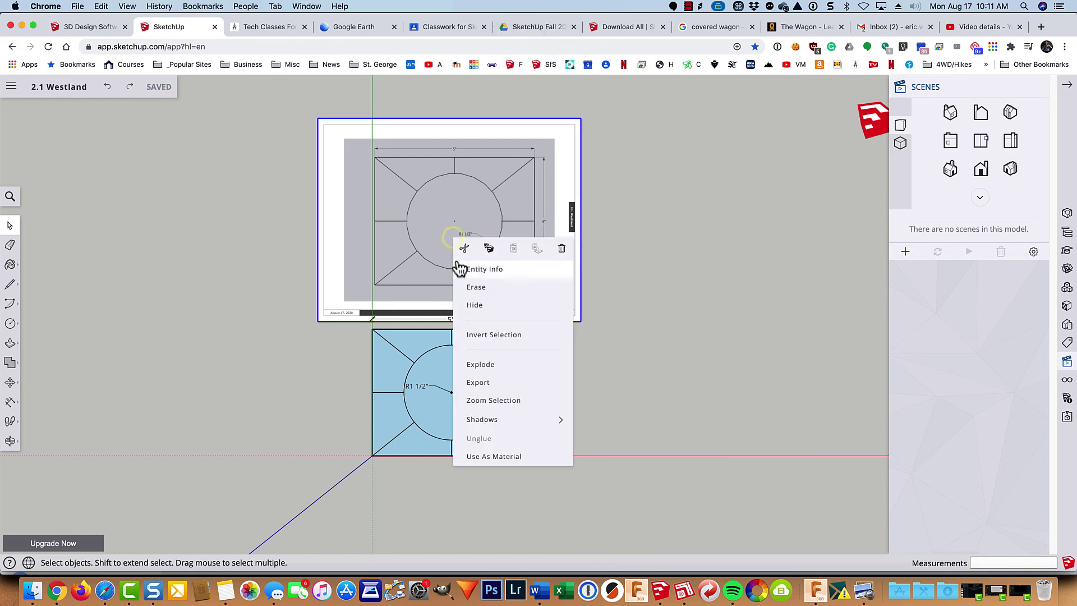
pyautogui.click(471, 308)
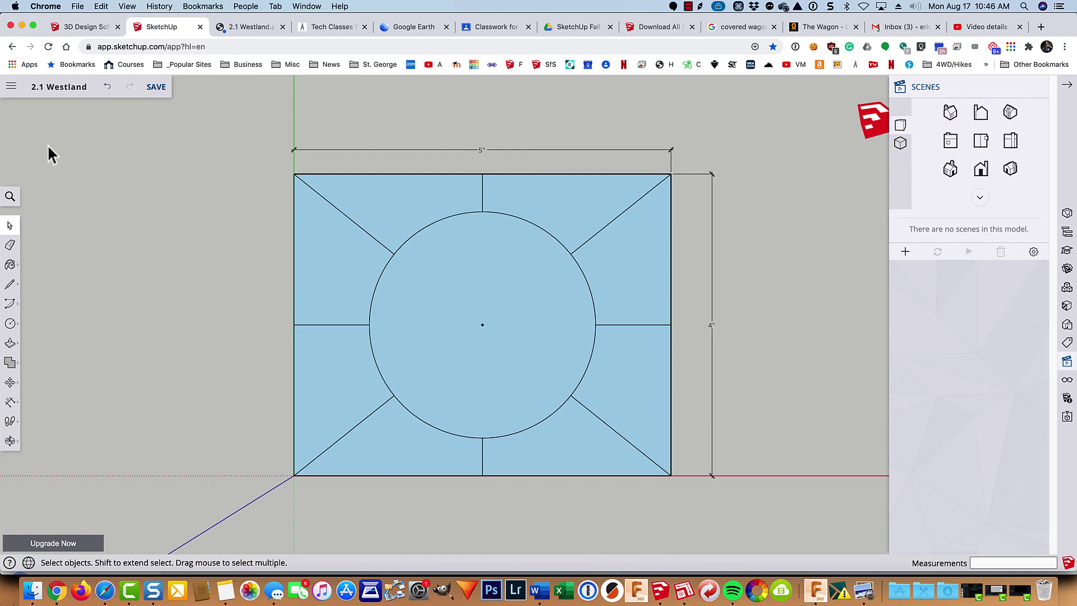
# Step: Open Print Preview and pan the drawing right and down on the Letter landscape page
pyautogui.click(11, 90)
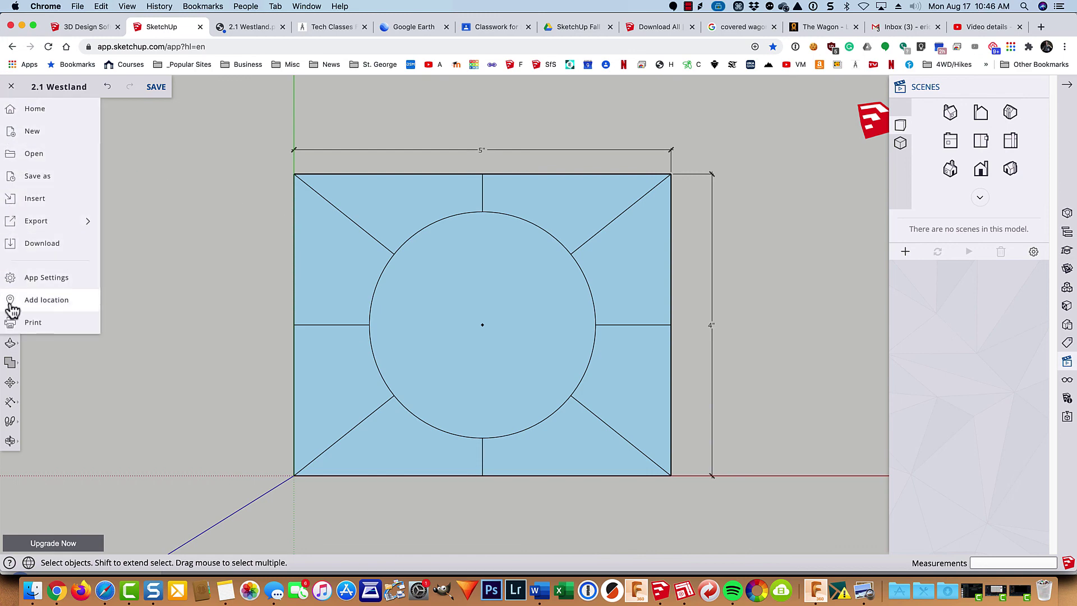
pyautogui.click(45, 324)
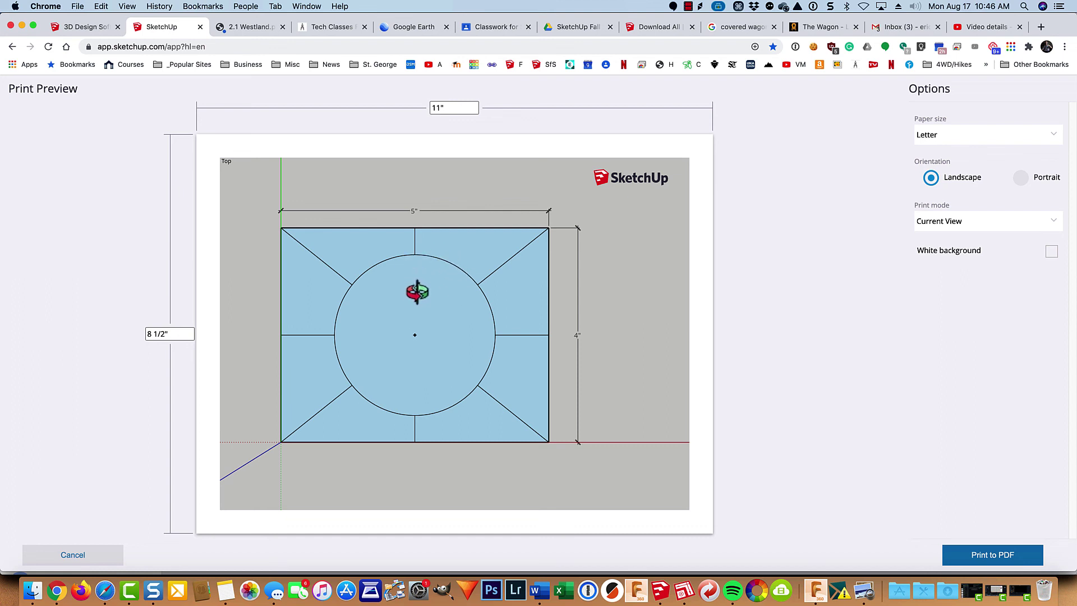
pyautogui.scroll(3, 418, 292)
pyautogui.scroll(-6, 418, 291)
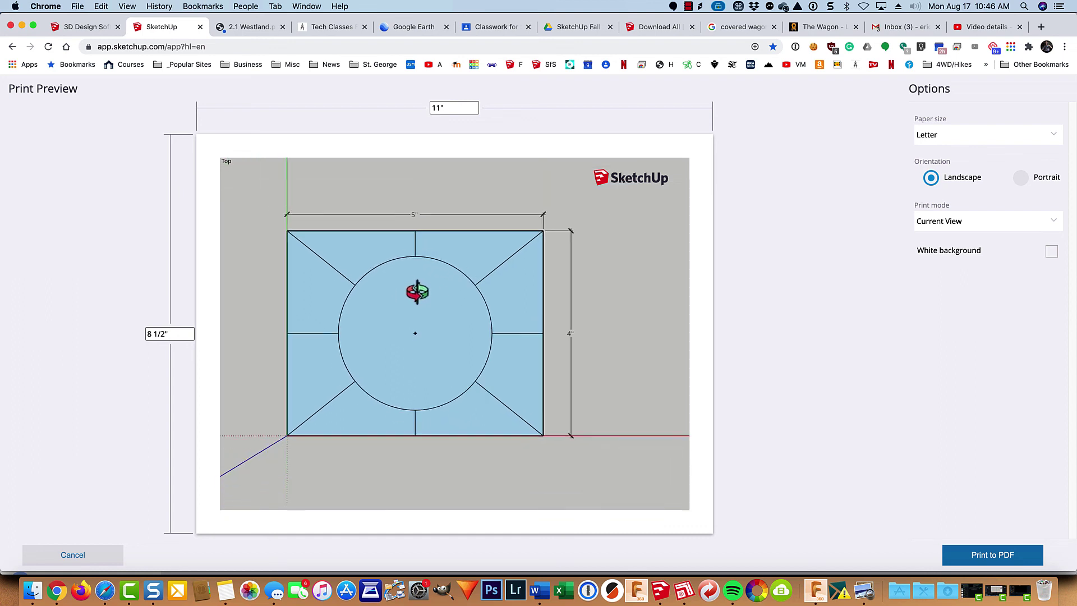
pyautogui.scroll(4, 417, 291)
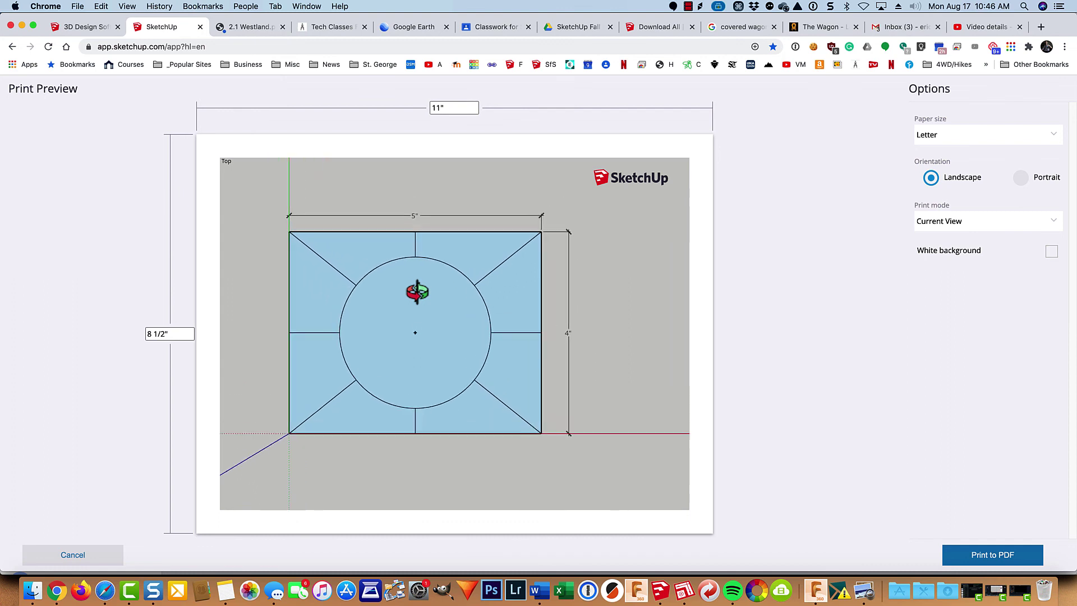
pyautogui.press('shift')
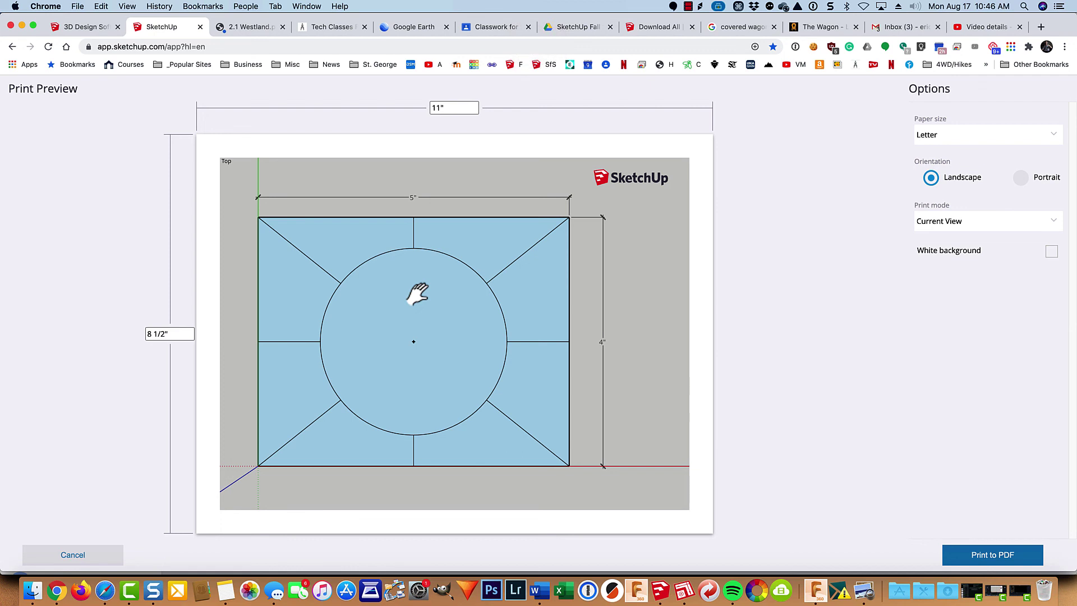
pyautogui.keyDown('shift'); pyautogui.moveTo(418, 292); pyautogui.dragTo(449, 303, button='middle'); pyautogui.keyUp('shift')
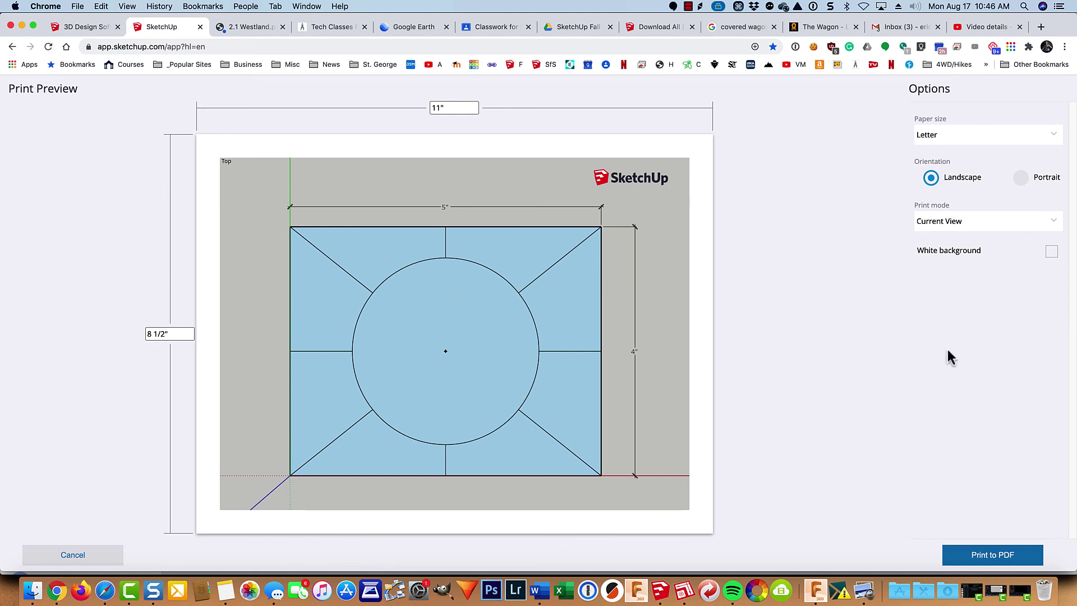
# Step: Export the print view as a PDF and save it into the Toss folder
pyautogui.click(969, 559)
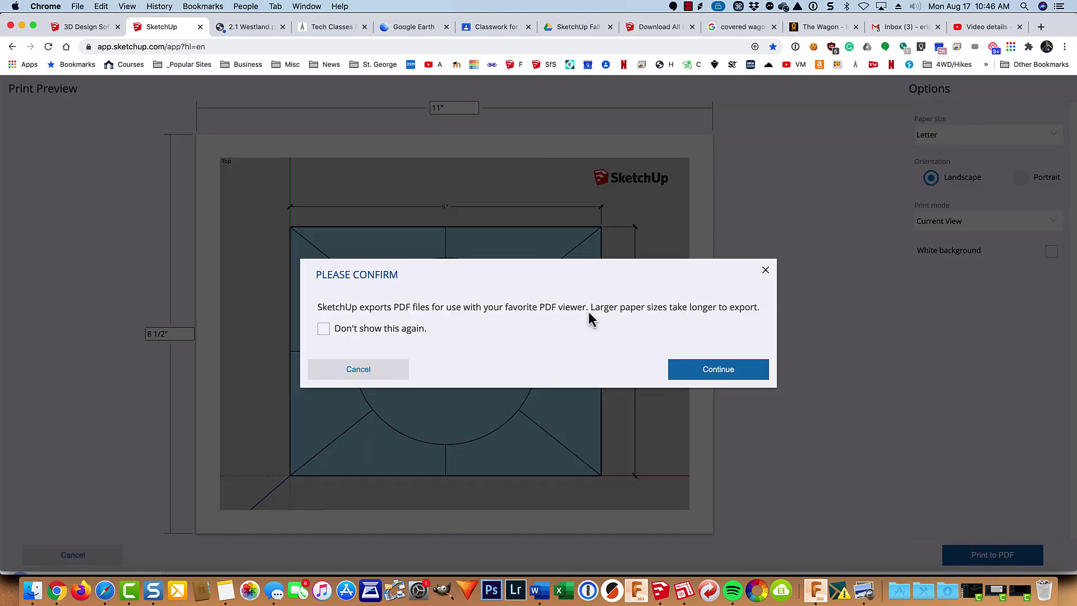
pyautogui.click(749, 371)
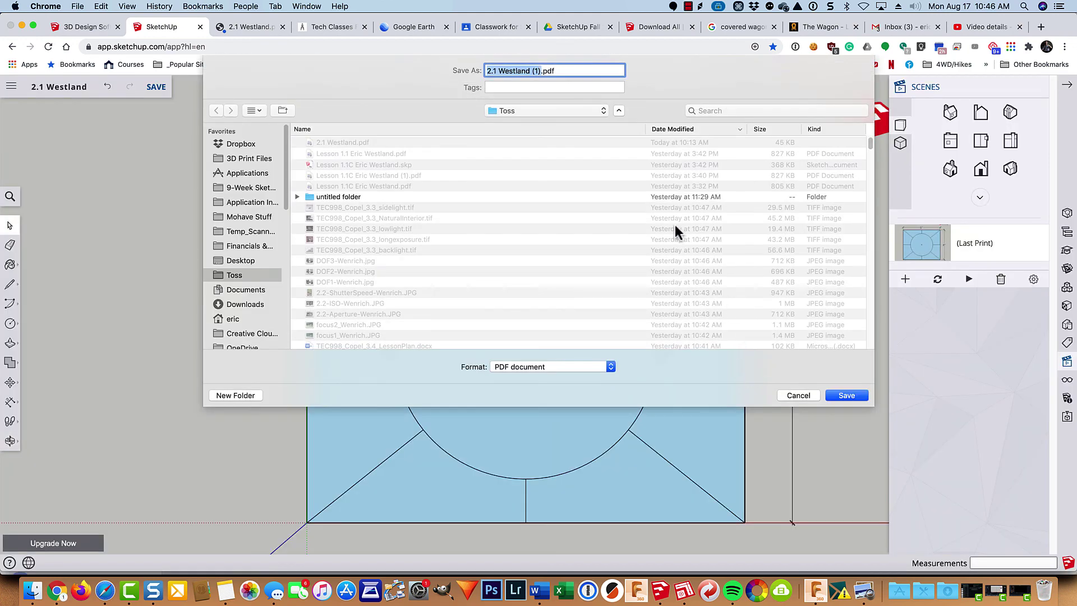
pyautogui.click(853, 396)
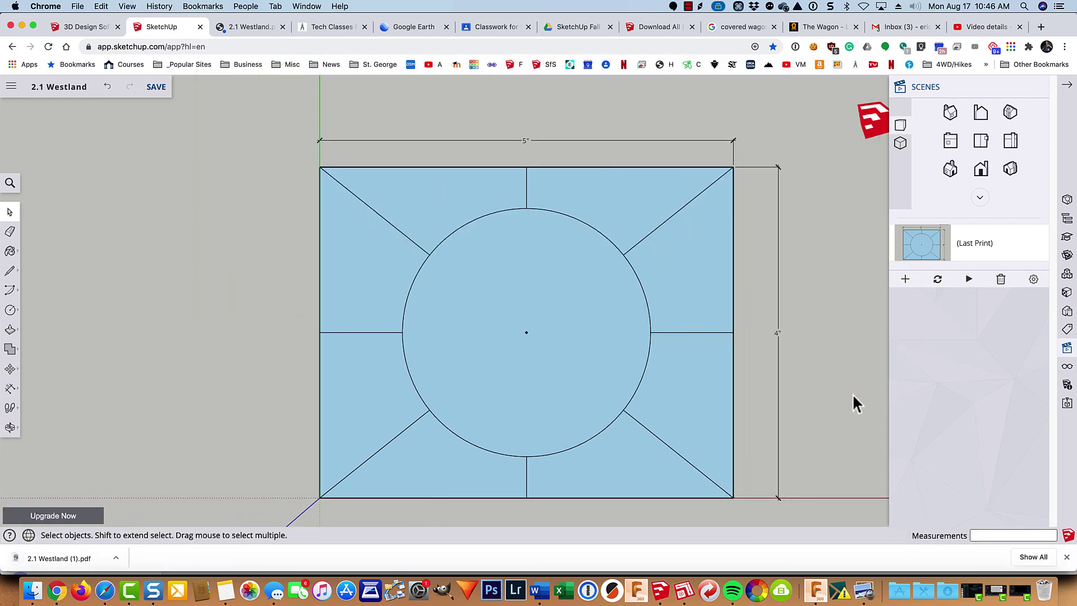
# Step: Open the downloaded '2.1 Westland (1).pdf' in a new Chrome tab with print options showing
pyautogui.click(45, 560)
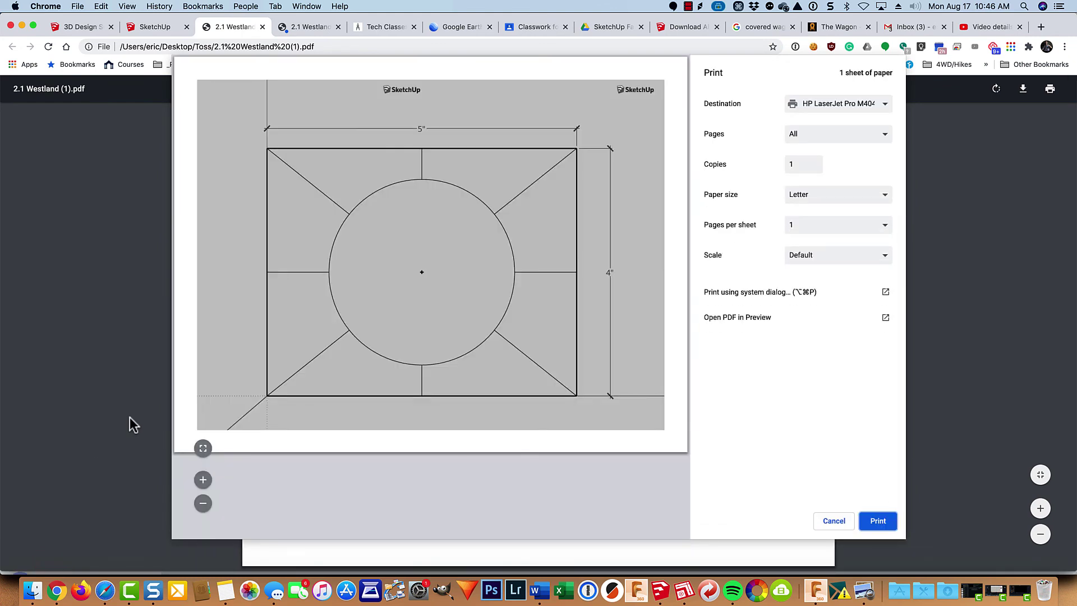